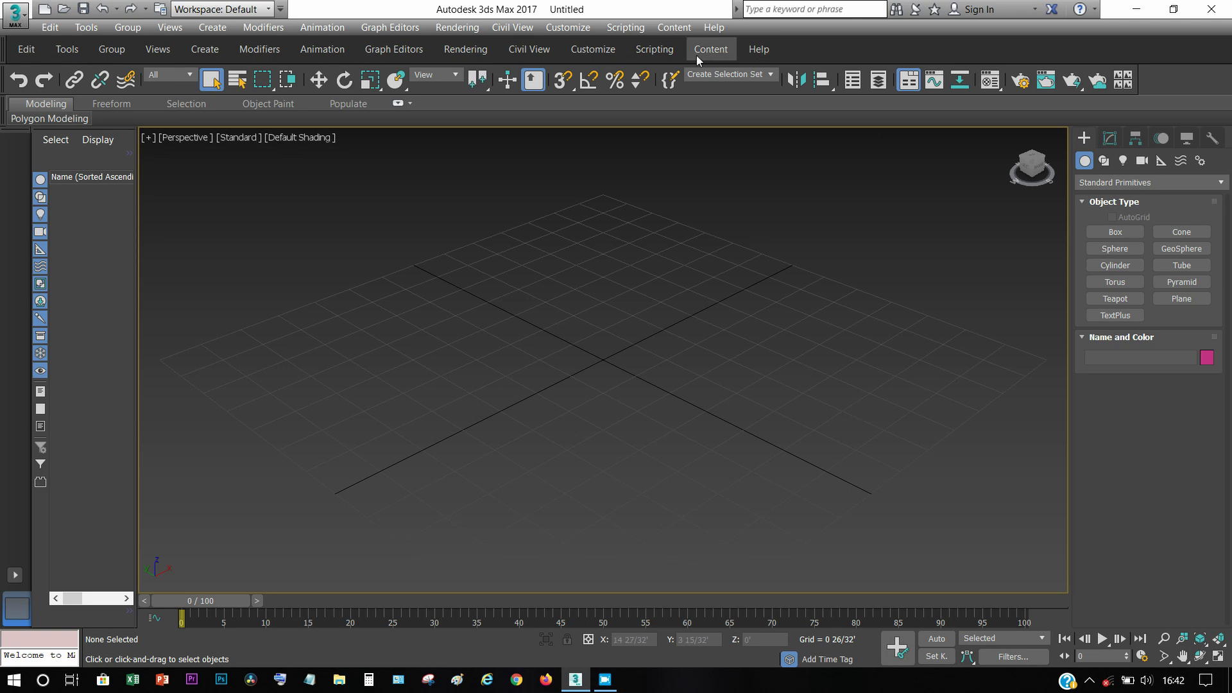
Set the display units to US Standard fractional feet at 1/32 precision.
click(595, 51)
click(578, 28)
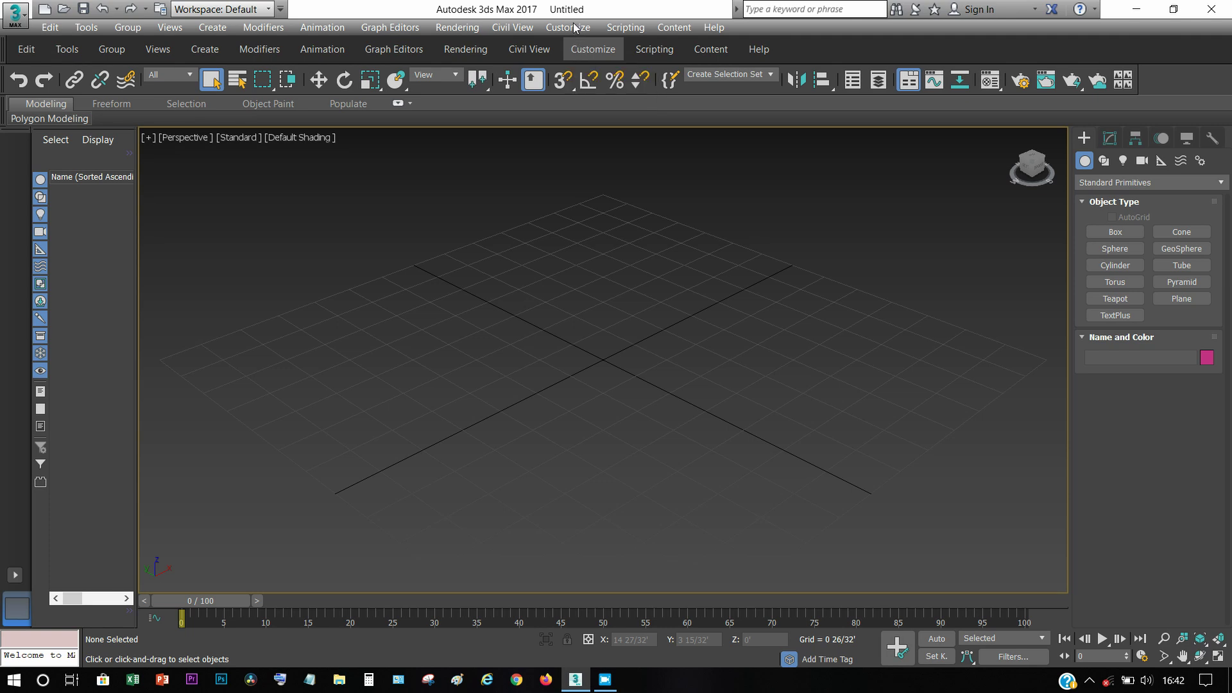
click(597, 207)
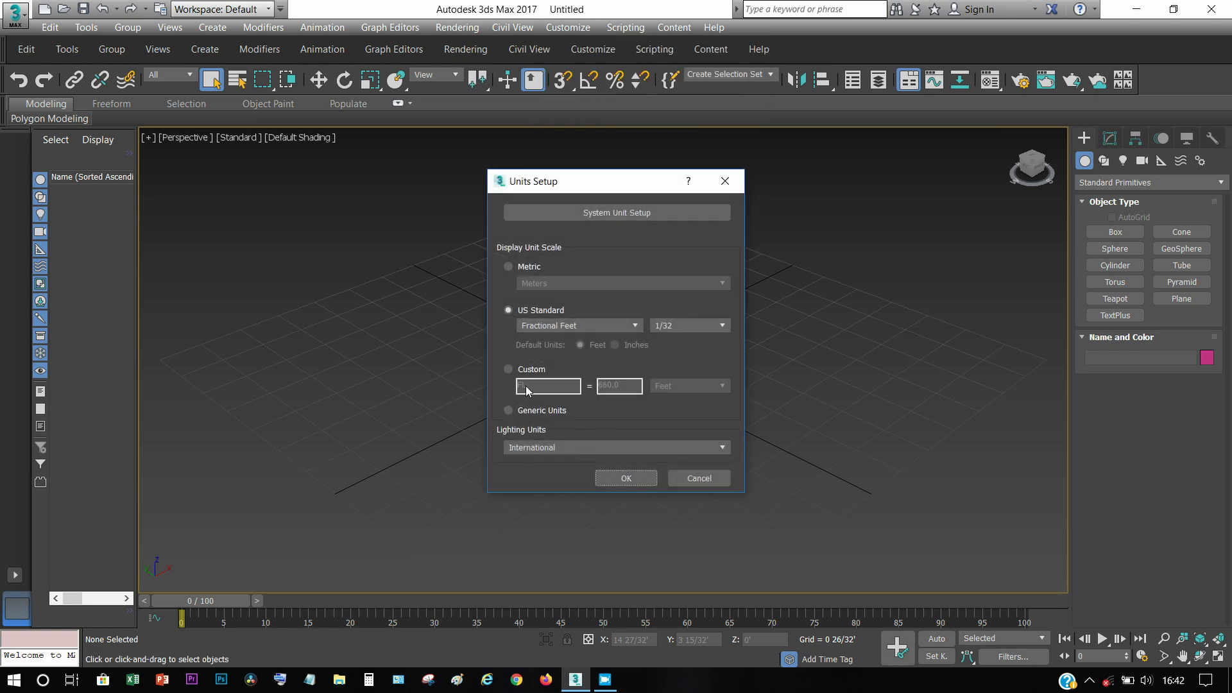
click(626, 332)
click(688, 475)
click(1115, 232)
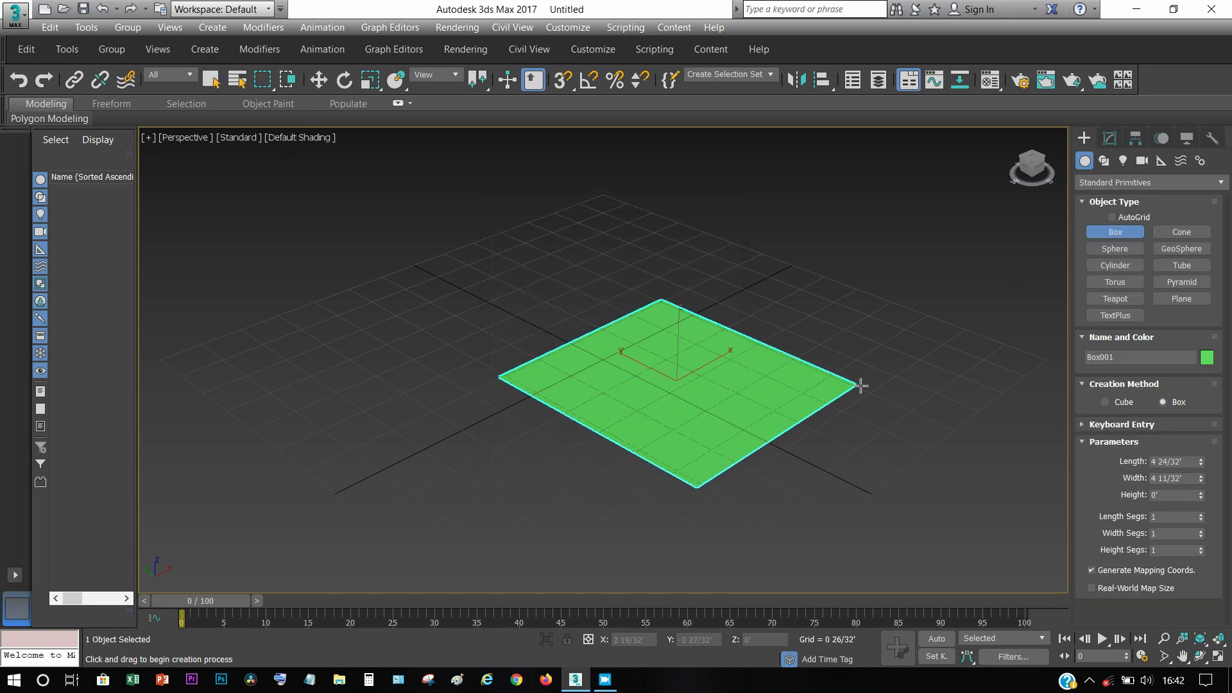
Draw a box in Perspective and size it 3' by 3' by 0 15/32' high.
drag(536, 401, 863, 387)
click(799, 308)
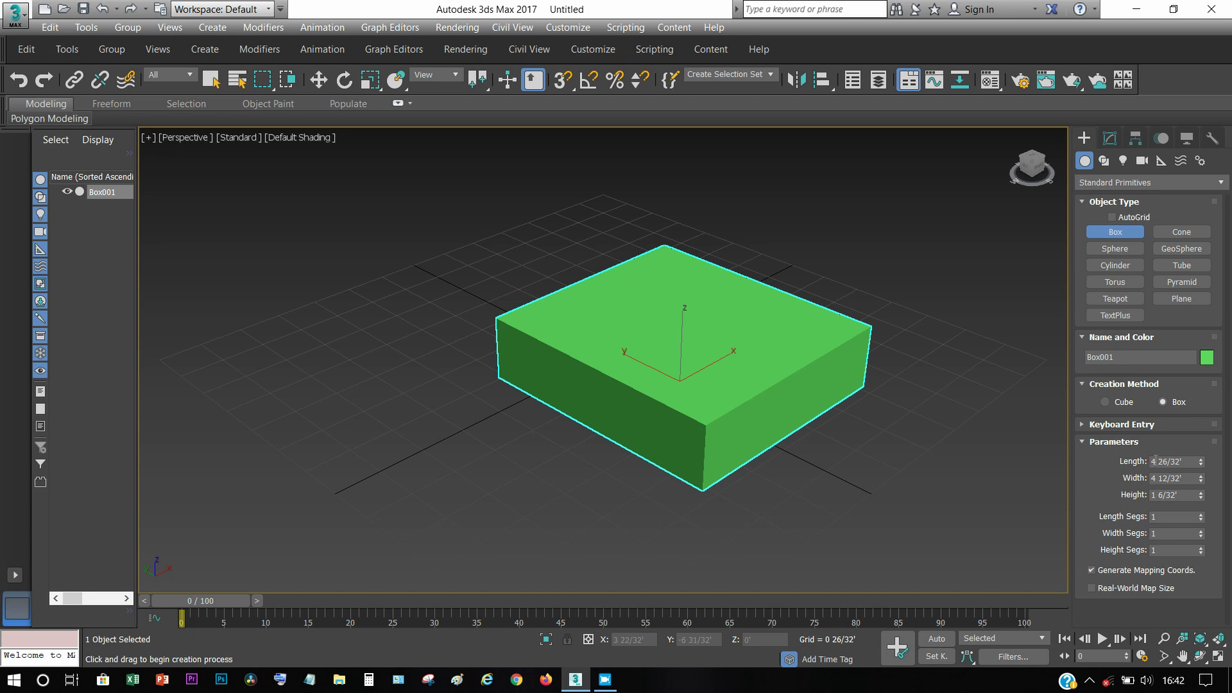
click(1185, 463)
text(3)
key(Tab)
text(3)
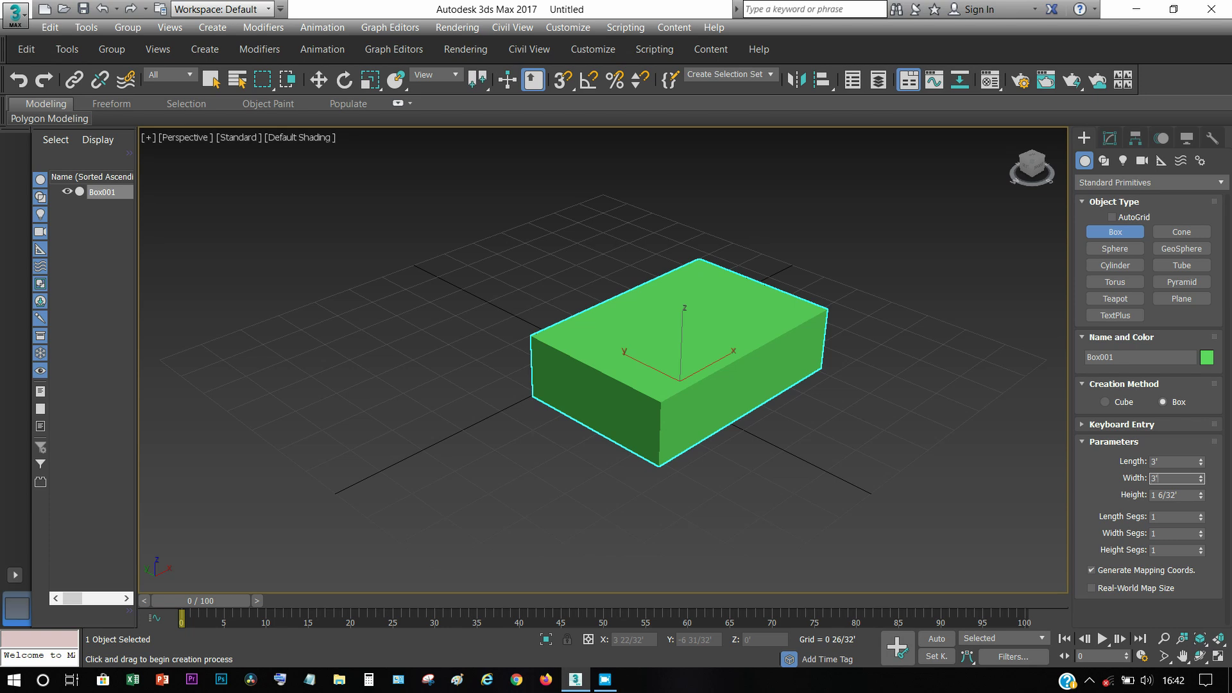
key(Tab)
key(BackSpace)
text(5)
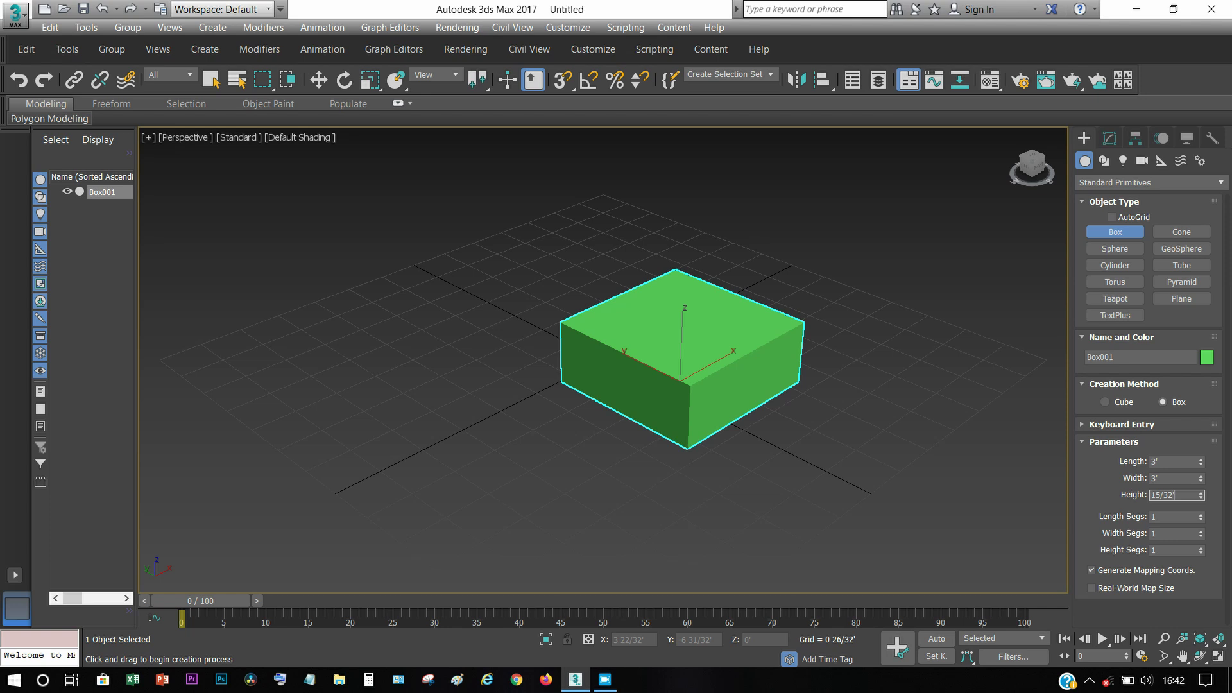
key(Return)
Give the box 10 length, width and height segments.
key(Tab)
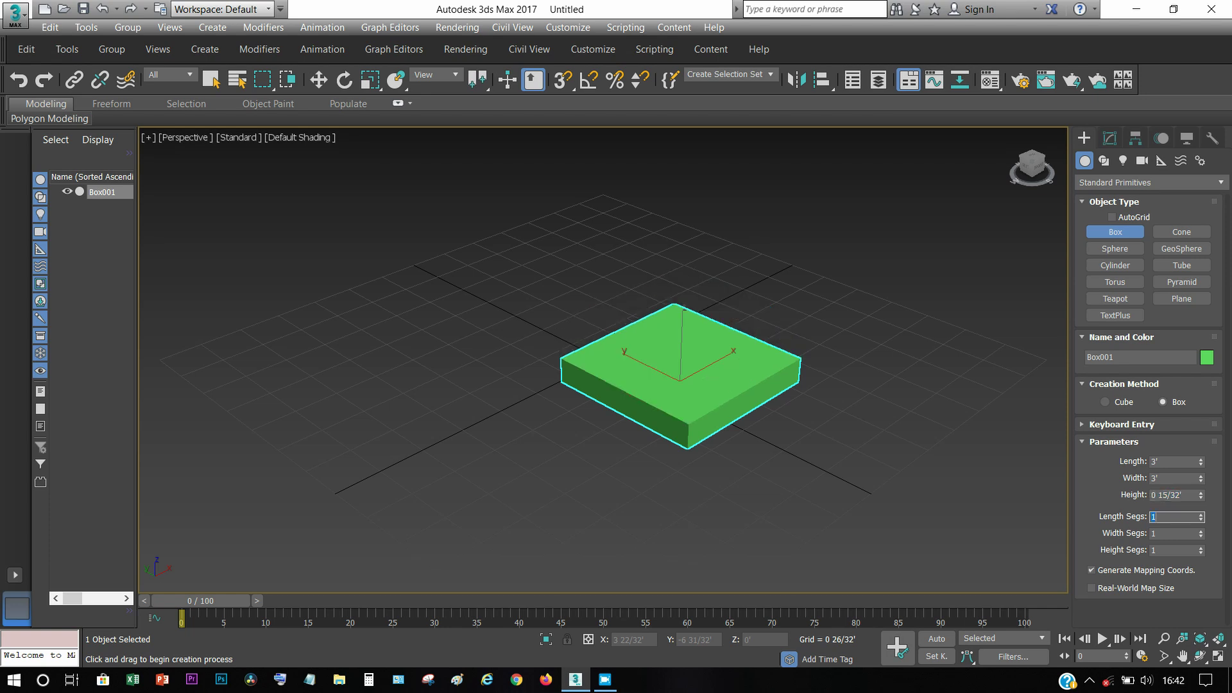
text(0)
key(Tab)
key(Tab)
click(1160, 536)
click(1146, 194)
scroll(745, 395, up, 5)
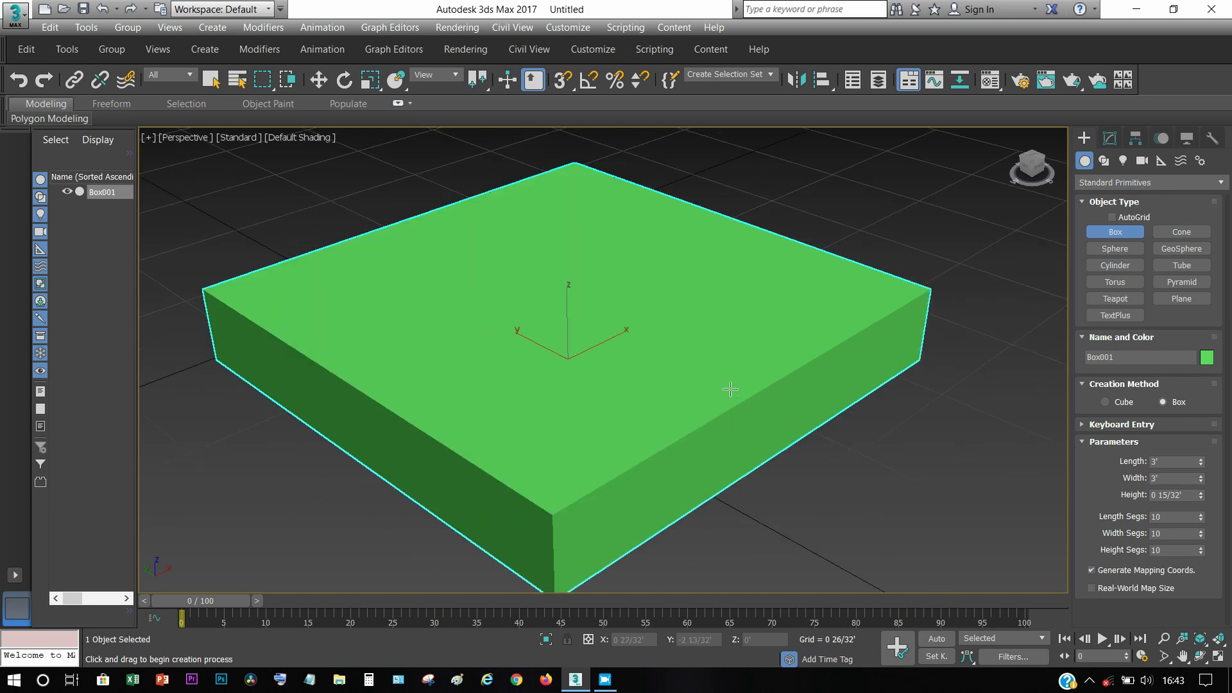
Show edged faces and convert the box to an Editable Poly at Edge level.
key(F3)
key(F4)
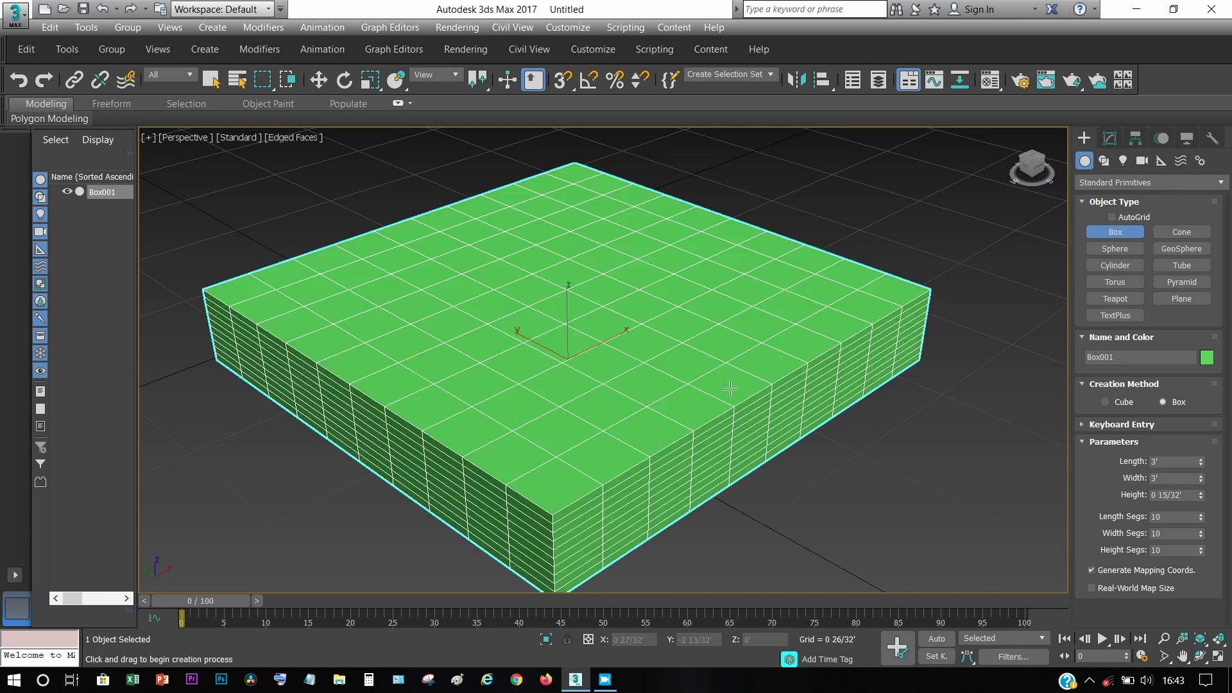
right_click(745, 235)
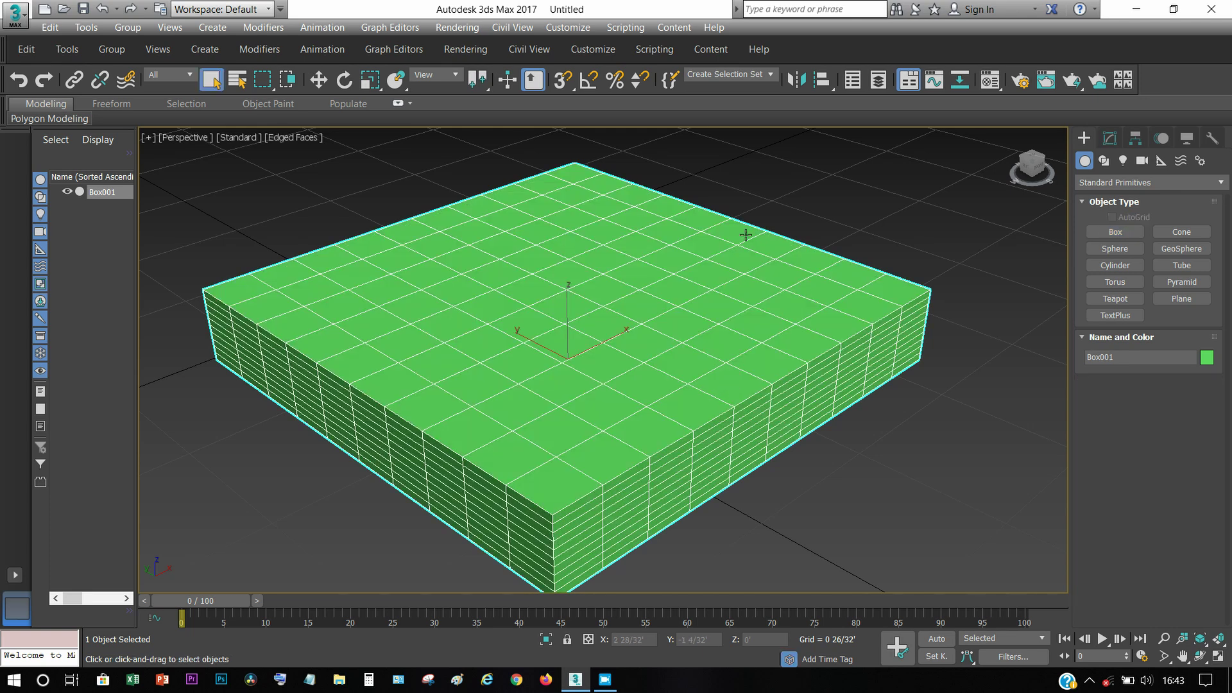
right_click(580, 401)
mouse_move(655, 572)
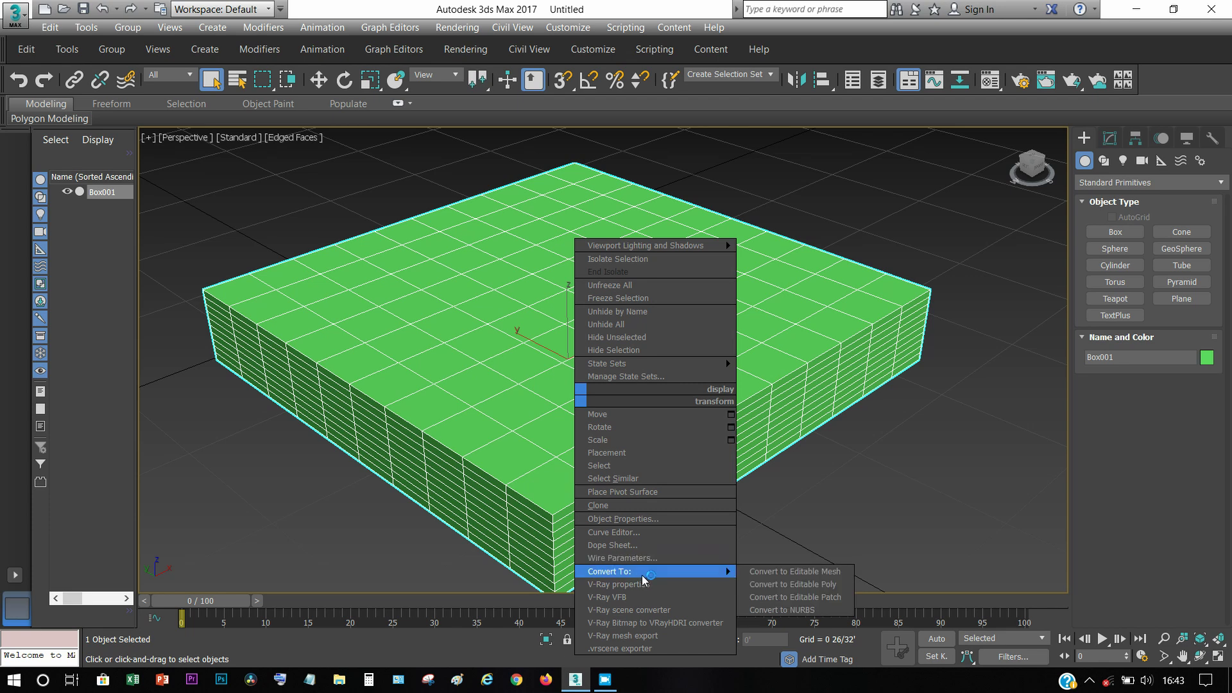
click(796, 584)
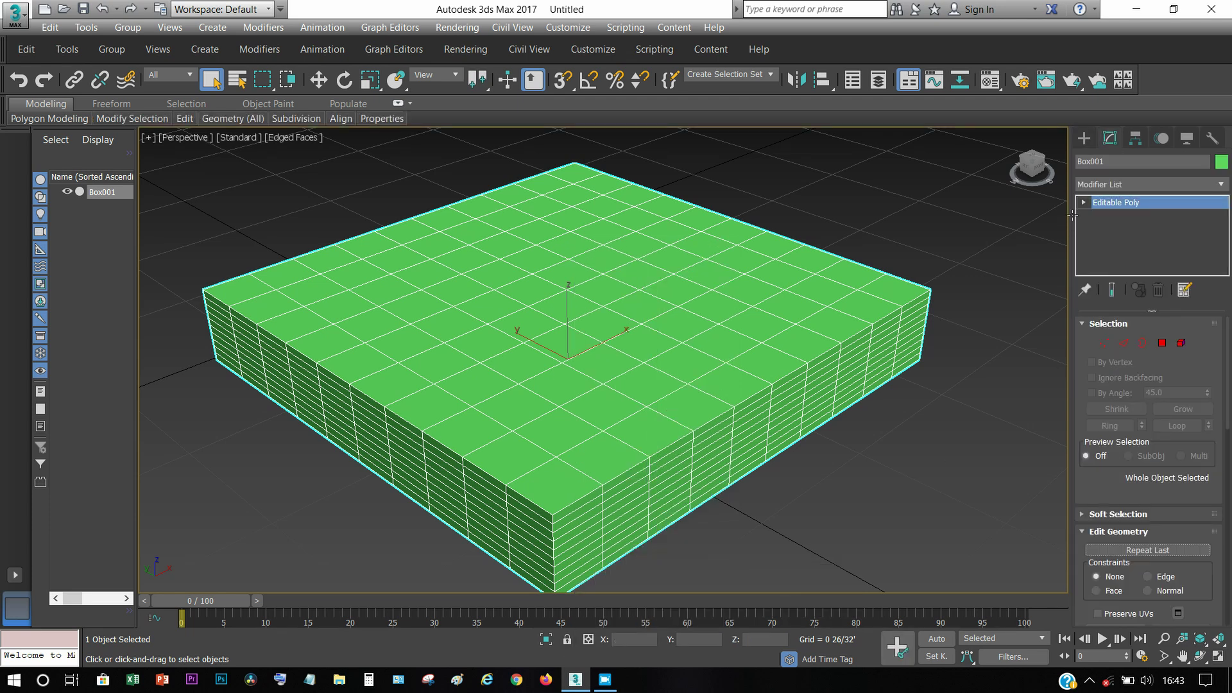
click(1084, 203)
click(1116, 233)
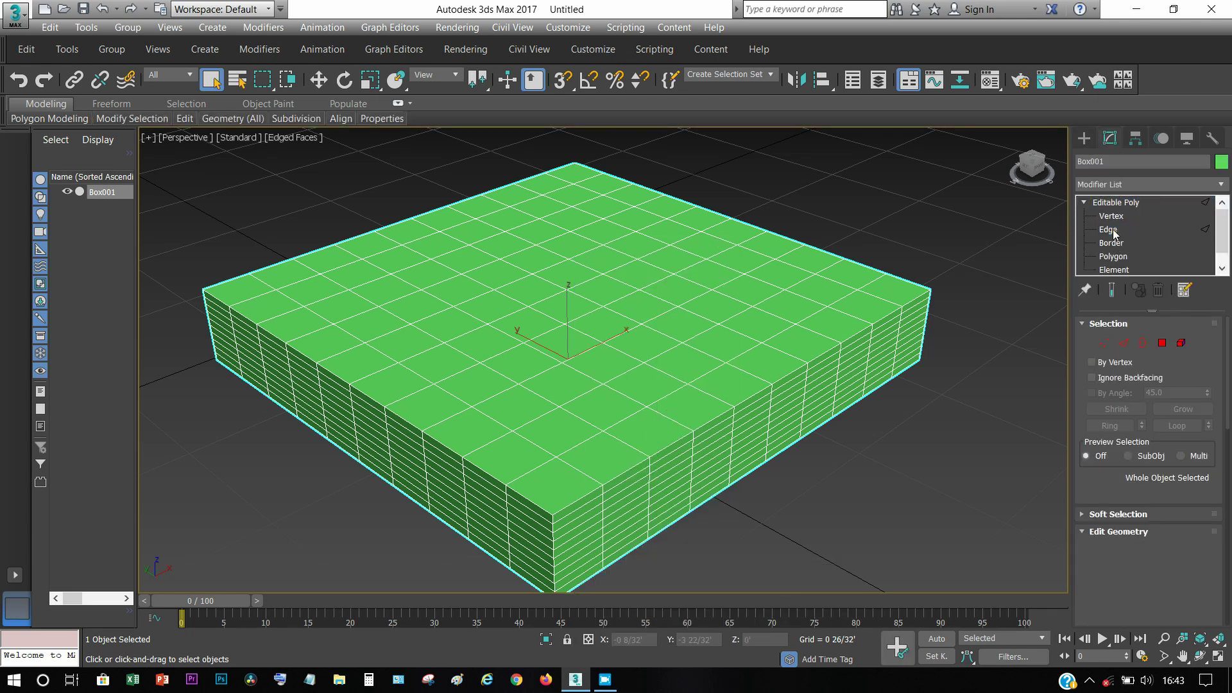
Select edges at the box's front corner and bottom and extend them into loops.
click(527, 501)
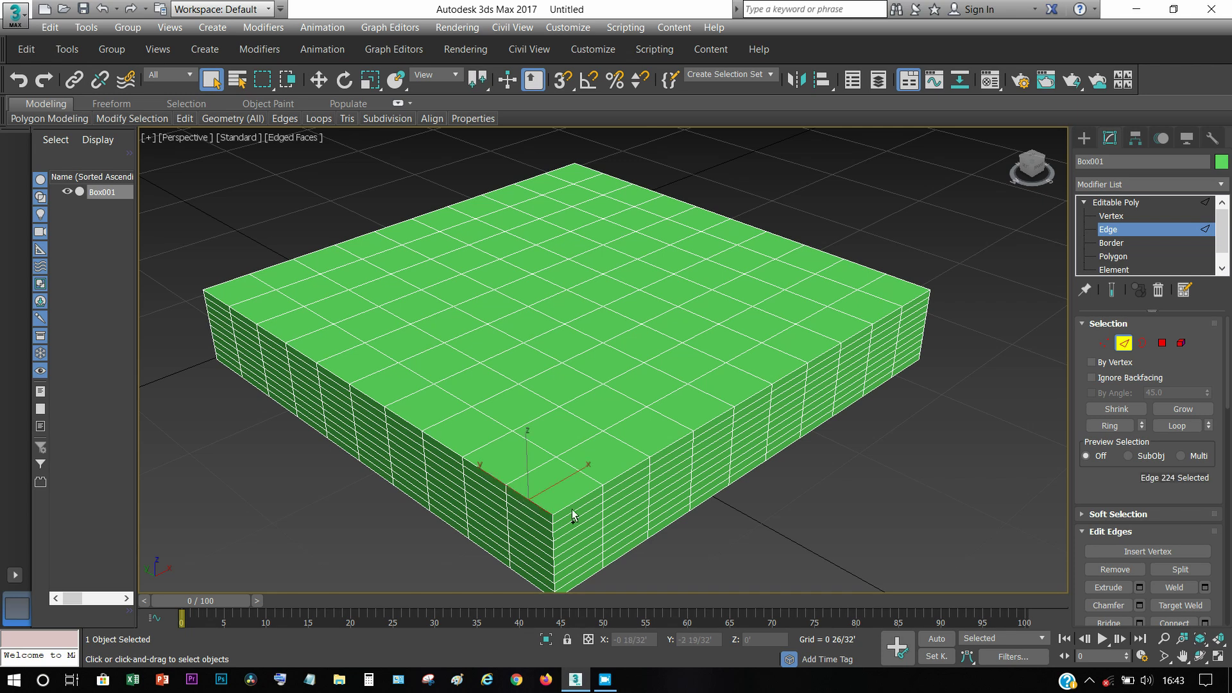
ctrl+click(575, 502)
alt+middle_drag(484, 413, 504, 383)
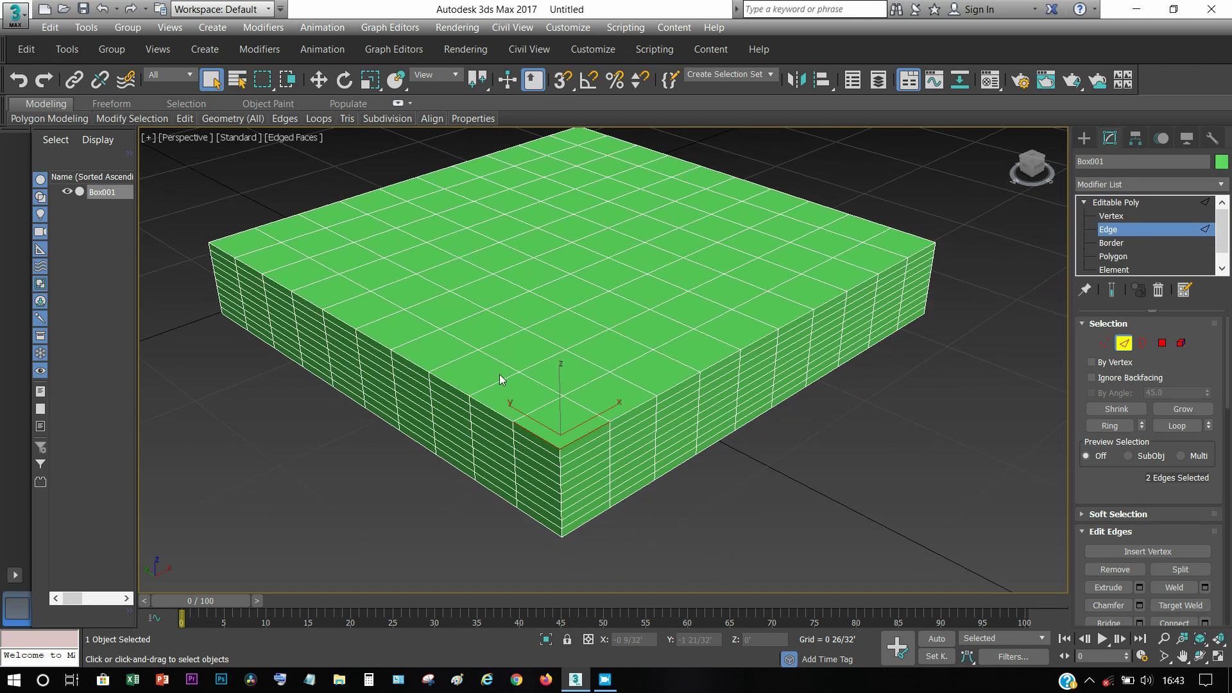
ctrl+click(536, 519)
ctrl+click(577, 533)
click(1170, 426)
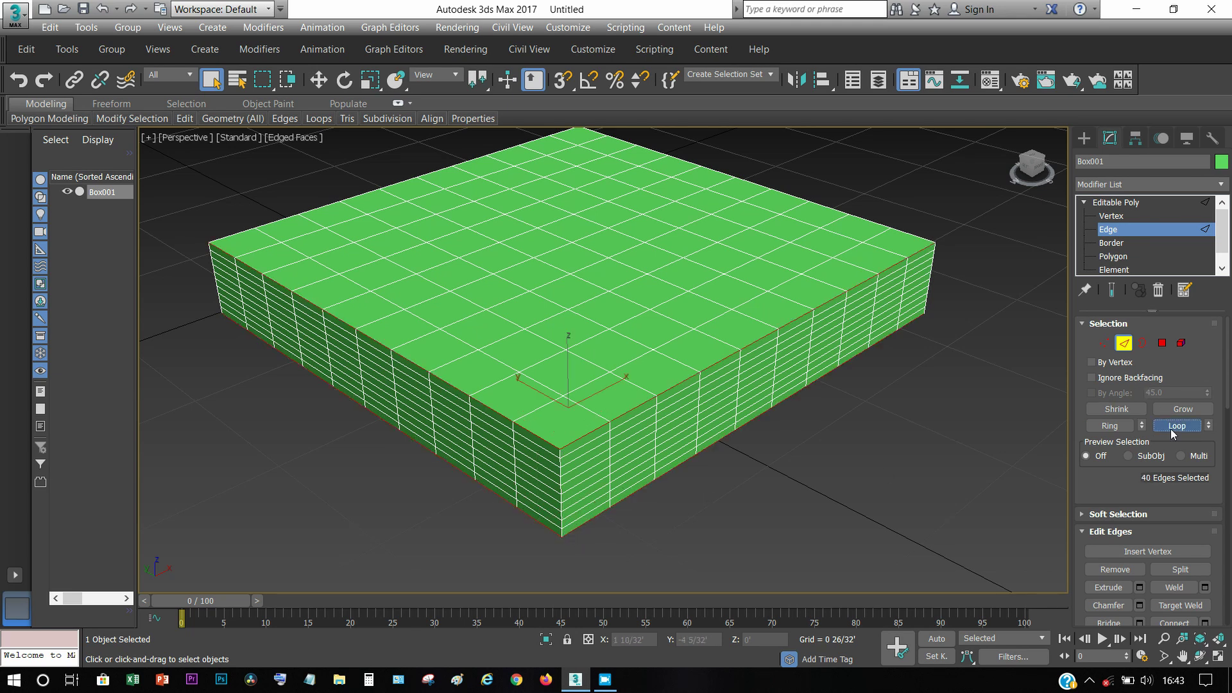
Add top-front and bottom rim edges as loops, reaching 80 selected edges.
scroll(486, 459, up, 3)
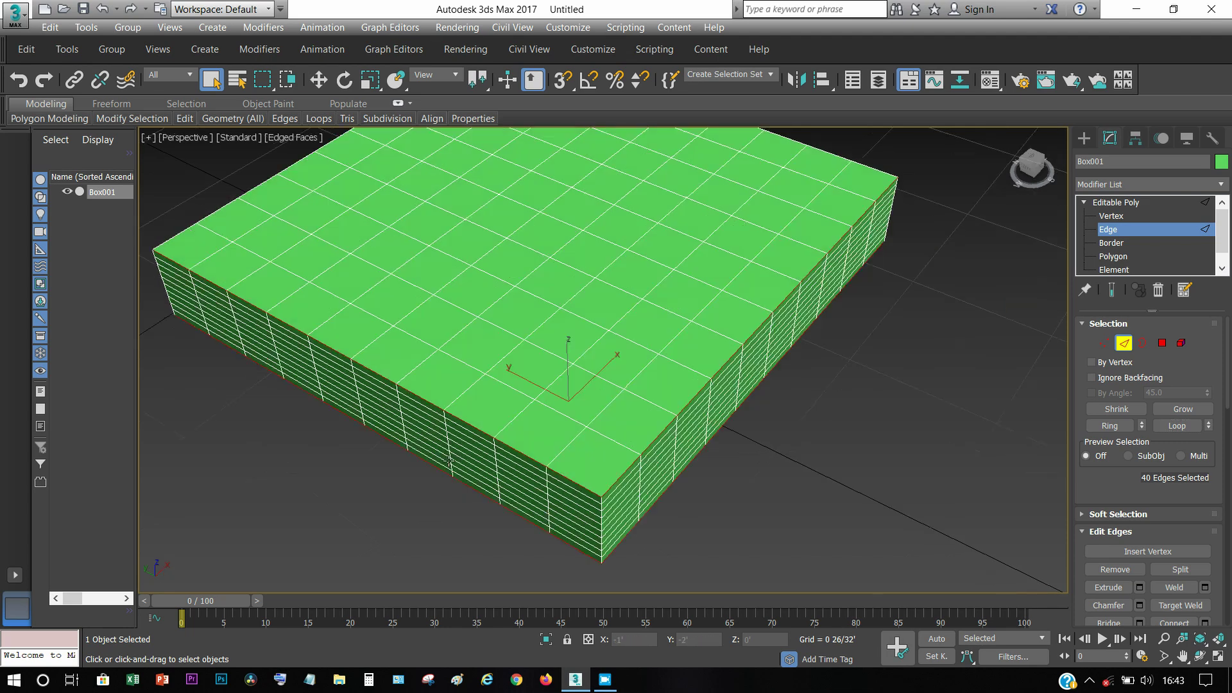
alt+middle_drag(486, 459, 632, 444)
key(shift+z)
key(shift+z)
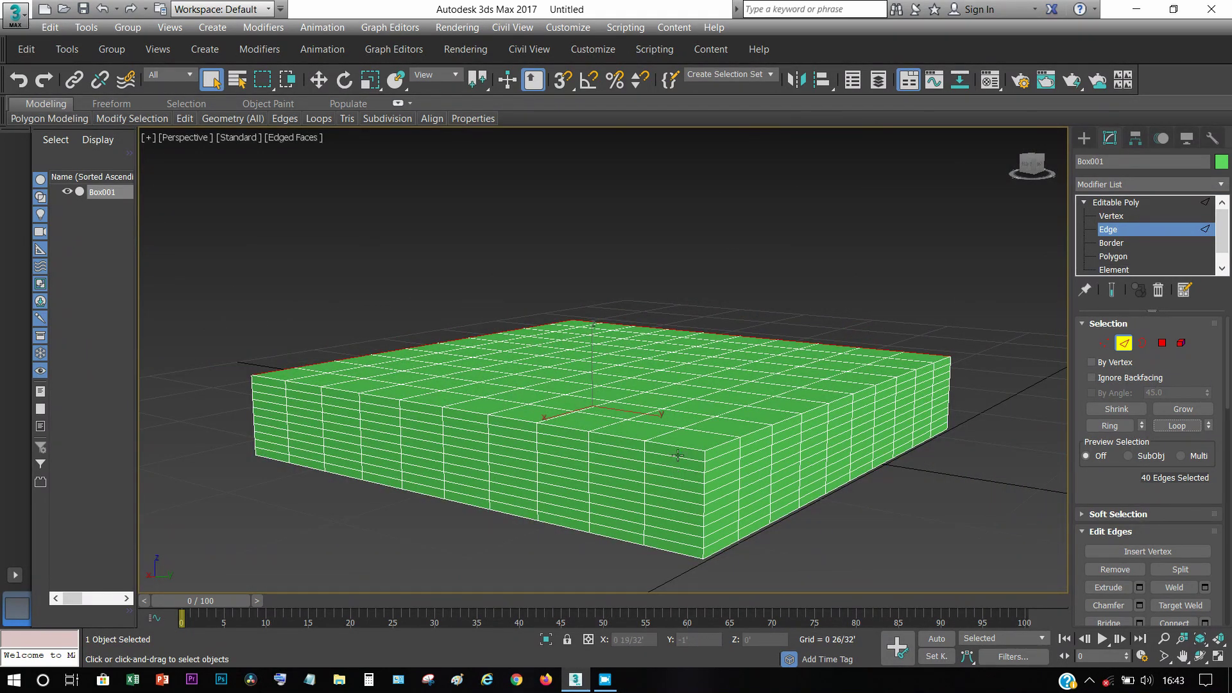
ctrl+click(680, 447)
ctrl+click(722, 445)
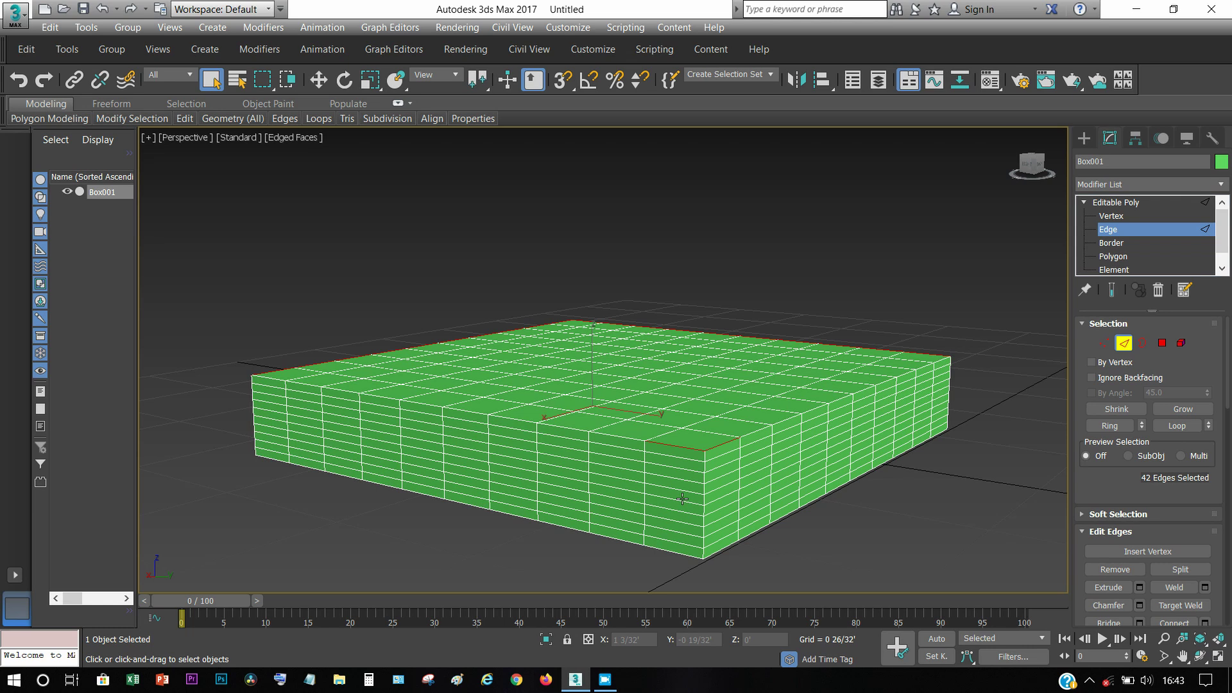
ctrl+click(680, 553)
click(1175, 427)
alt+middle_drag(674, 513, 500, 524)
alt+middle_drag(653, 484, 589, 466)
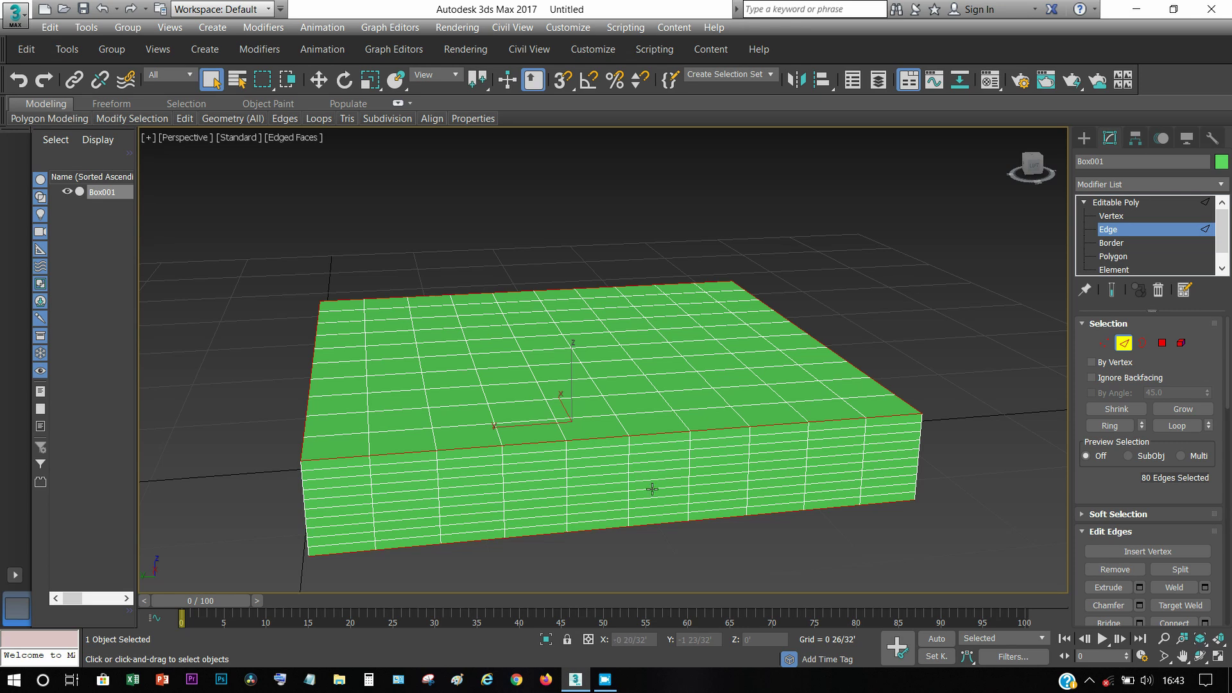
alt+middle_drag(660, 496, 602, 484)
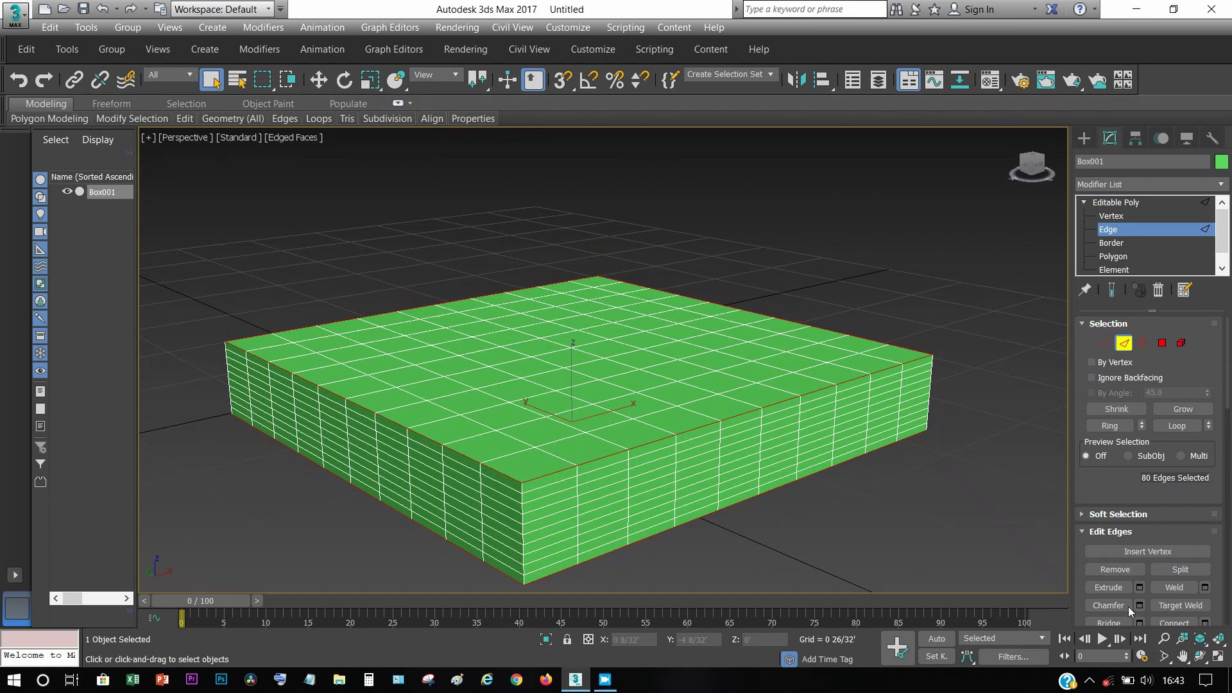
Extrude the selected rim edges 0 1/32' high and 0 1/32' wide.
click(1140, 588)
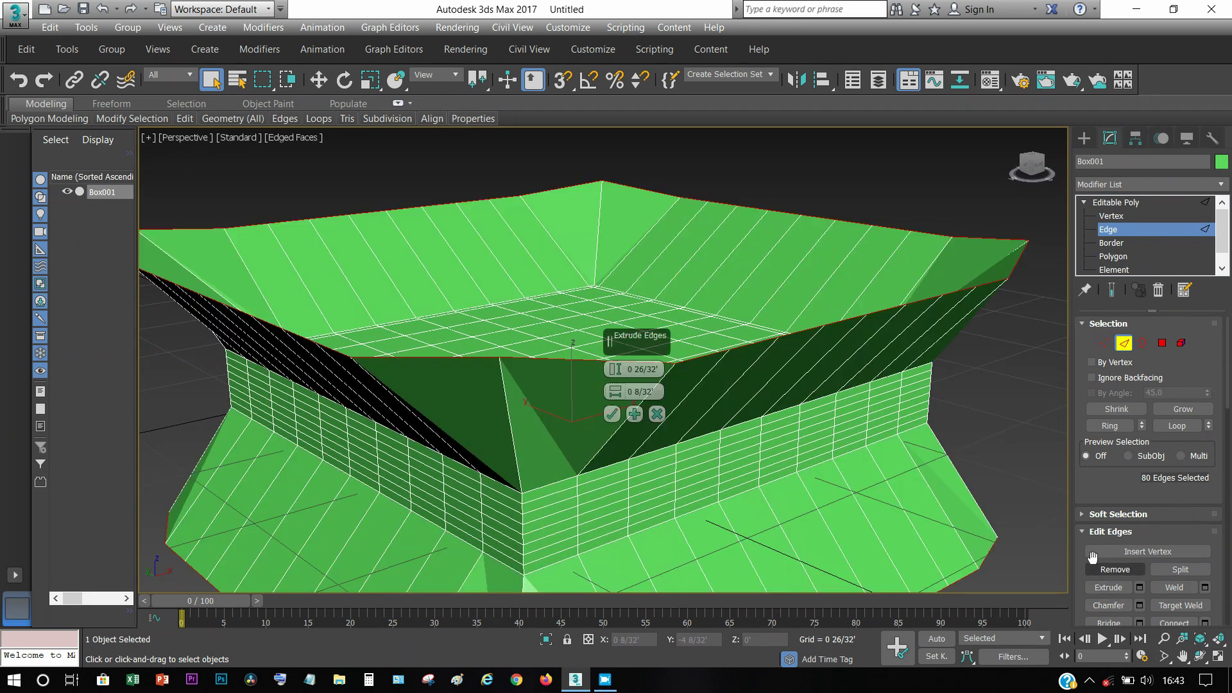
click(658, 369)
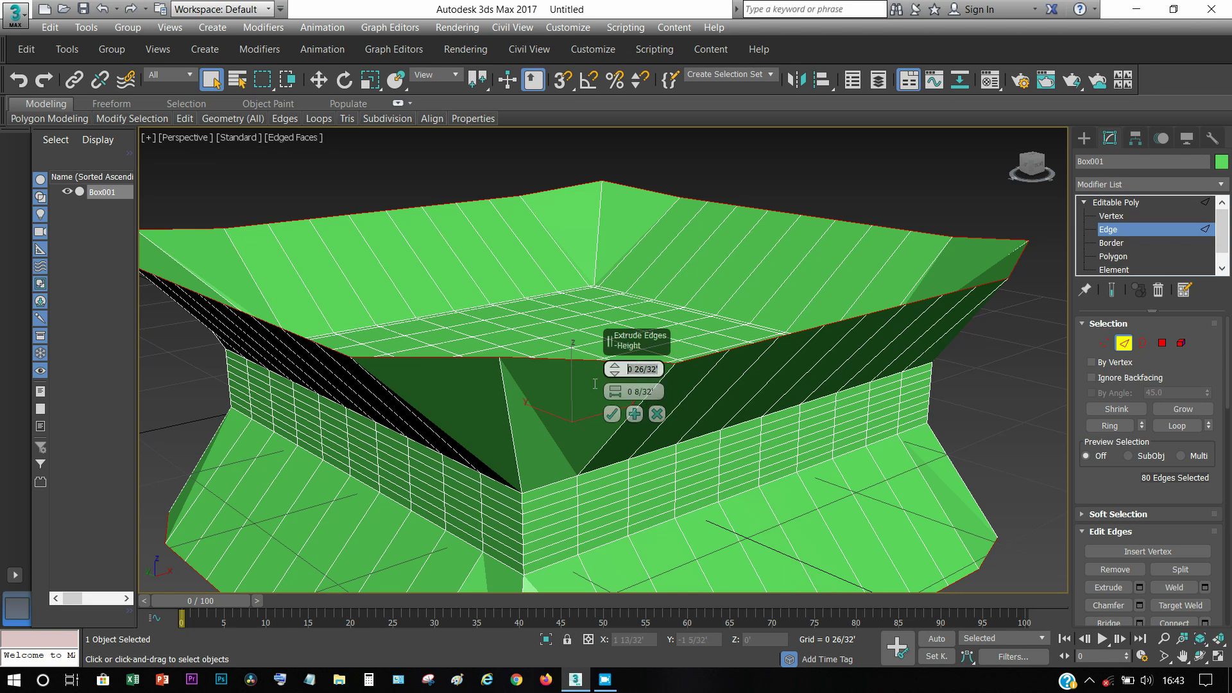
key(BackSpace)
key(Tab)
key(BackSpace)
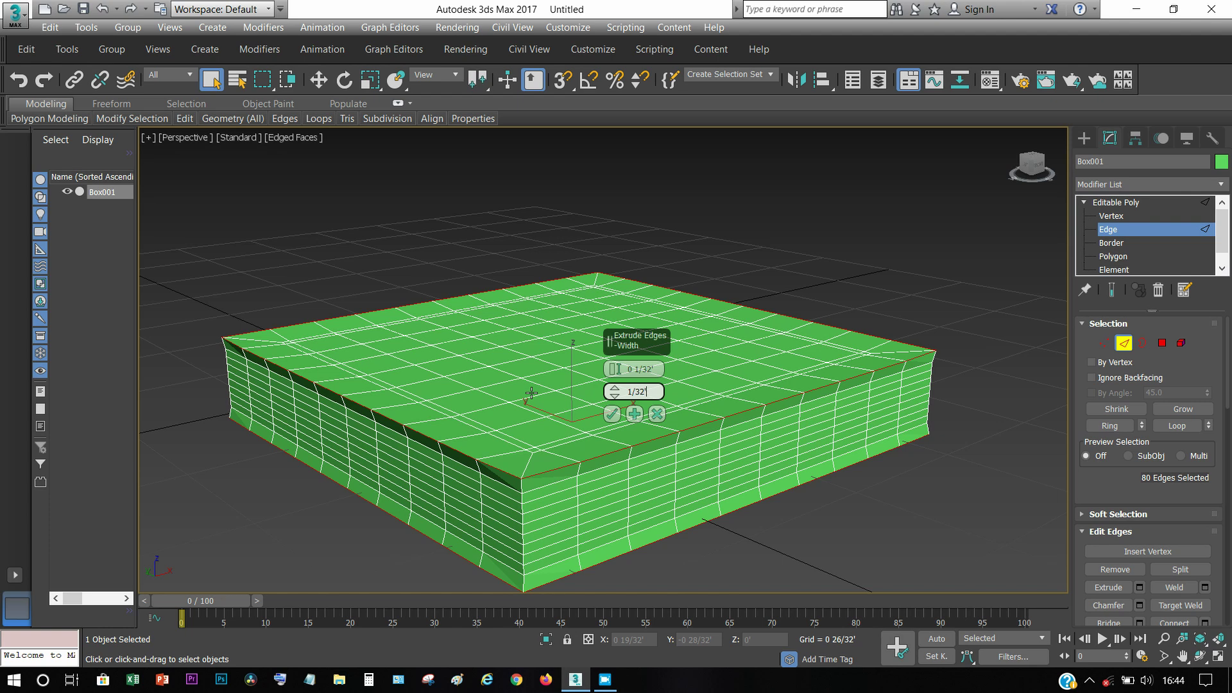
key(Return)
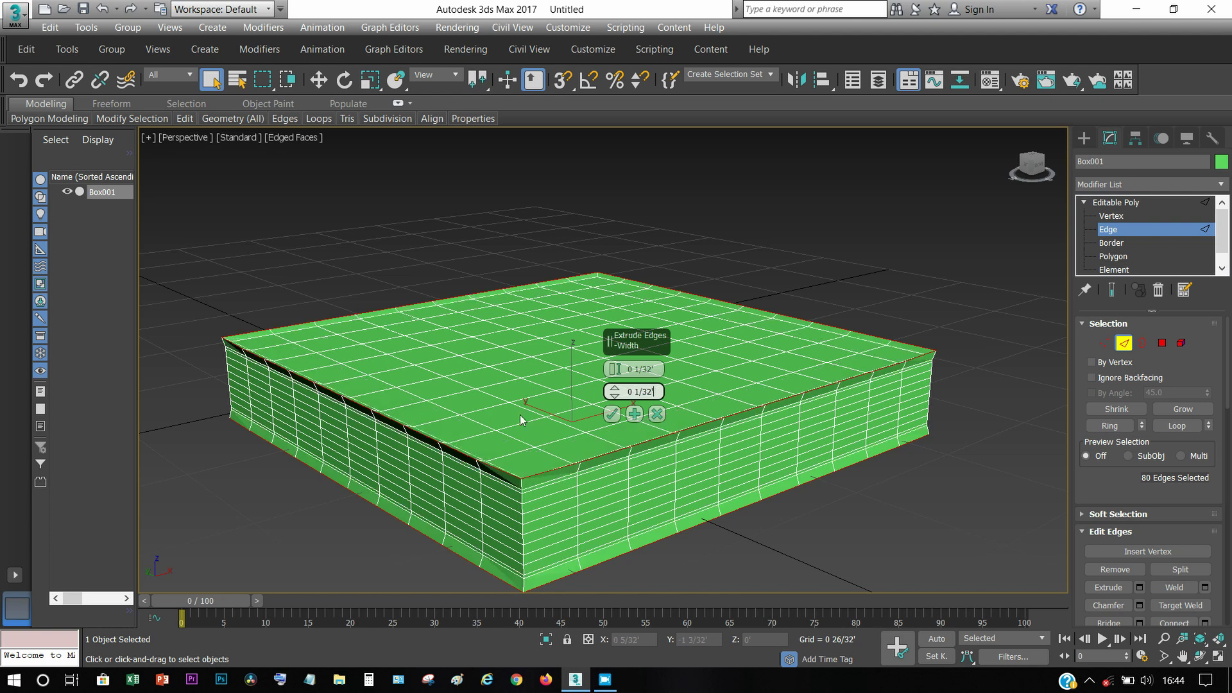
click(613, 416)
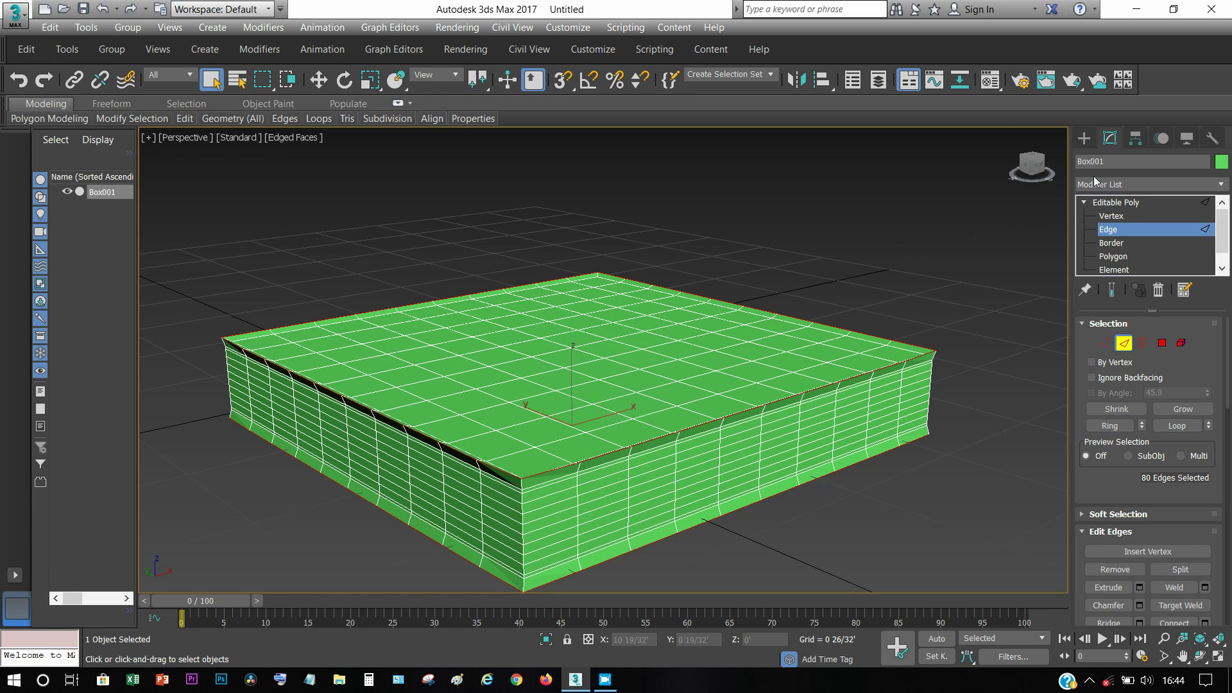
Clear the edge selection and turn the view toward the box's front face.
click(1106, 216)
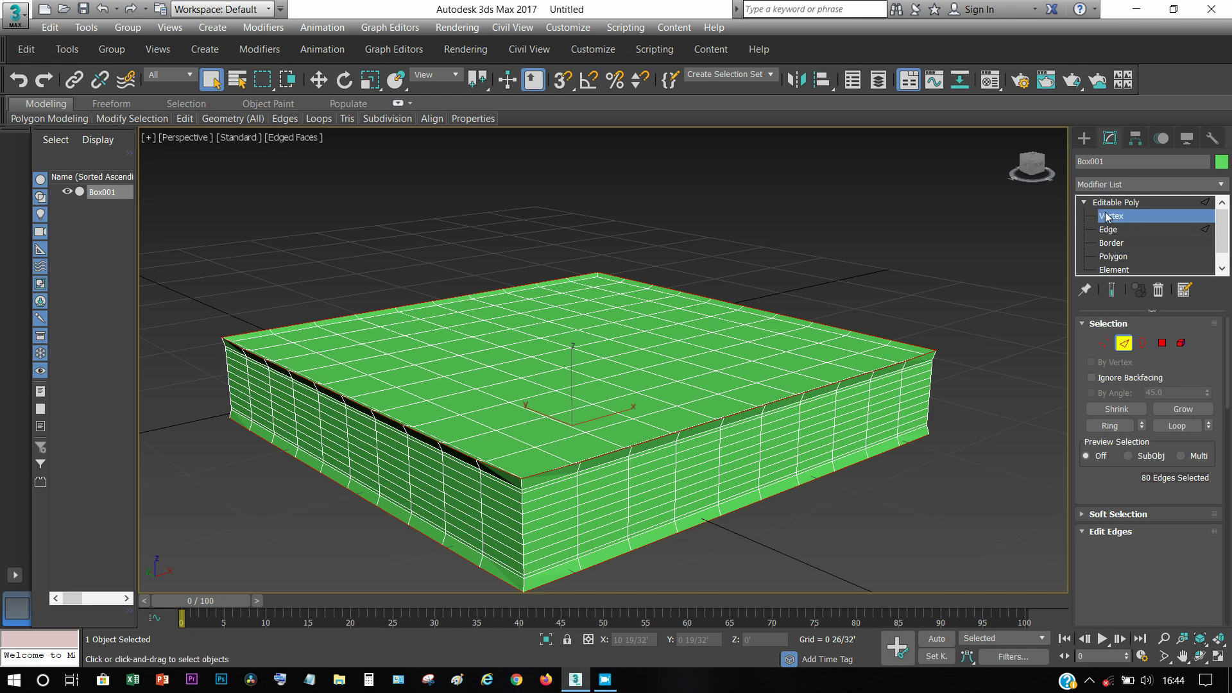
click(1112, 232)
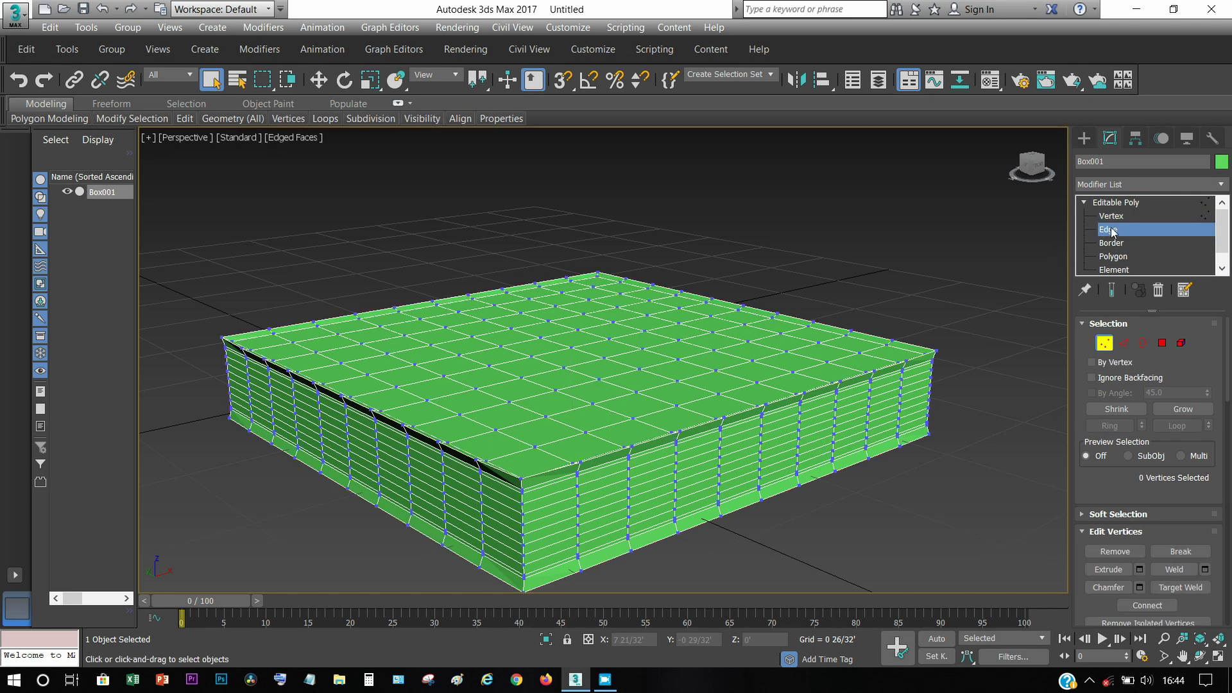
click(904, 300)
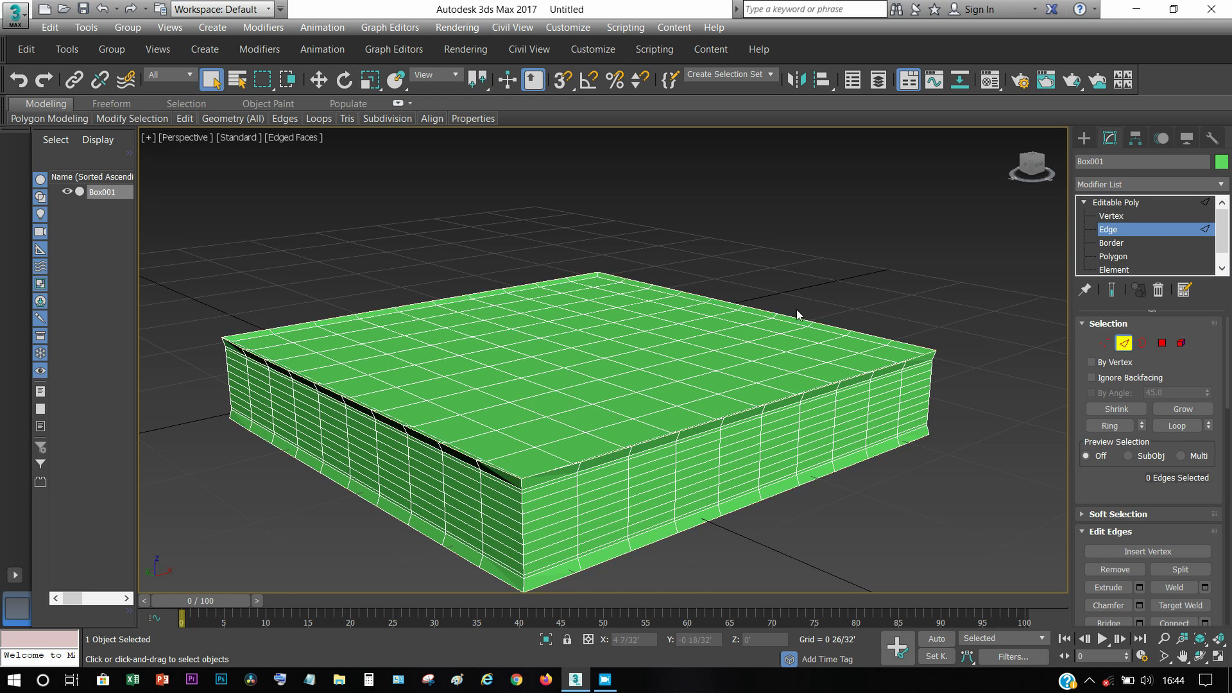
mouse_move(576, 424)
alt+middle_down()
mouse_move(520, 432)
mouse_move(641, 387)
alt+middle_up()
mouse_move(1225, 414)
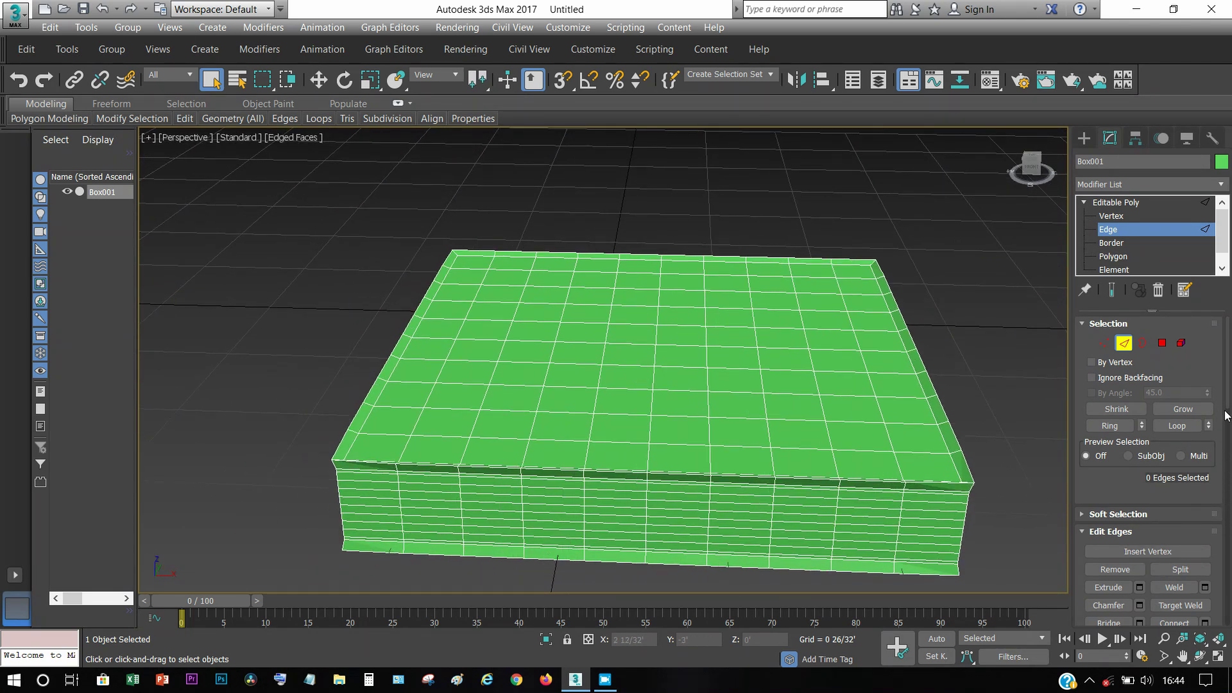
drag(1228, 396, 1225, 446)
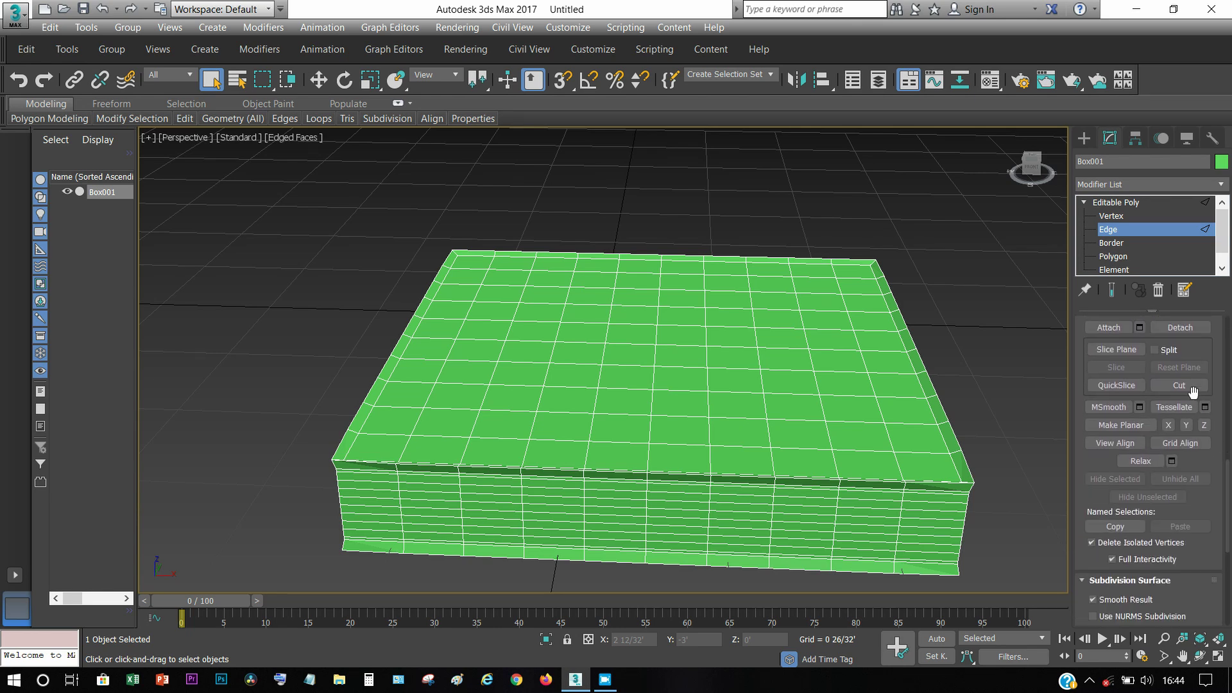
Cut two small outlines into the front face just below the top edge.
click(1180, 385)
alt+middle_drag(600, 484, 604, 462)
click(635, 474)
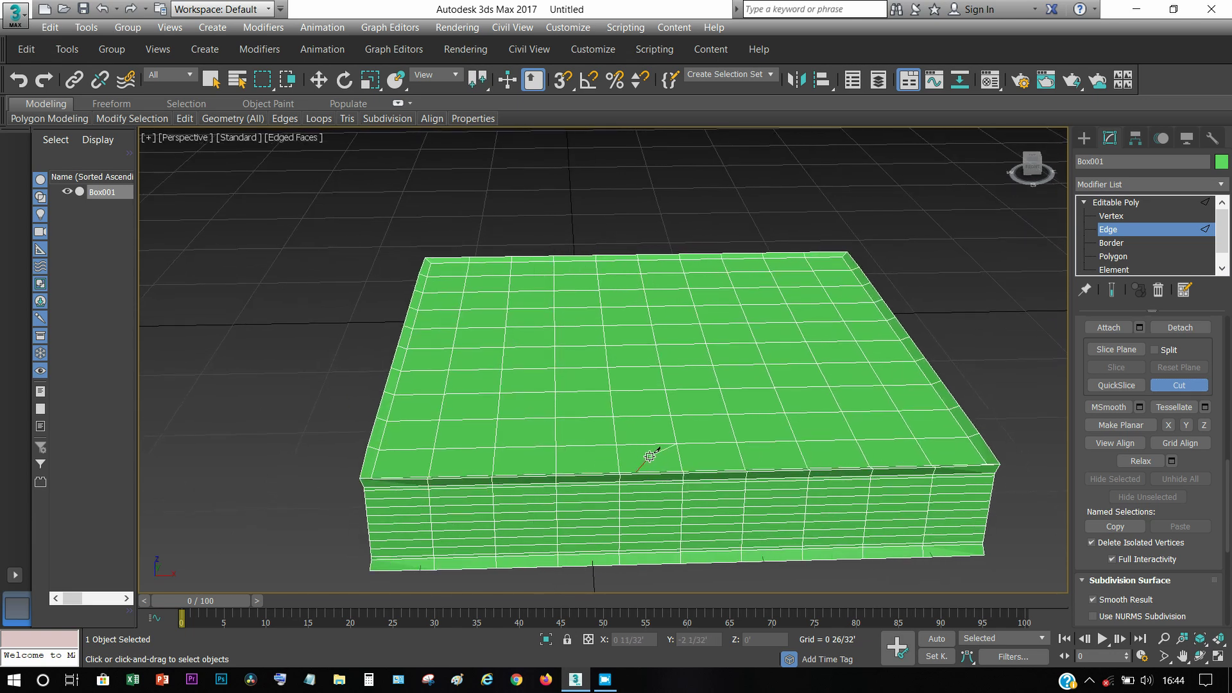
click(651, 455)
click(703, 475)
click(712, 446)
click(726, 473)
click(715, 499)
Cut two small diamond outlines into the lower right of the front face.
click(881, 542)
click(889, 530)
click(892, 555)
click(881, 542)
click(934, 542)
click(959, 540)
click(946, 551)
click(935, 540)
click(1112, 218)
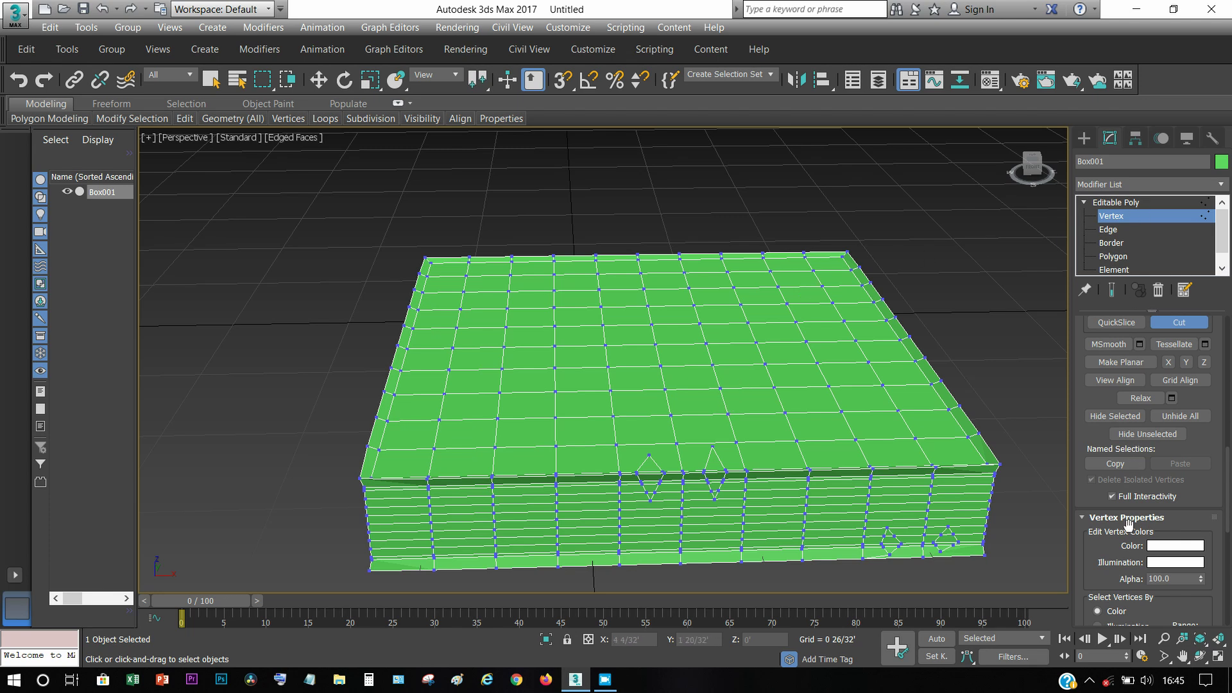
Zoom in and raise the top vertices of the two diamonds.
click(1171, 322)
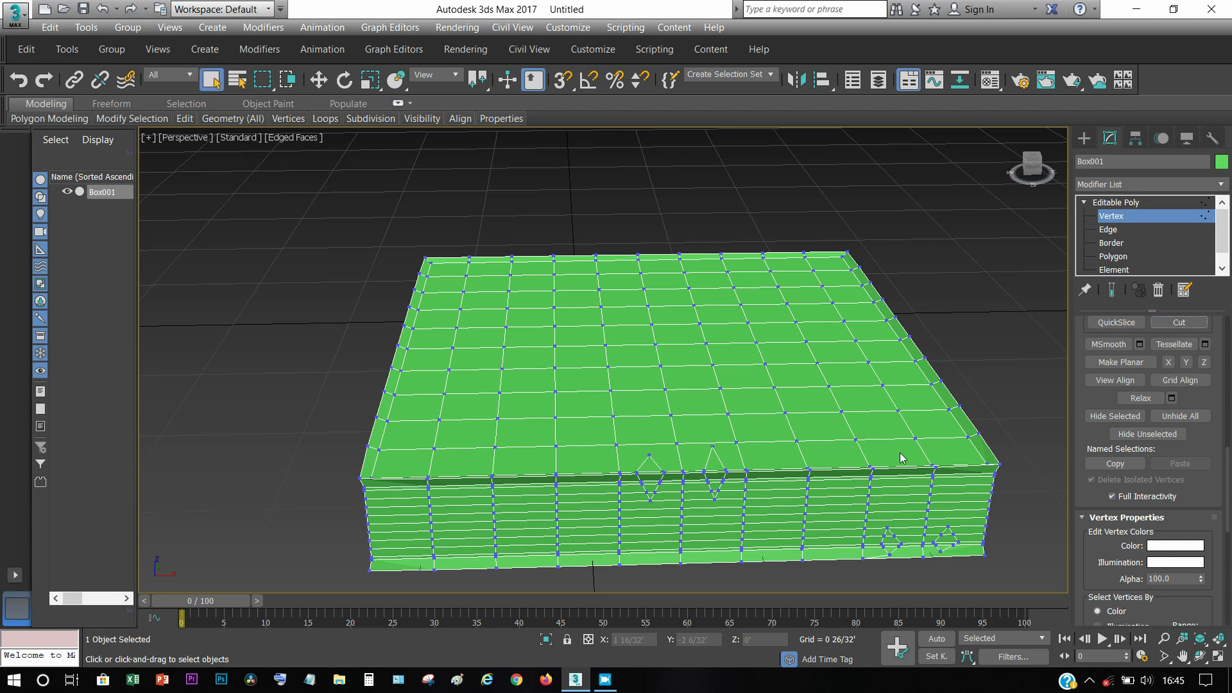
scroll(660, 473, up, 1)
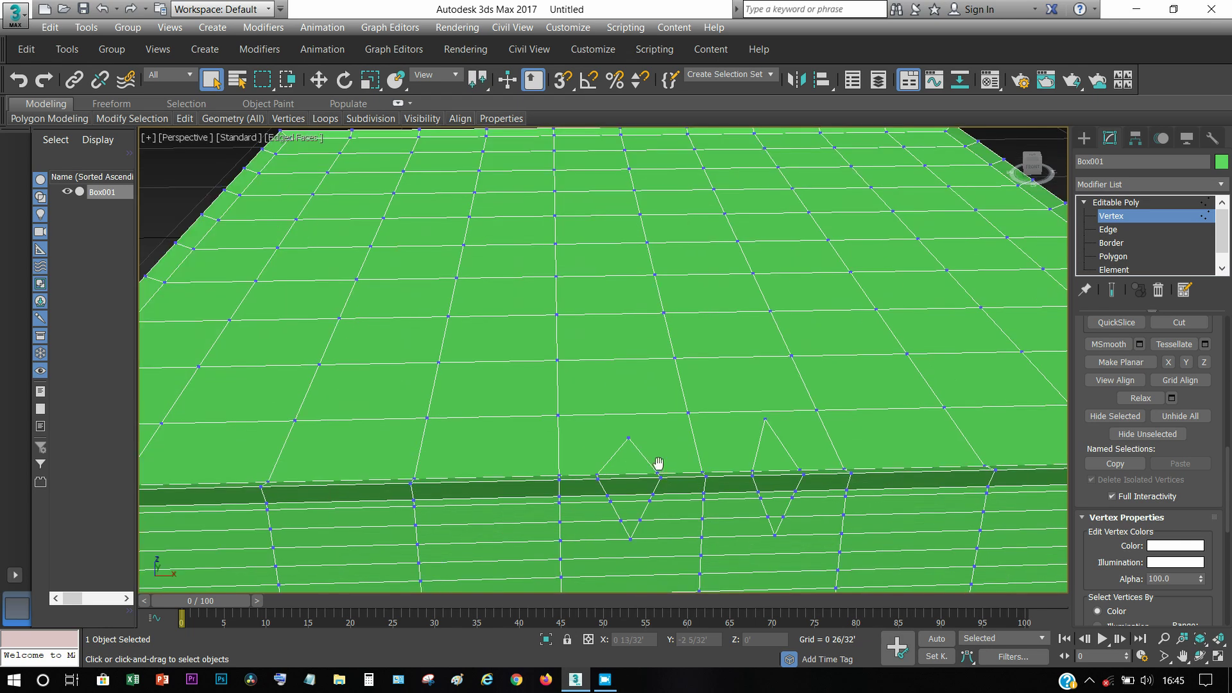
scroll(660, 467, up, 2)
scroll(657, 421, up, 1)
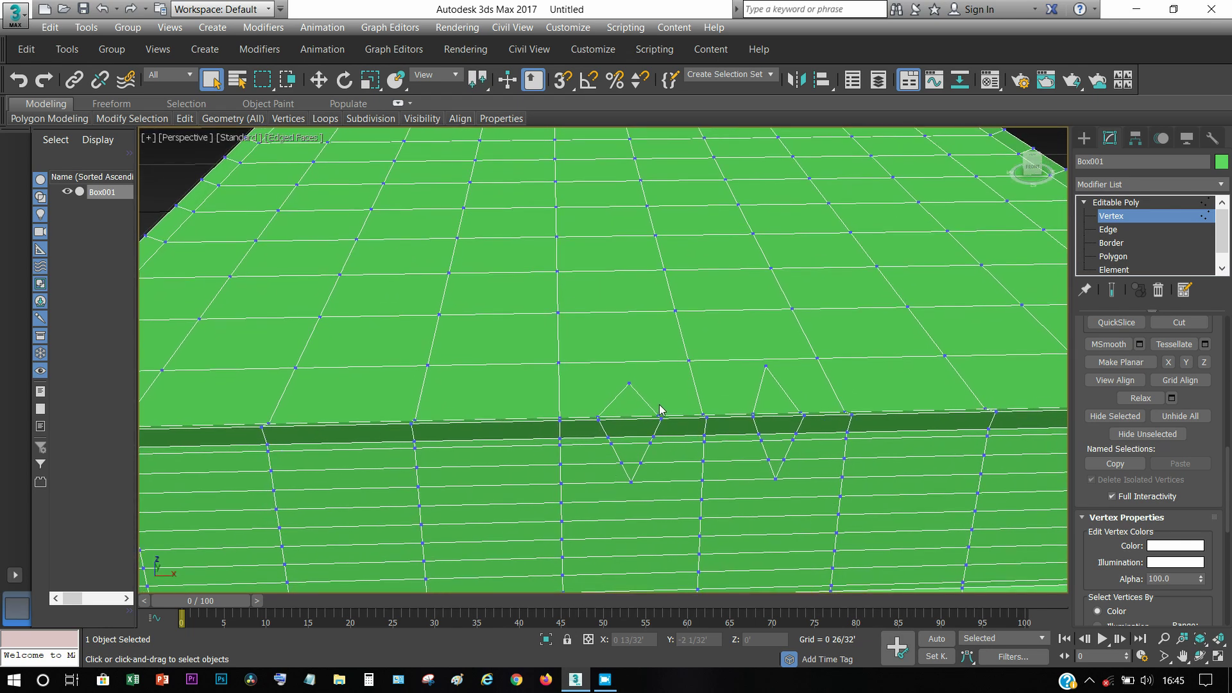
click(629, 384)
ctrl+click(765, 366)
key(w)
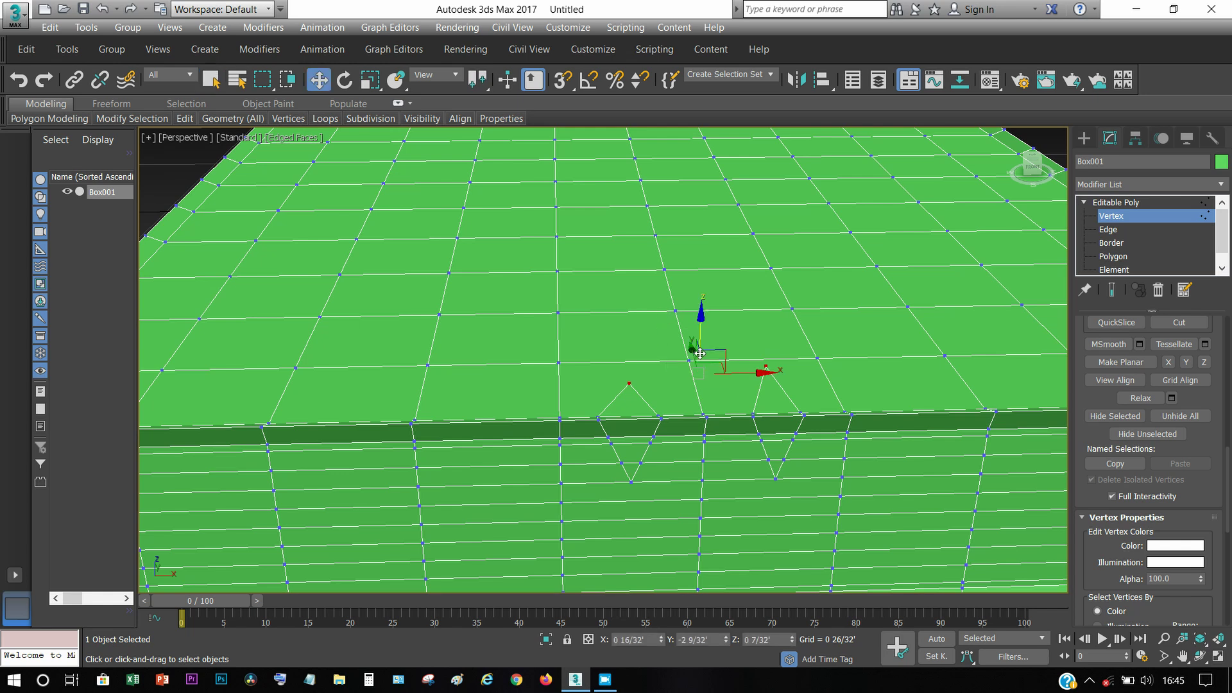
drag(701, 353, 700, 338)
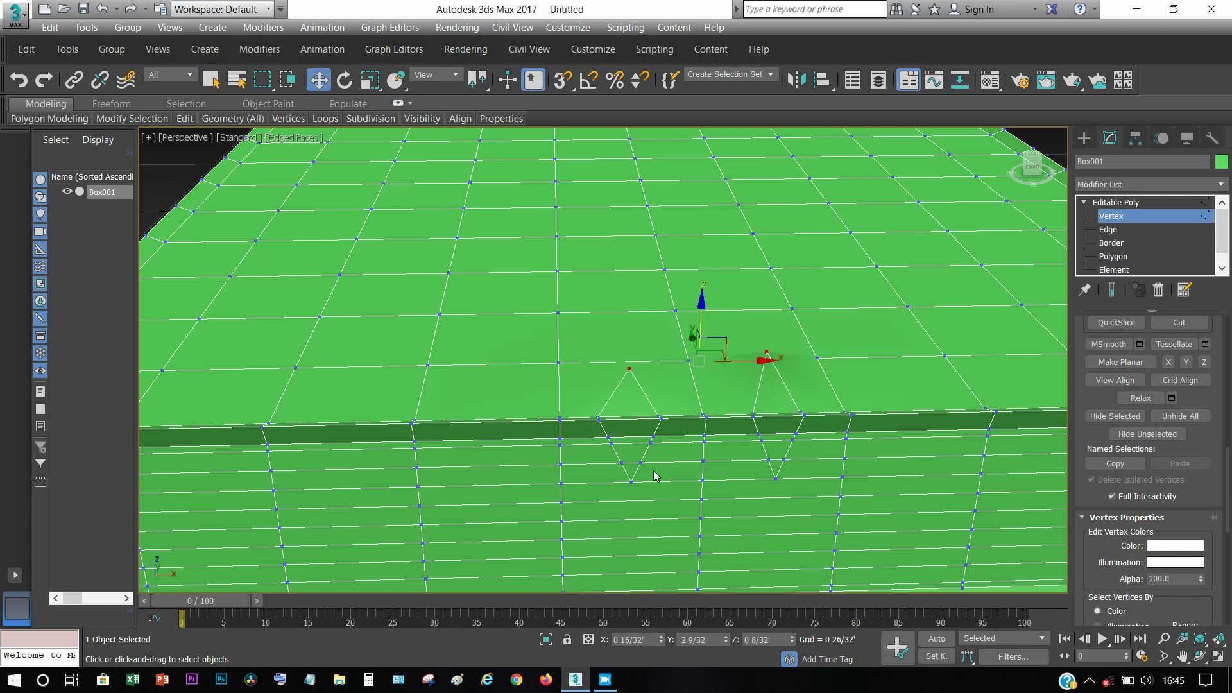
ctrl+click(632, 482)
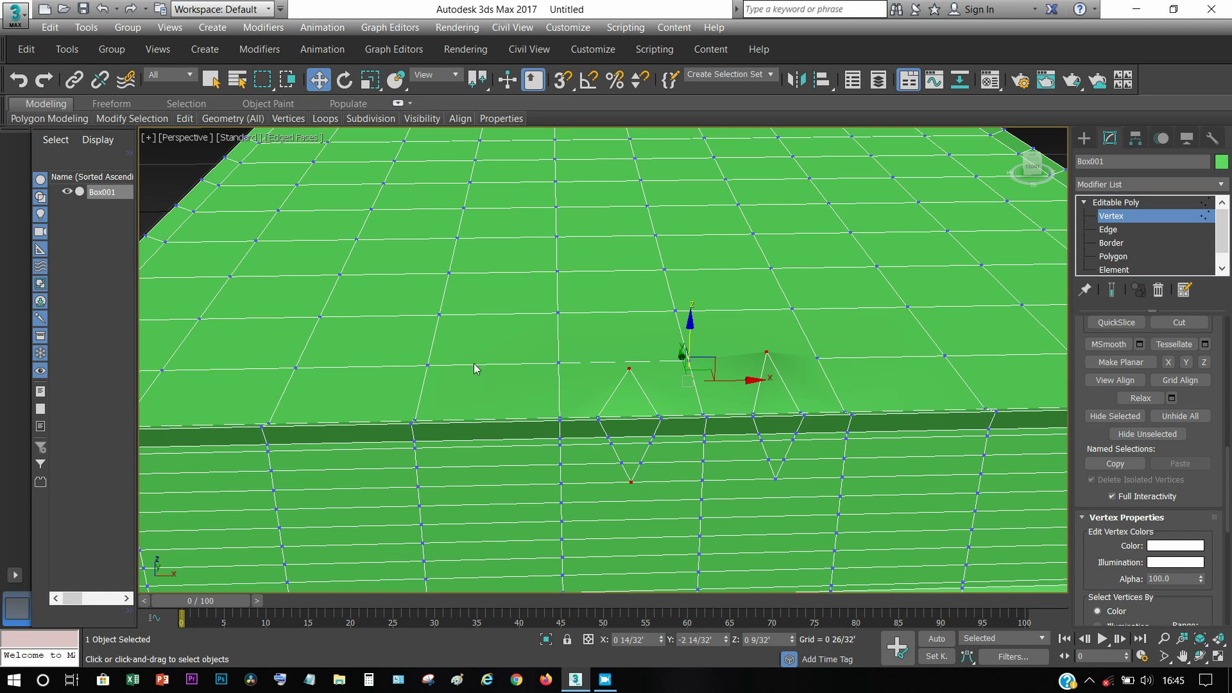
Pull the two diamonds' bottom vertices downward.
click(176, 175)
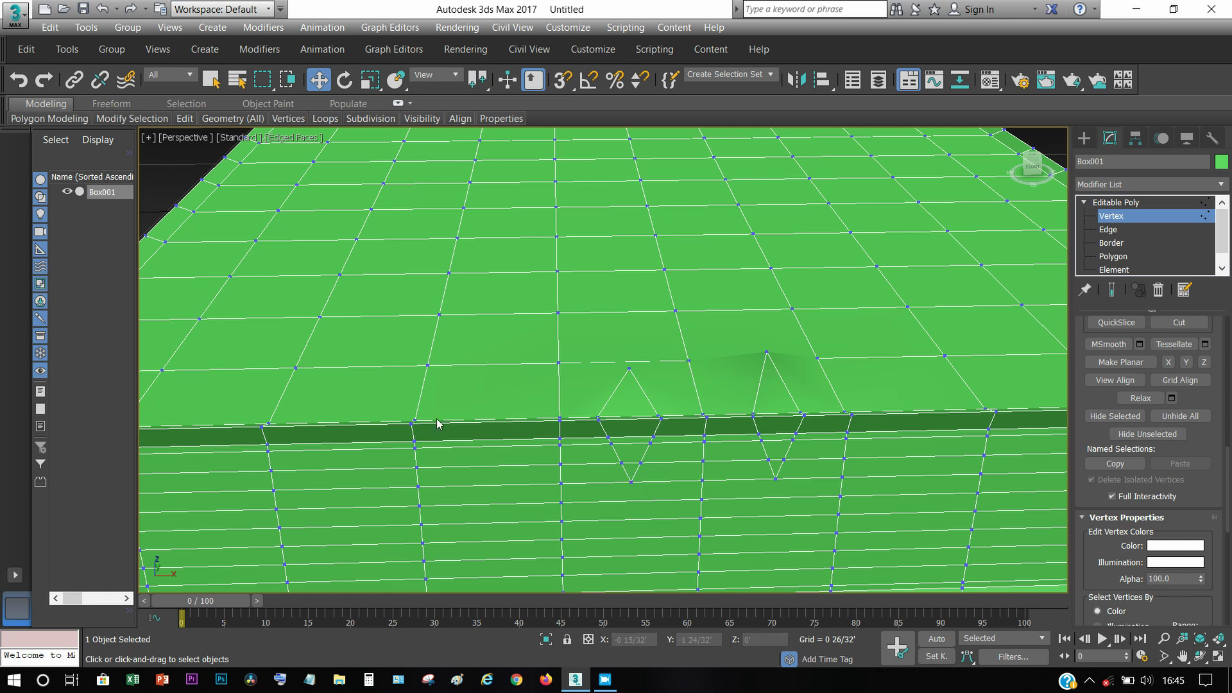
click(631, 481)
ctrl+click(770, 477)
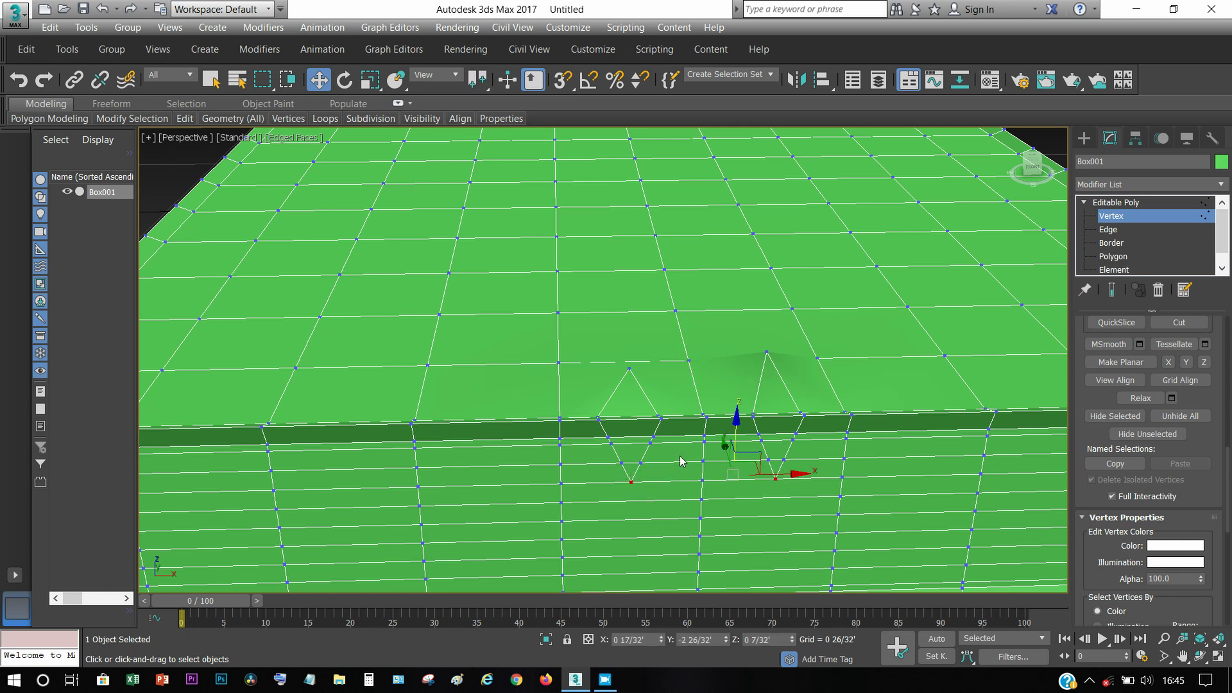
drag(737, 438, 737, 446)
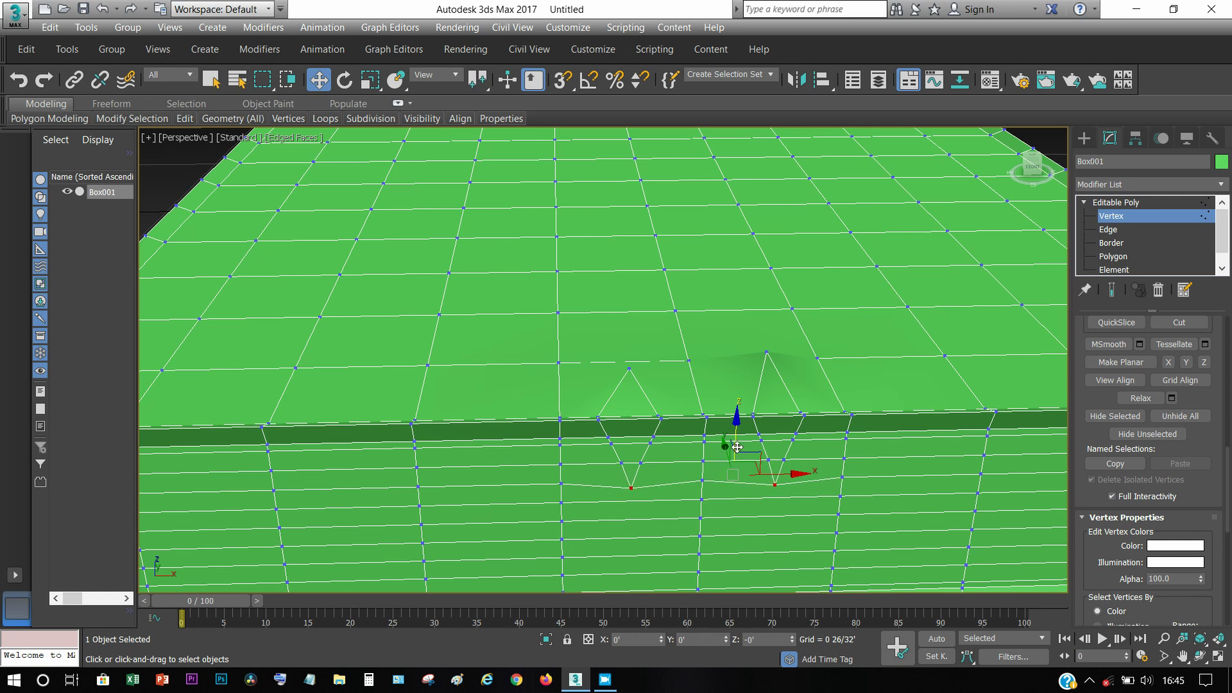
scroll(737, 447, down, 5)
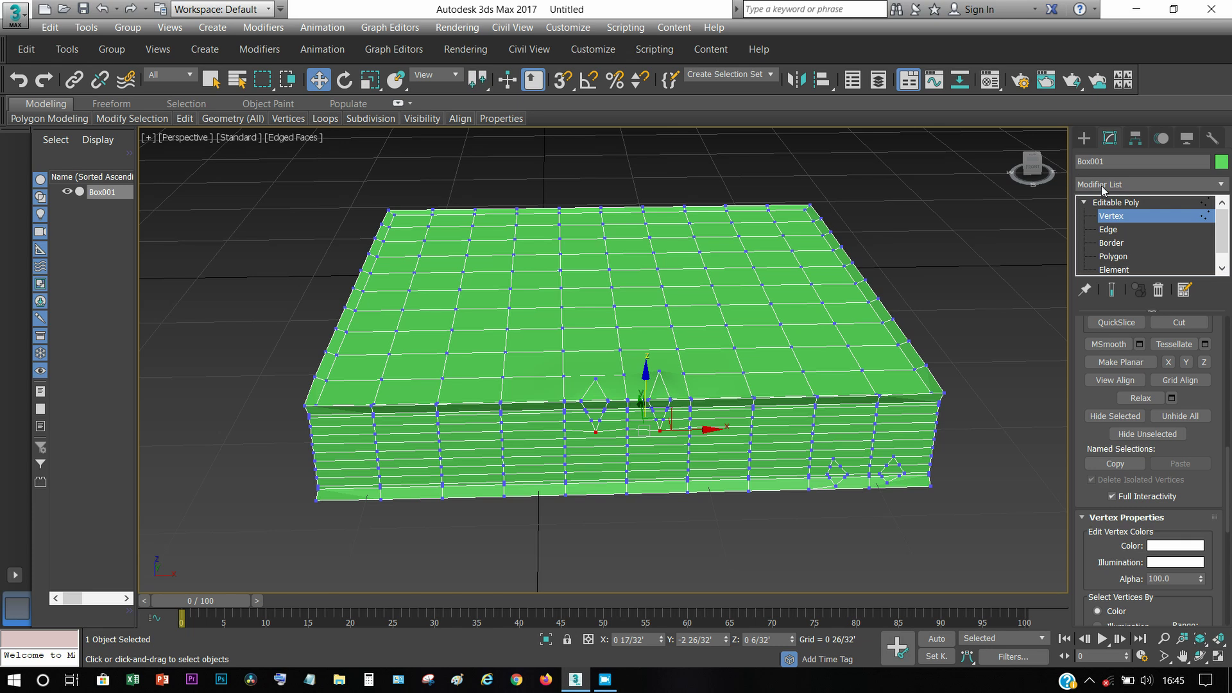
Add TurboSmooth to Box001, try 2 iterations, then settle on 1 iteration.
click(1116, 202)
click(1084, 203)
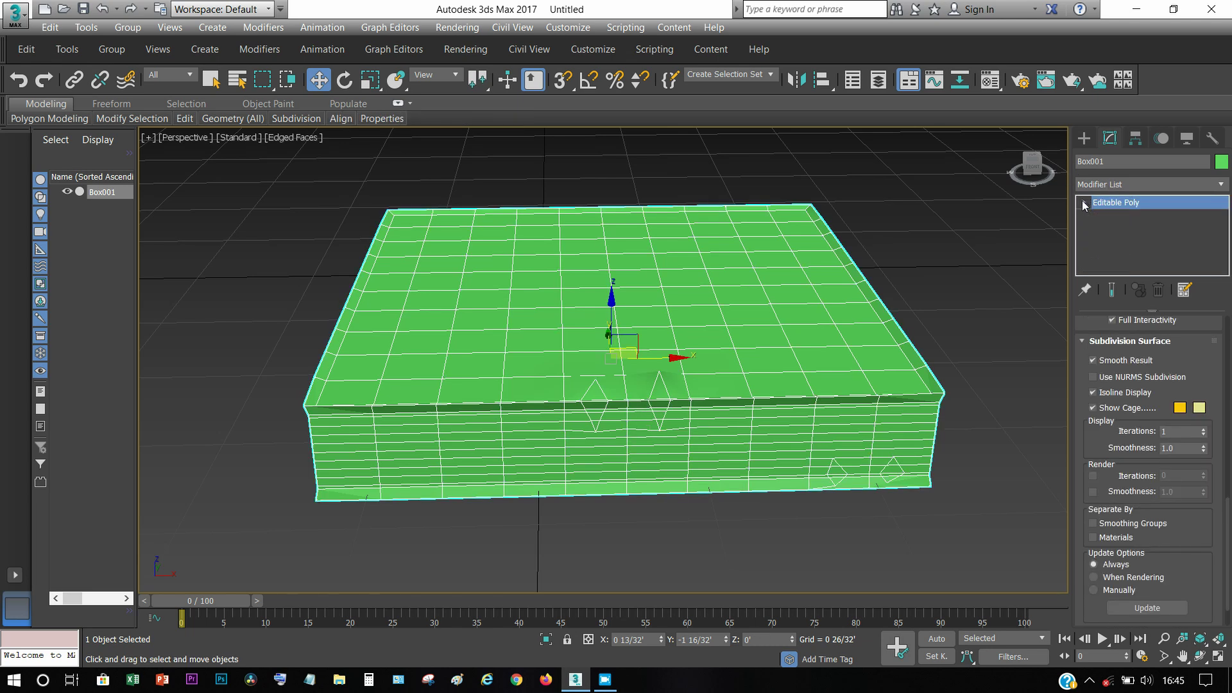
click(1222, 186)
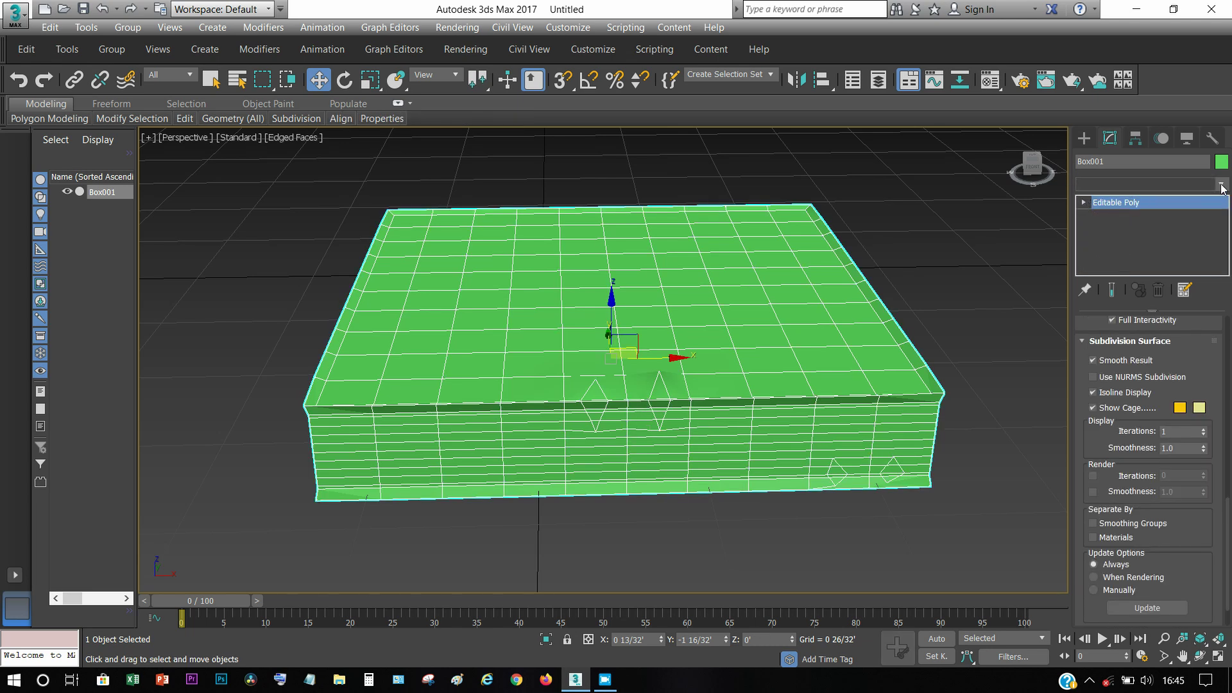
click(1222, 186)
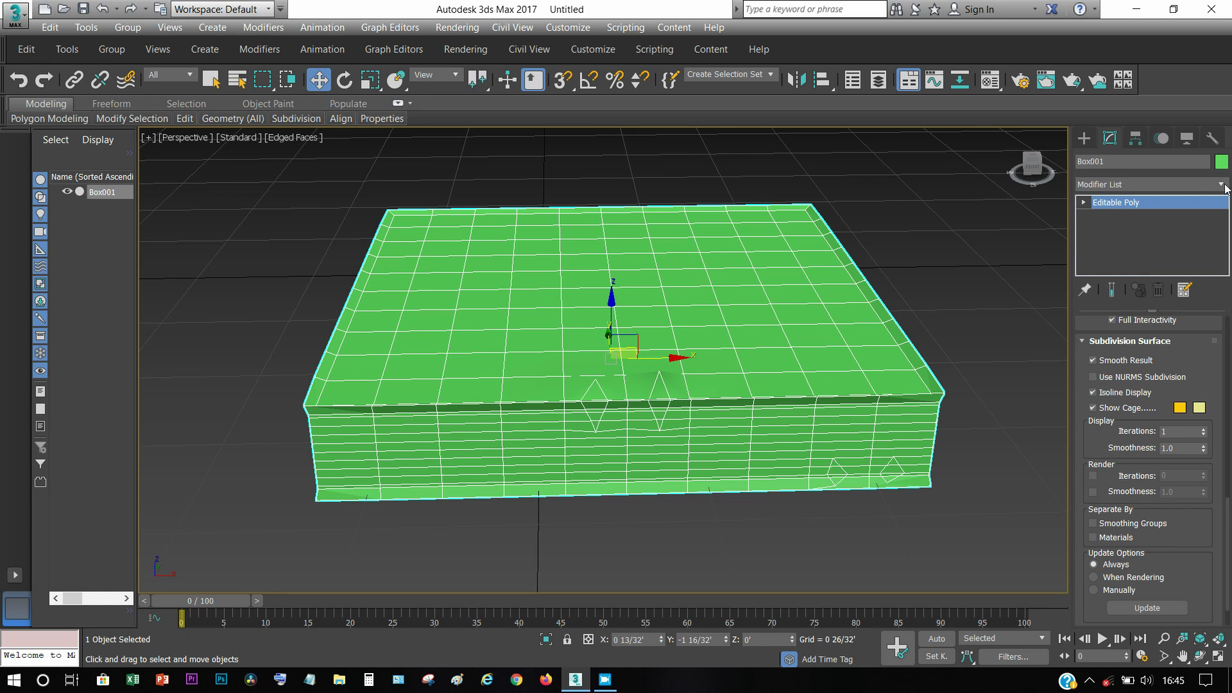
click(1226, 187)
text(tu)
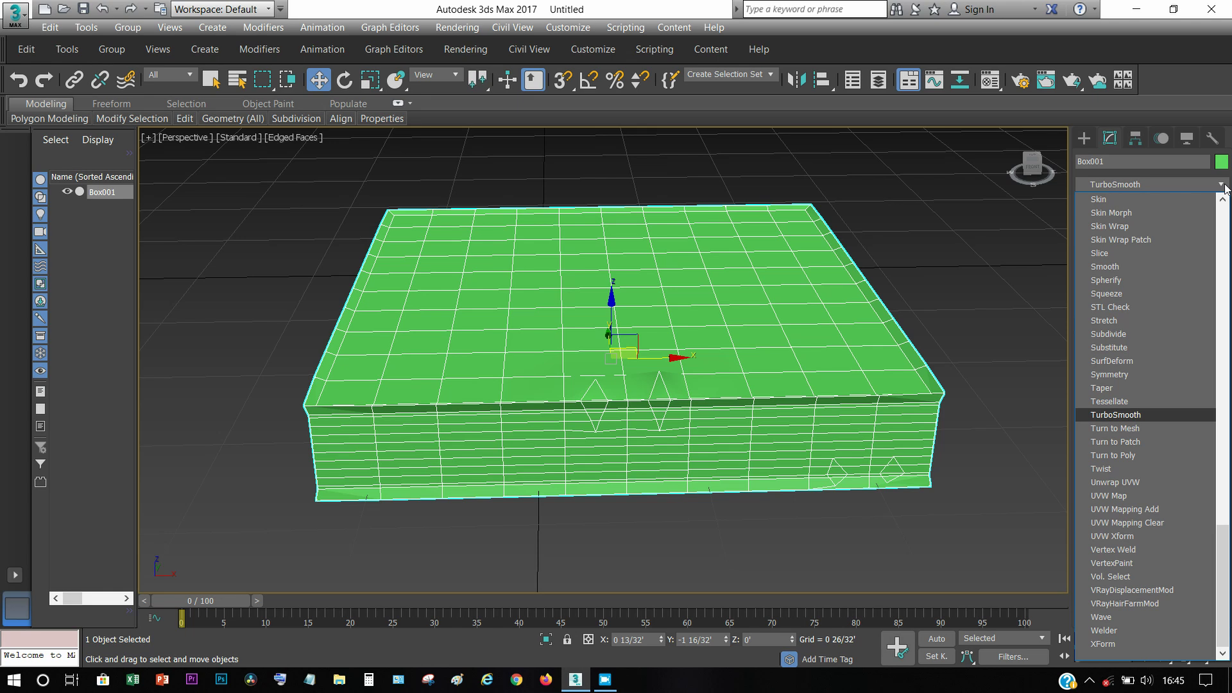
click(1153, 412)
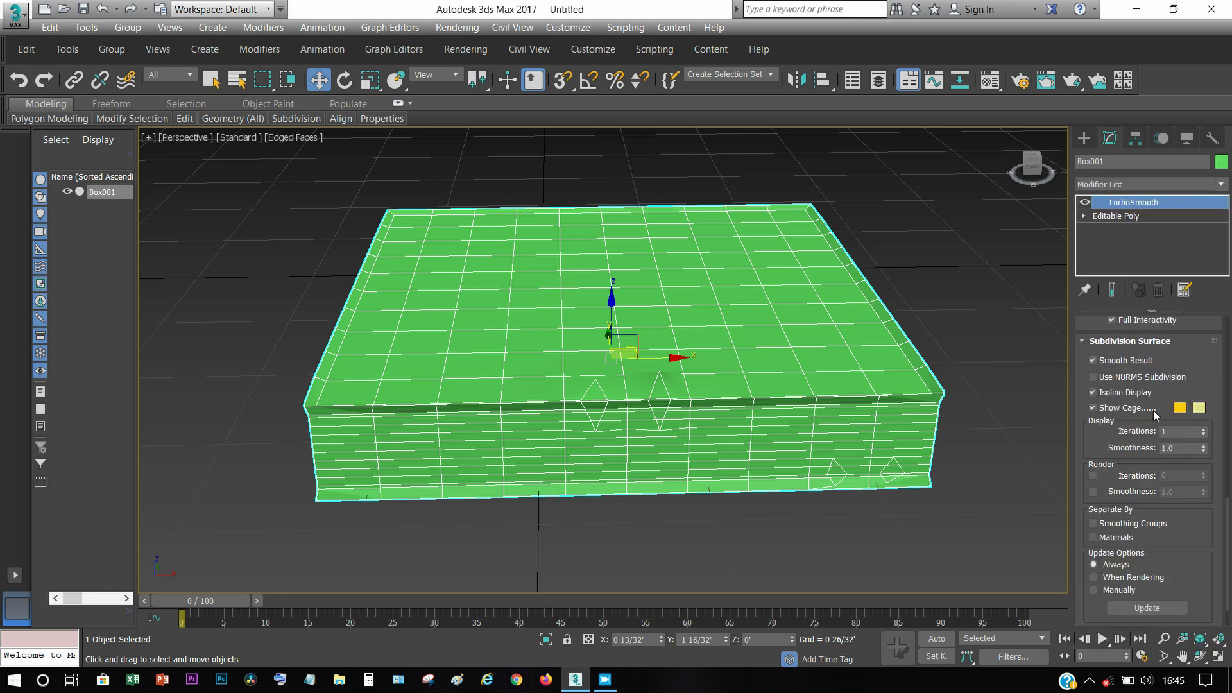
scroll(661, 415, up, 3)
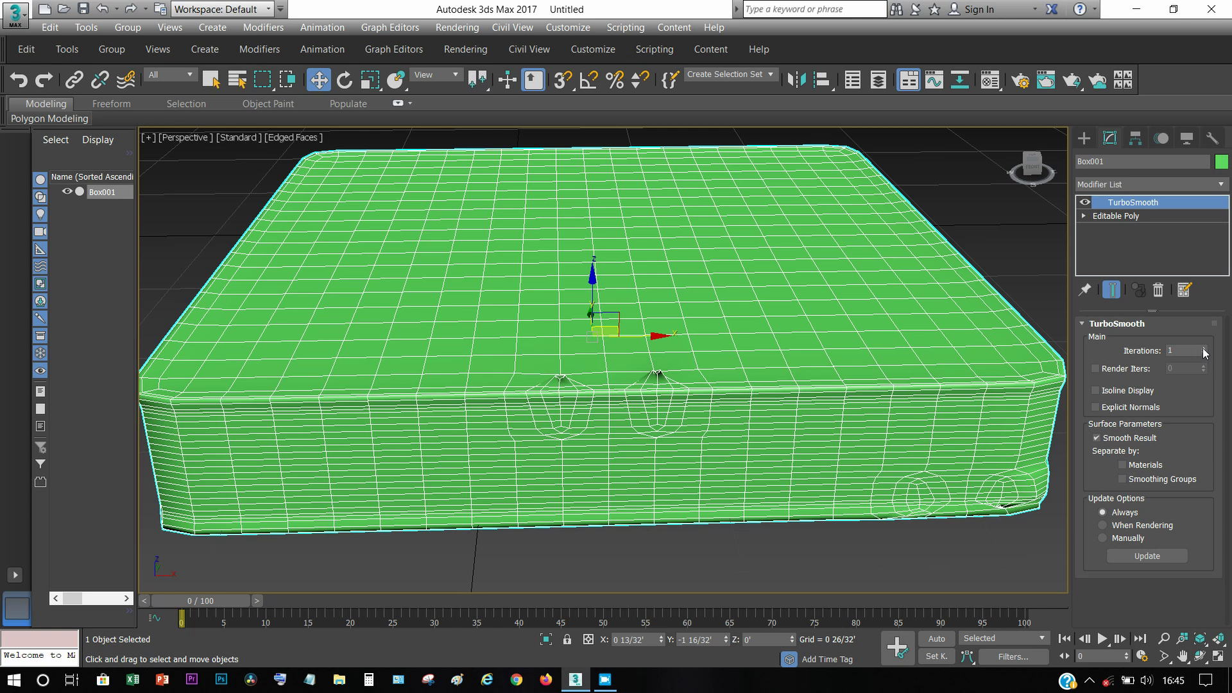
click(1204, 349)
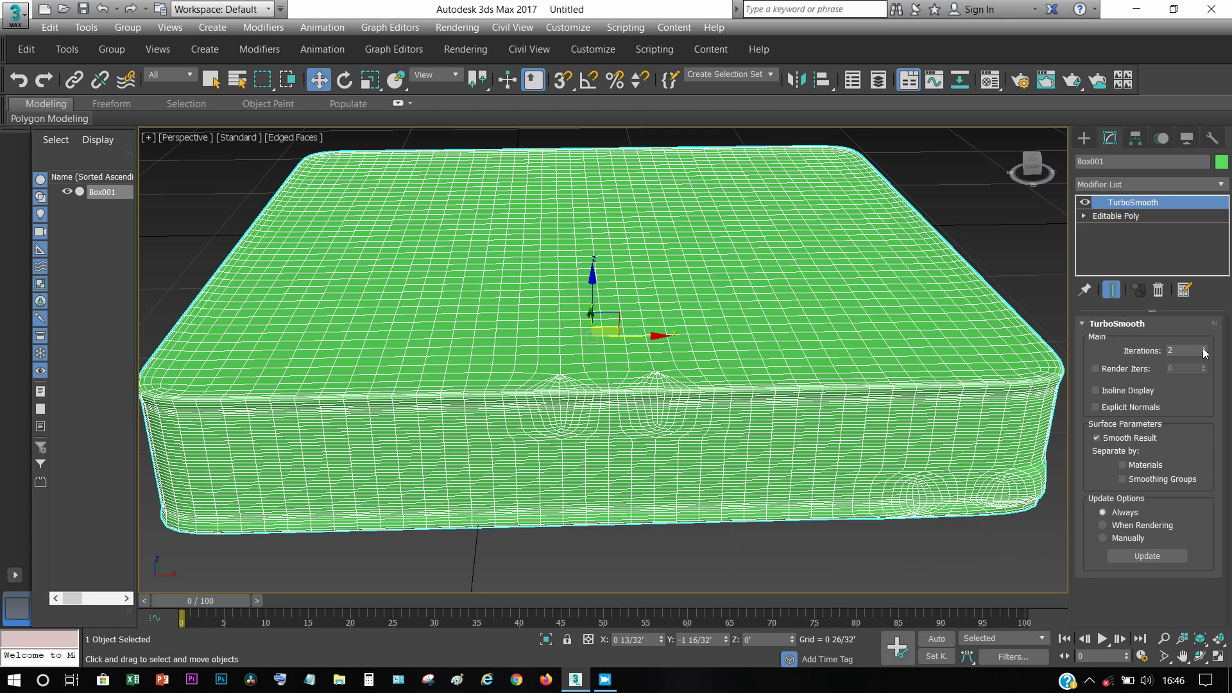
click(1203, 353)
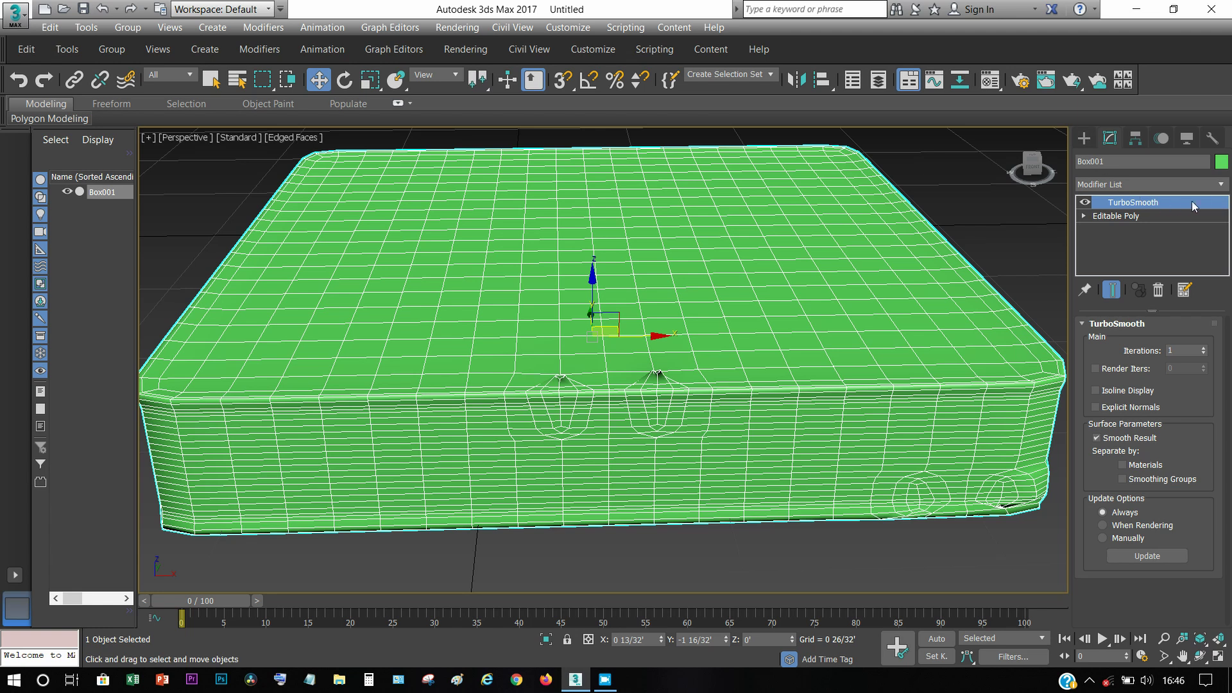
Add a Cloth modifier and set Box001 as a cloth object with the Cotton preset.
click(1220, 186)
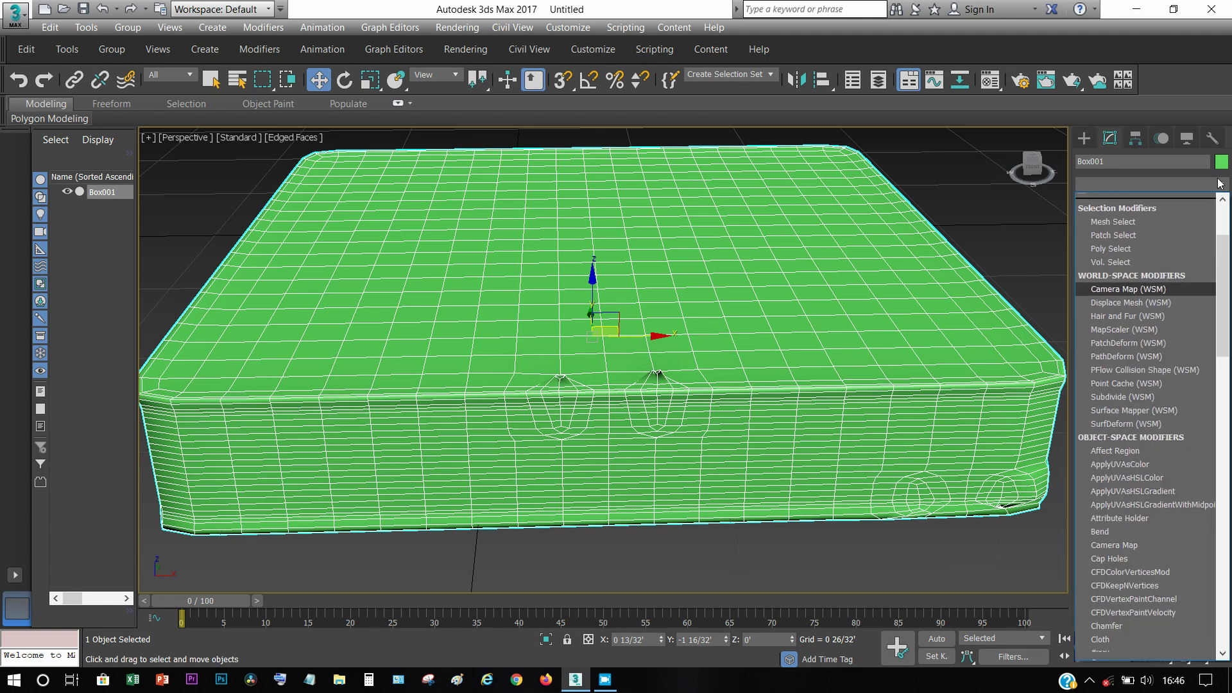
text(cl)
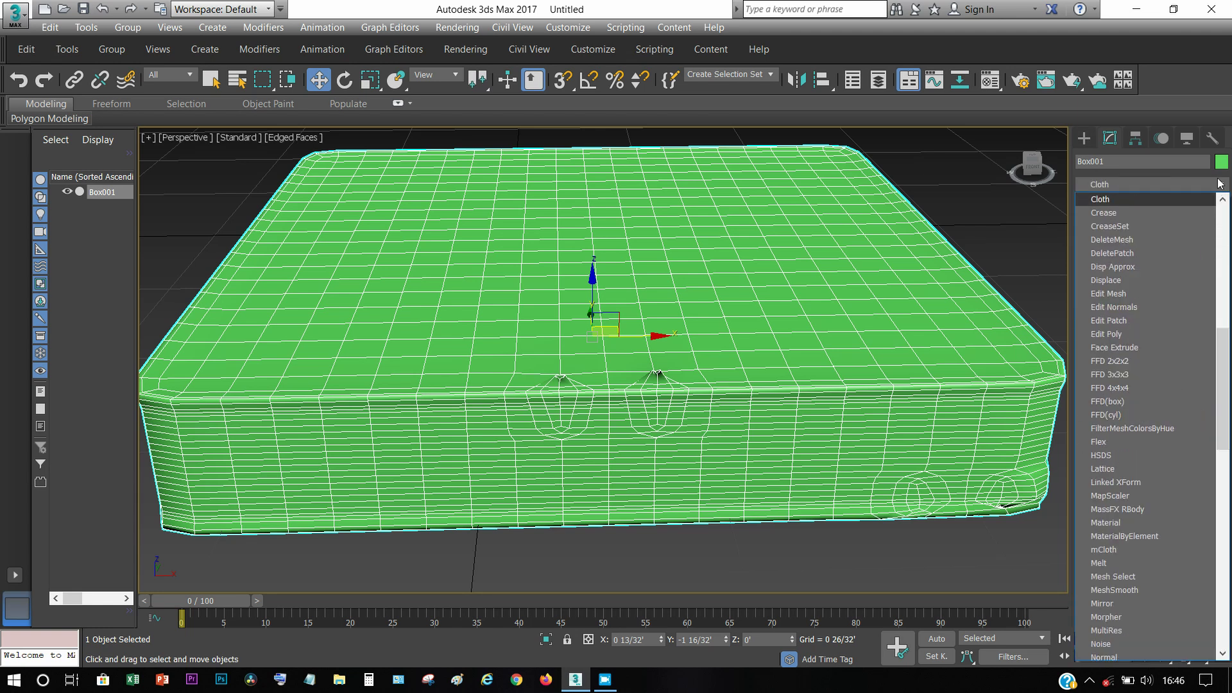
click(1118, 202)
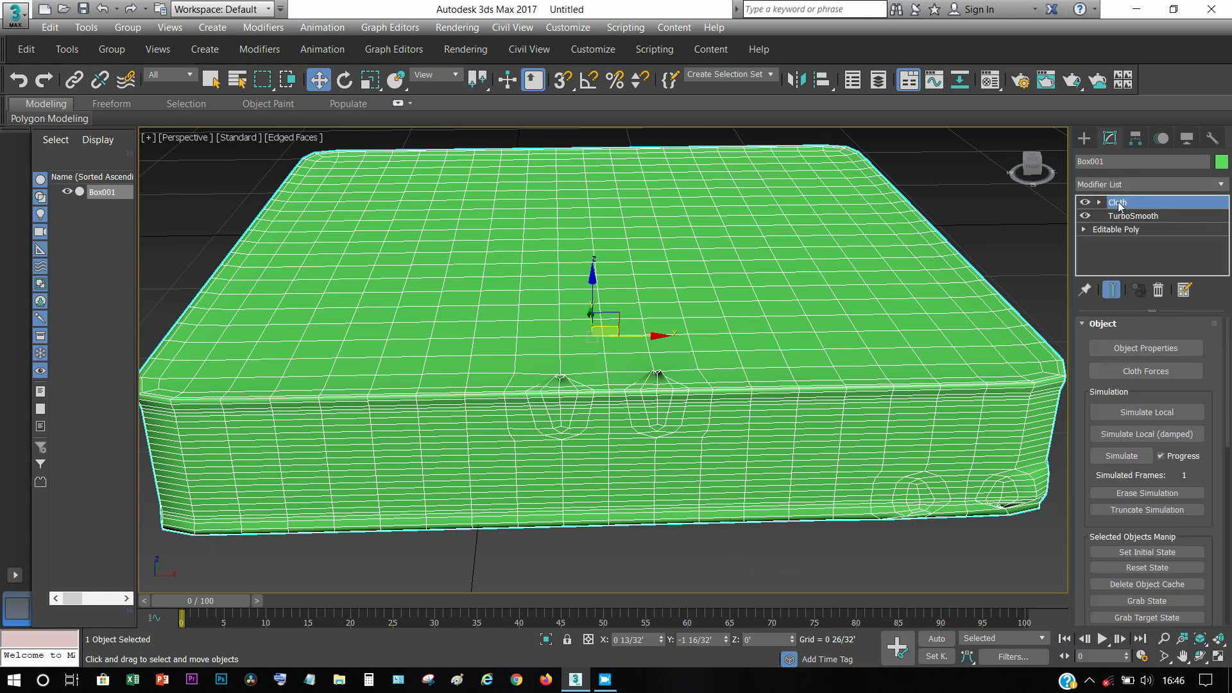
click(1163, 349)
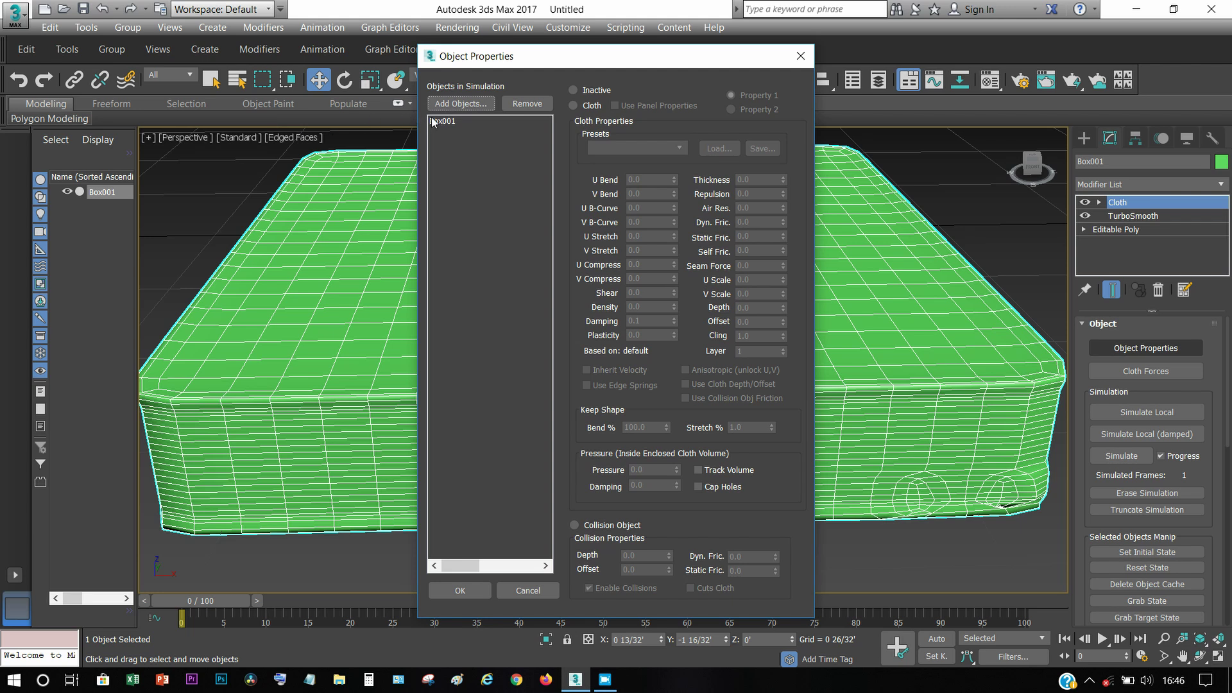
click(441, 121)
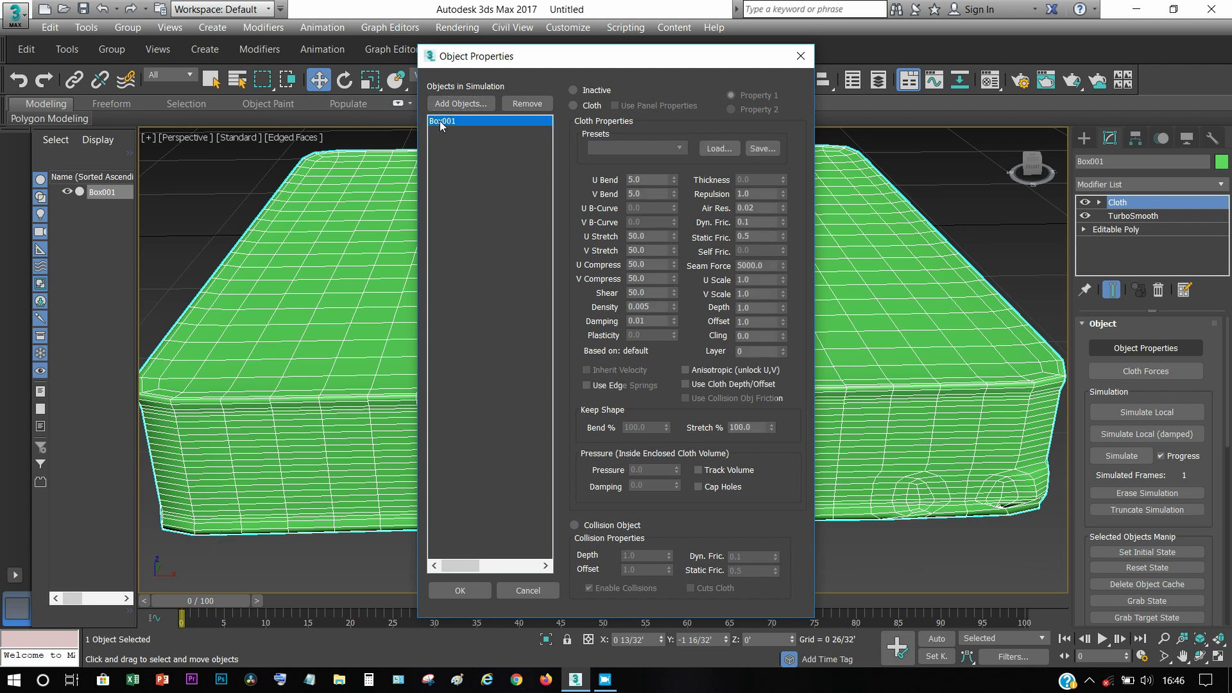
click(572, 105)
click(646, 148)
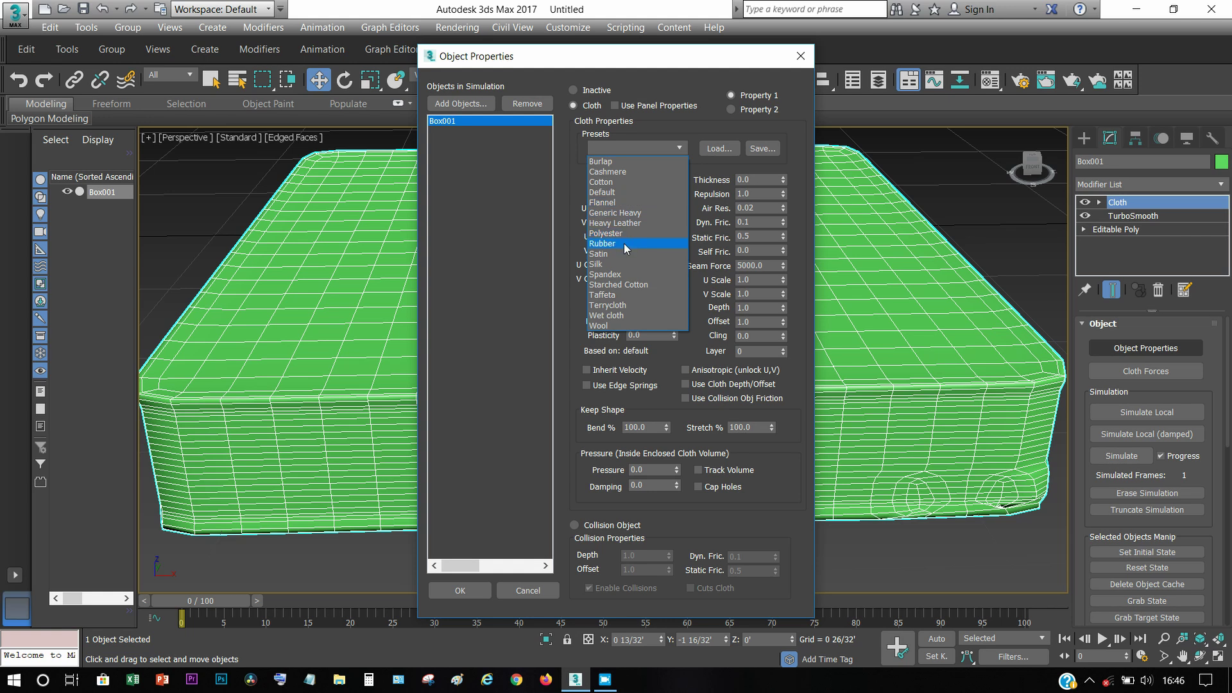
click(609, 182)
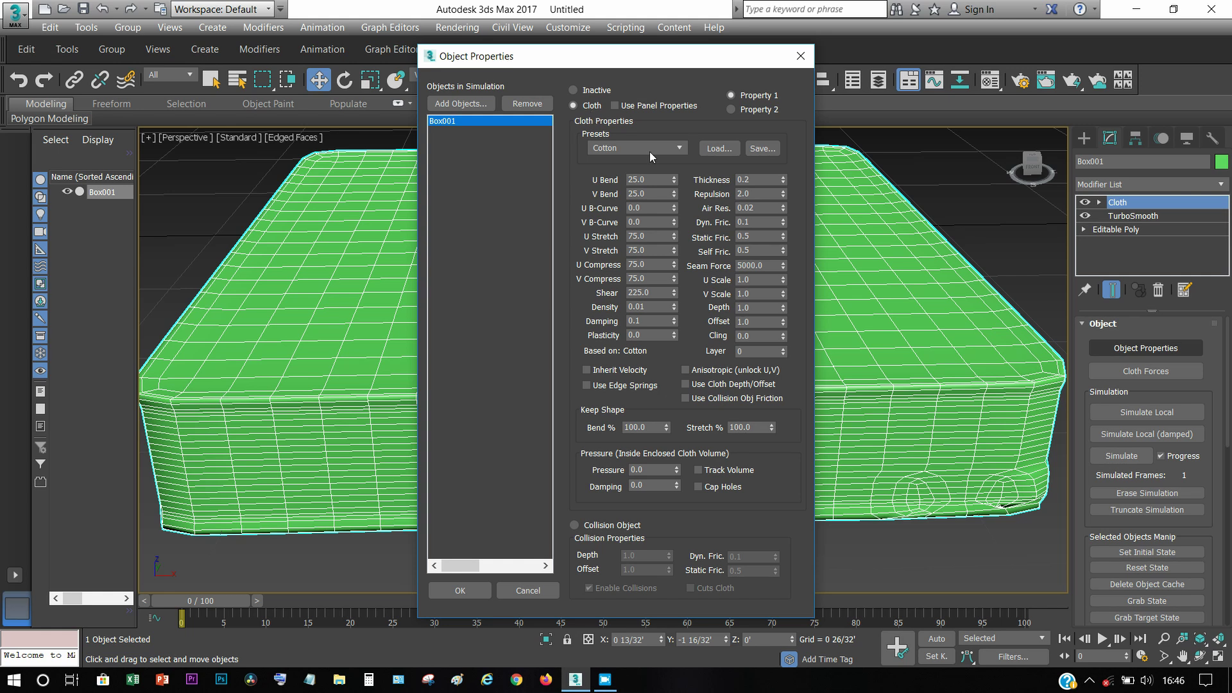
Confirm the cloth properties, then run and stop a local cloth simulation.
click(465, 594)
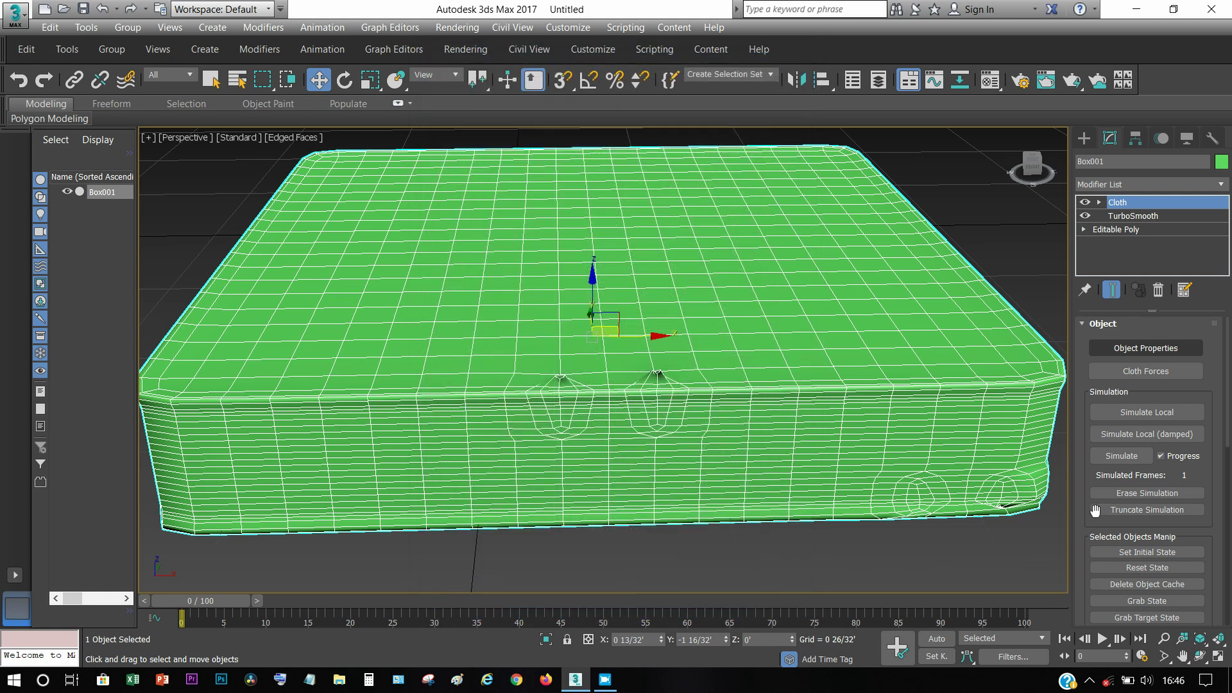
drag(1230, 405, 1224, 455)
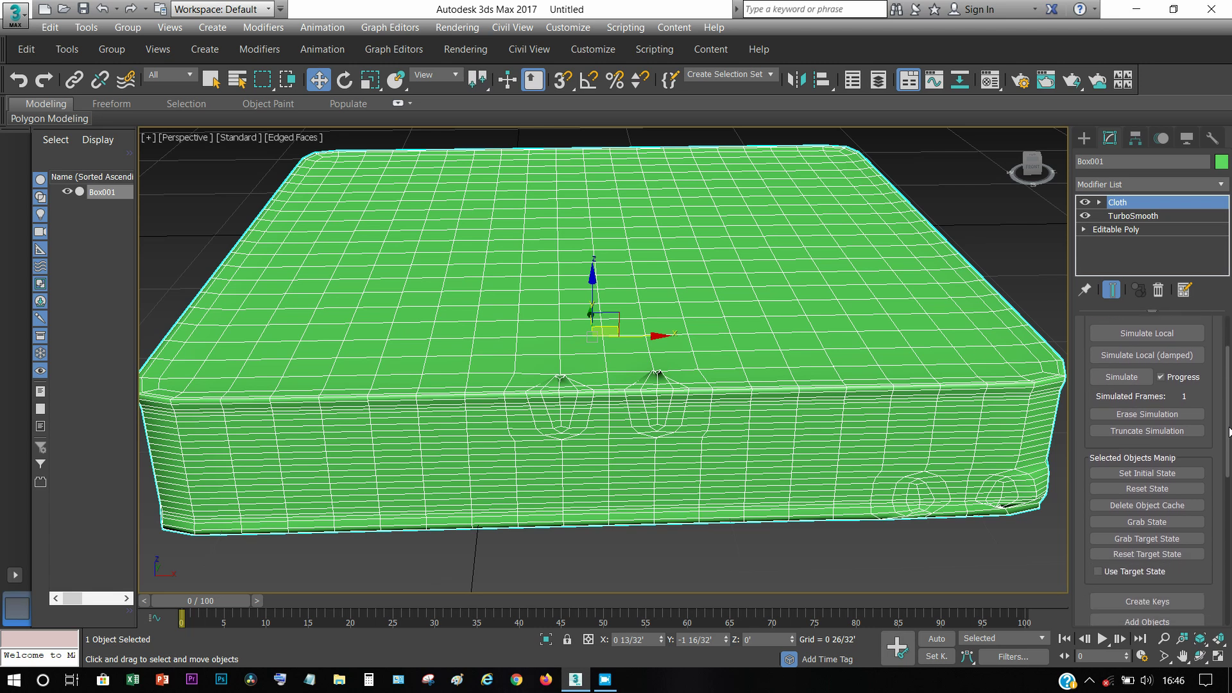
scroll(1224, 455, up, 5)
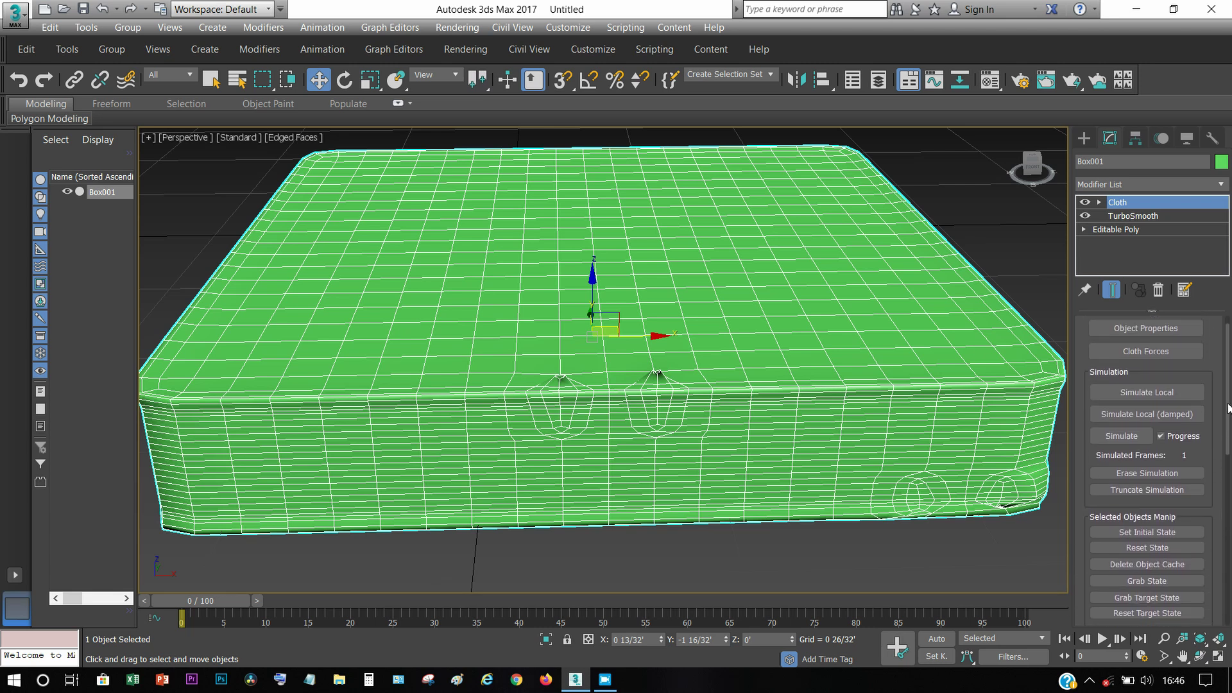
scroll(649, 403, down, 3)
scroll(649, 402, up, 2)
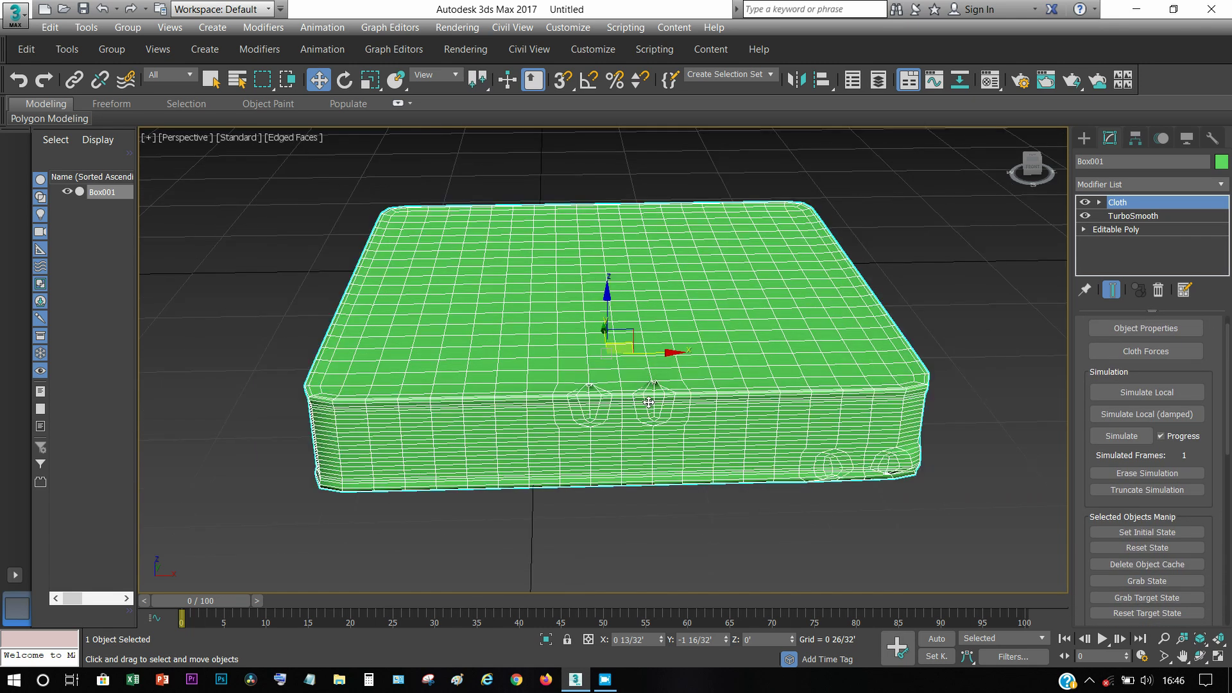
click(1146, 394)
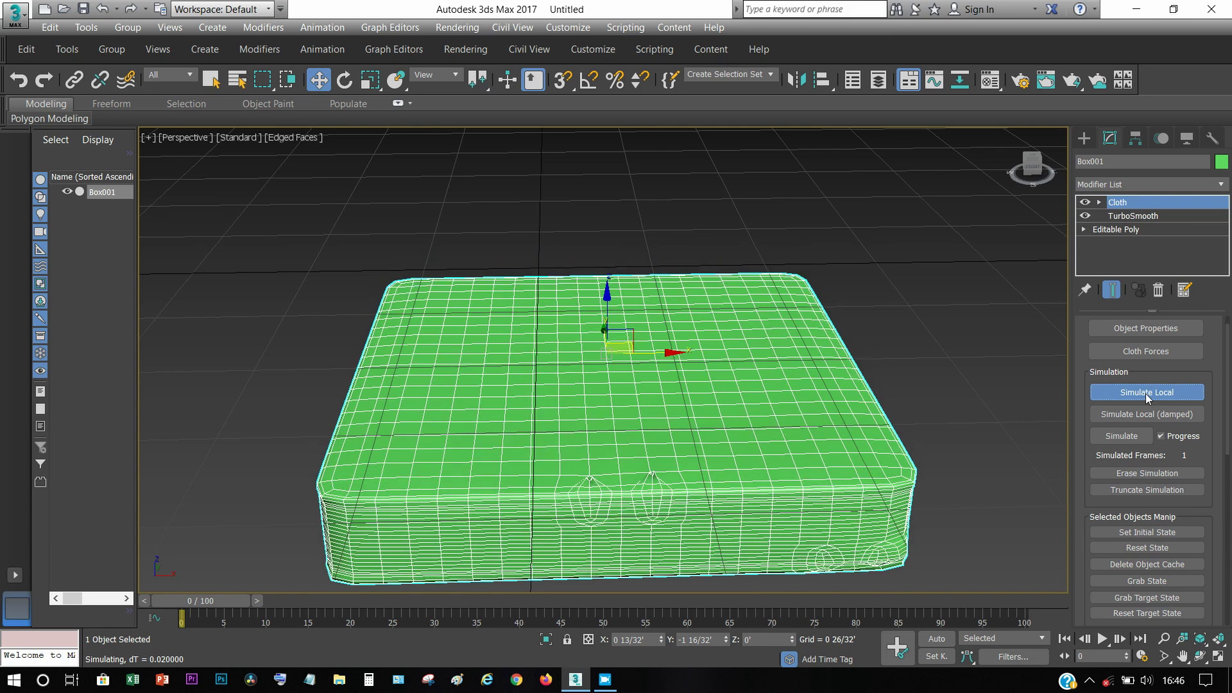
click(1146, 395)
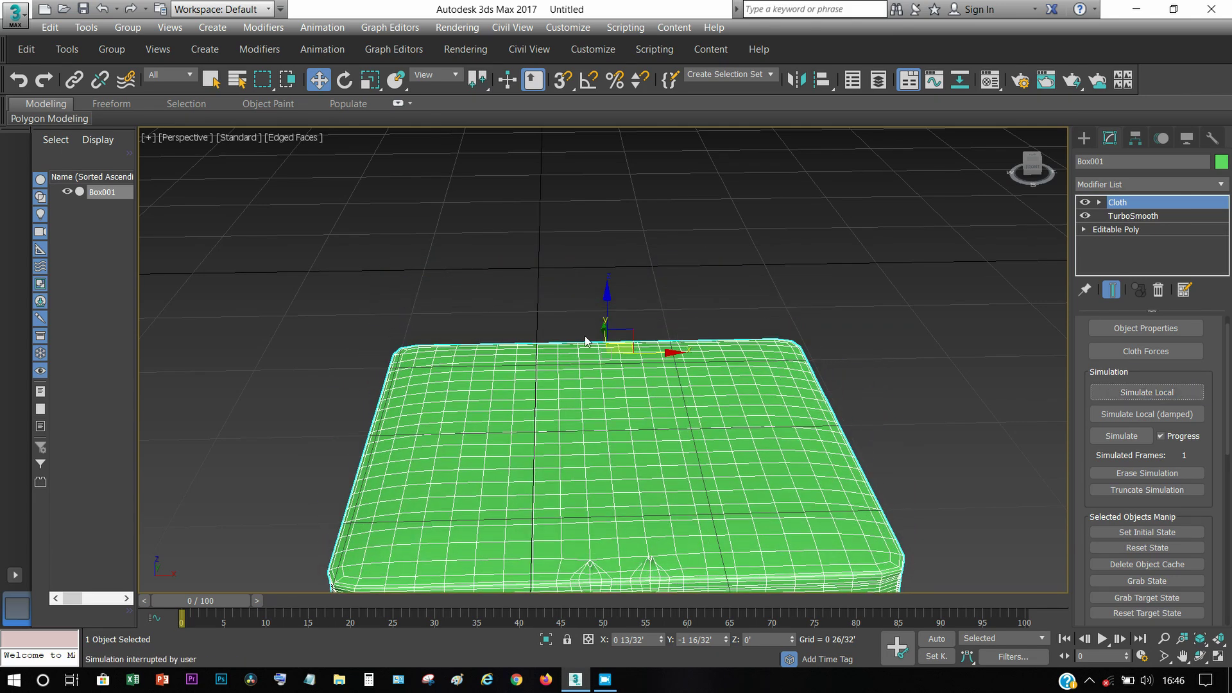
Lift Box001 higher along Z and check Cloth Object Properties without changes.
mouse_move(607, 313)
mouse_down()
mouse_move(599, 156)
mouse_move(629, 56)
mouse_up()
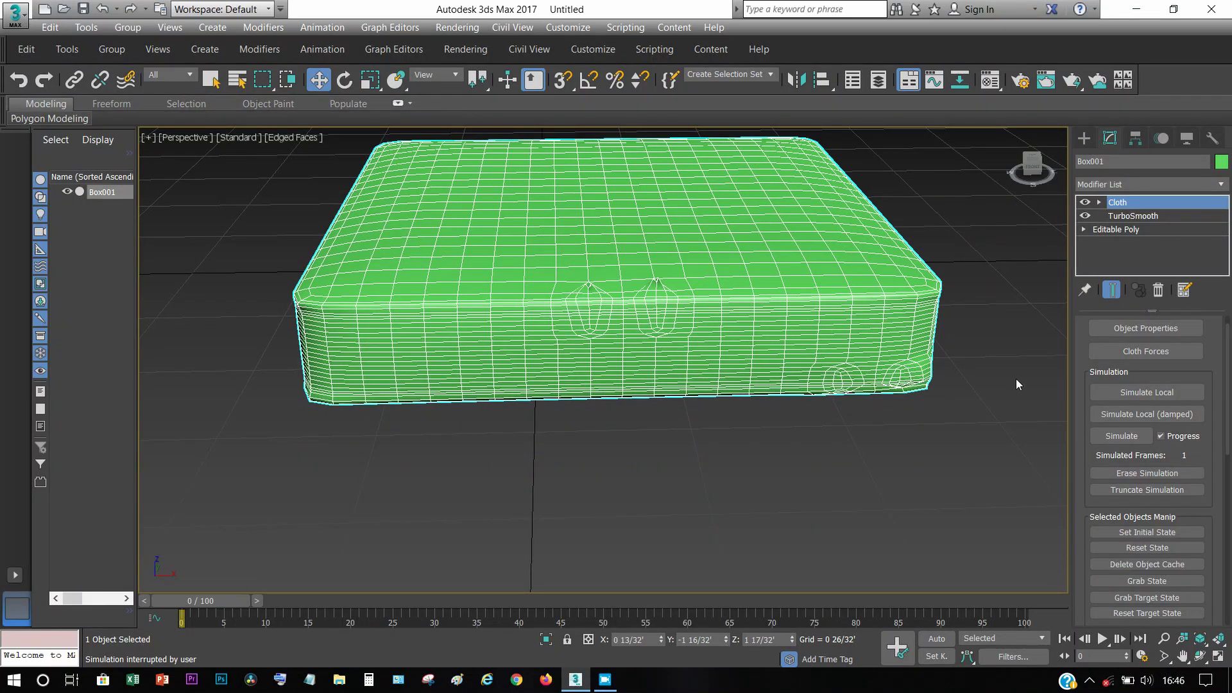
click(1140, 331)
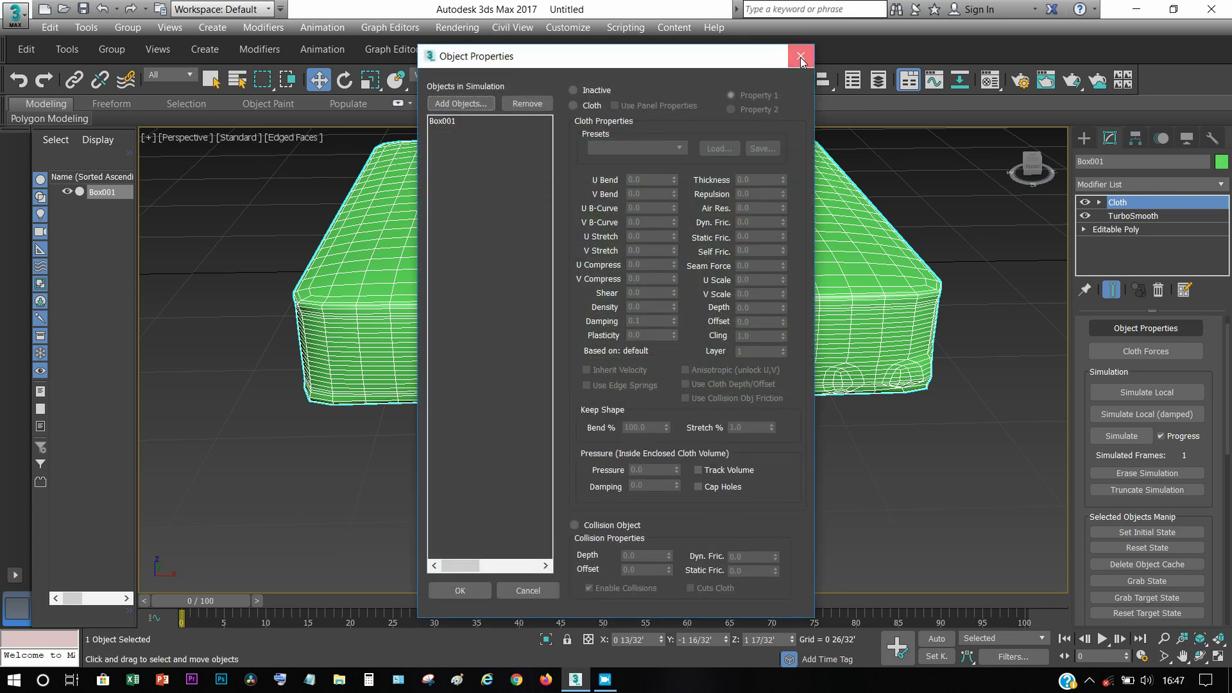
click(800, 55)
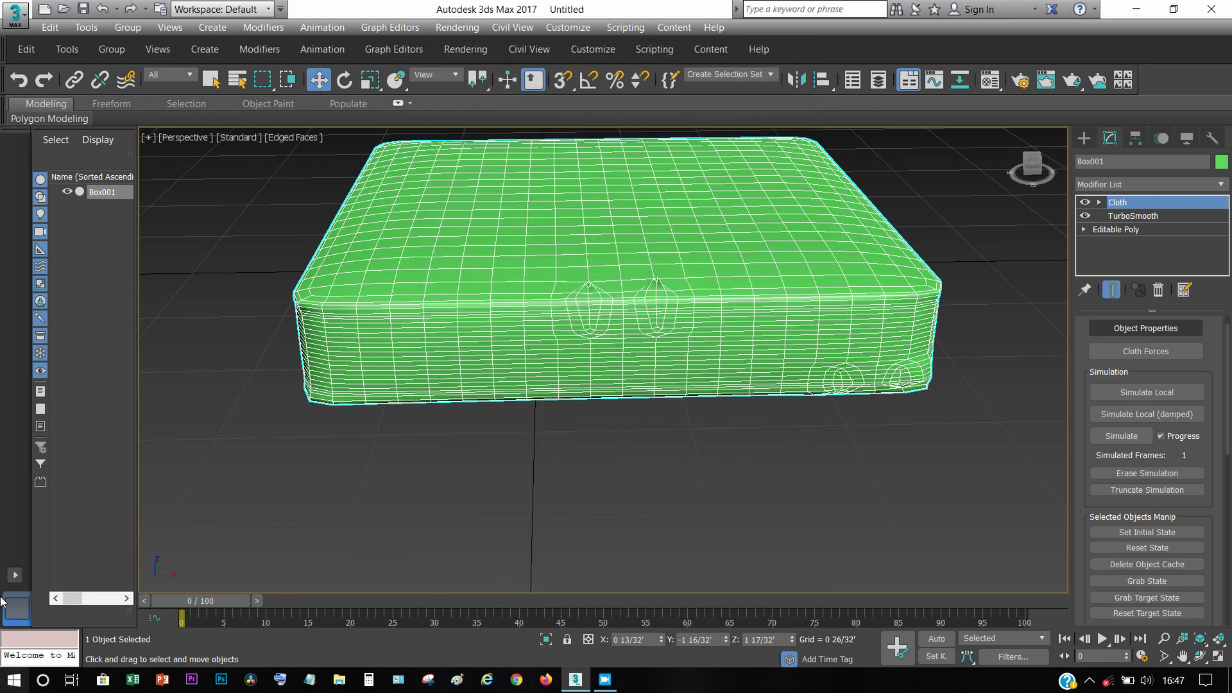
Run and stop the local cloth simulation twice, zooming and panning to check the cushion.
click(1152, 392)
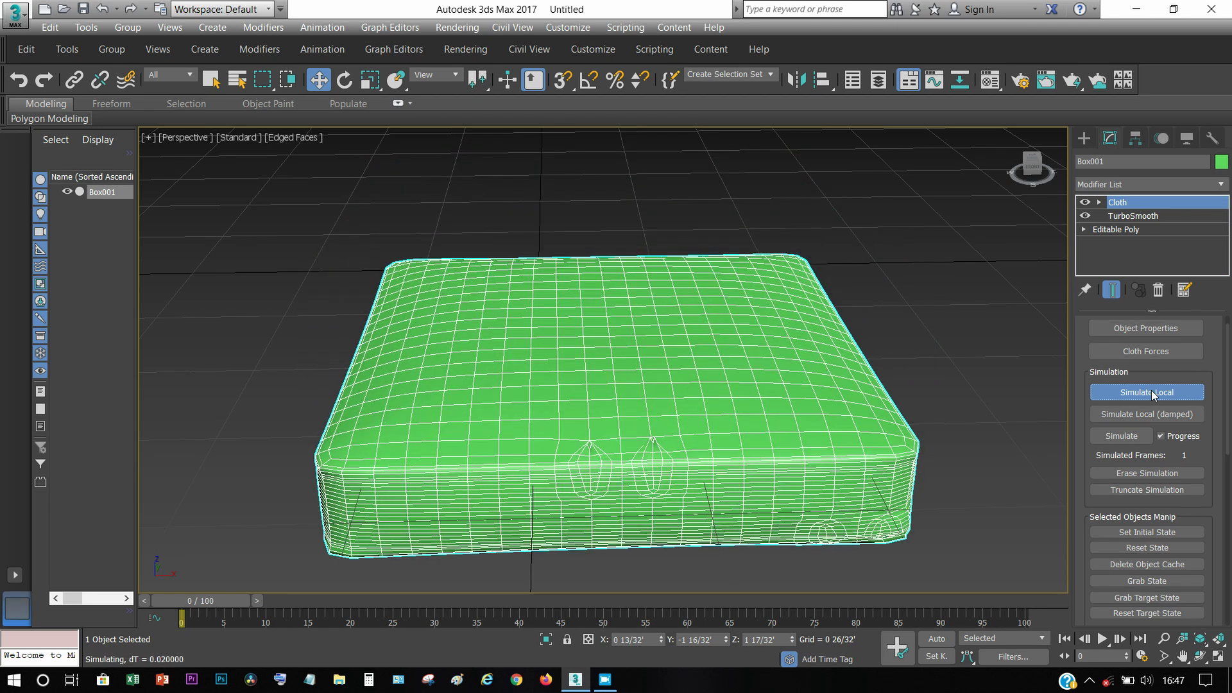
click(1153, 393)
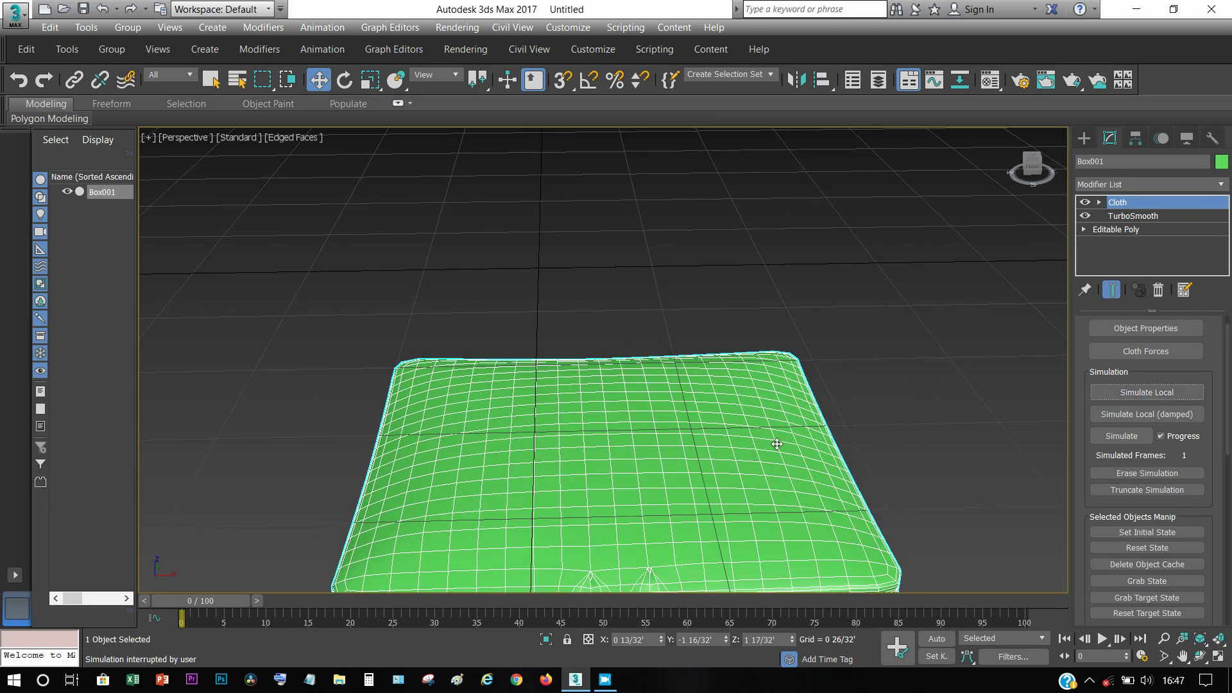
scroll(588, 434, up, 2)
scroll(597, 333, up, 1)
scroll(601, 307, up, 1)
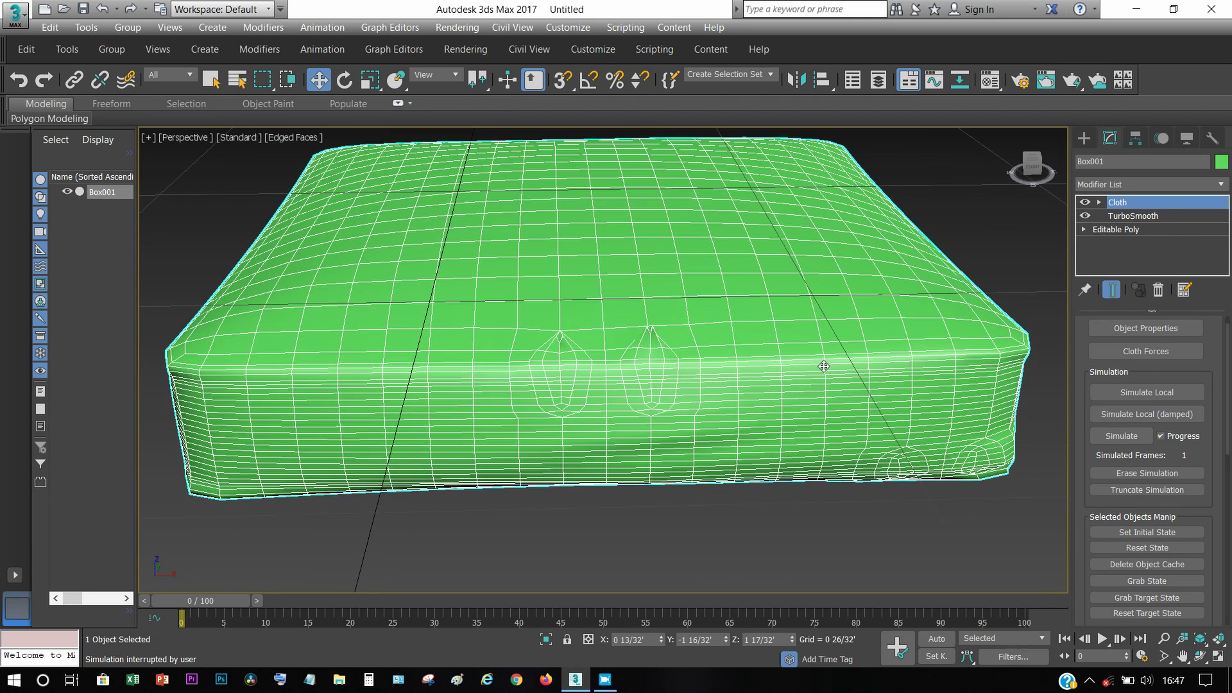
click(1126, 394)
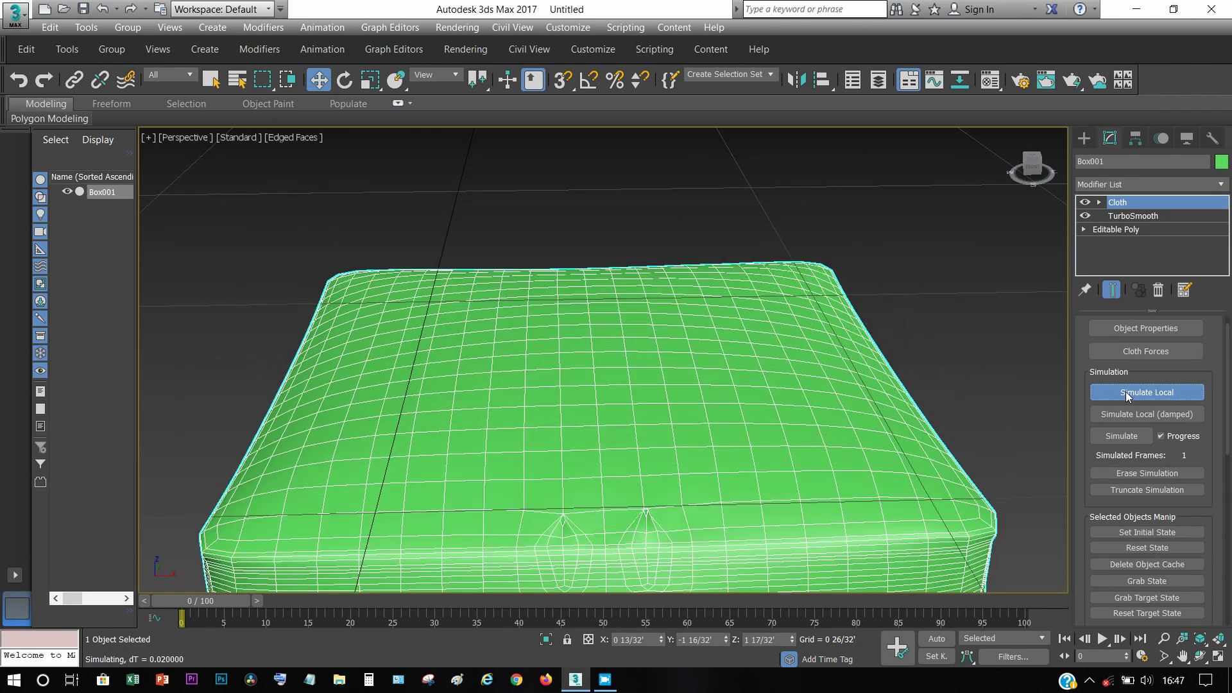
click(1126, 393)
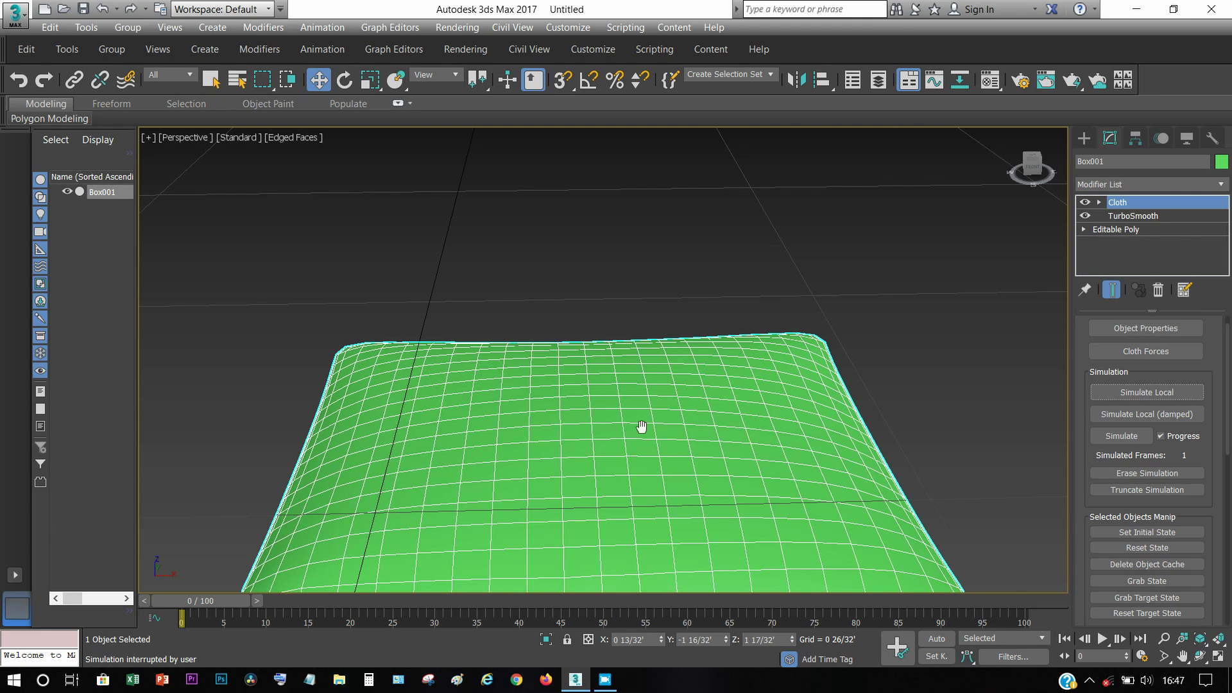
middle_drag(641, 429, 628, 259)
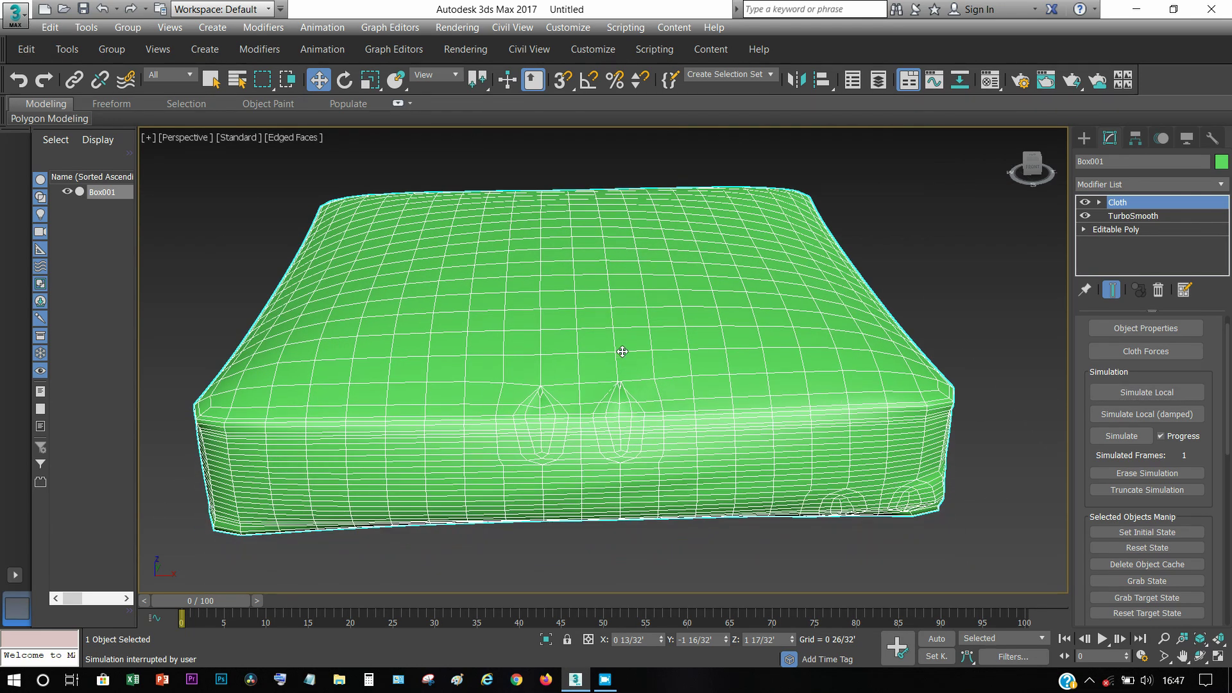
Simulate the cloth further until the cushion puffs up, orbiting to view it from above.
click(1148, 391)
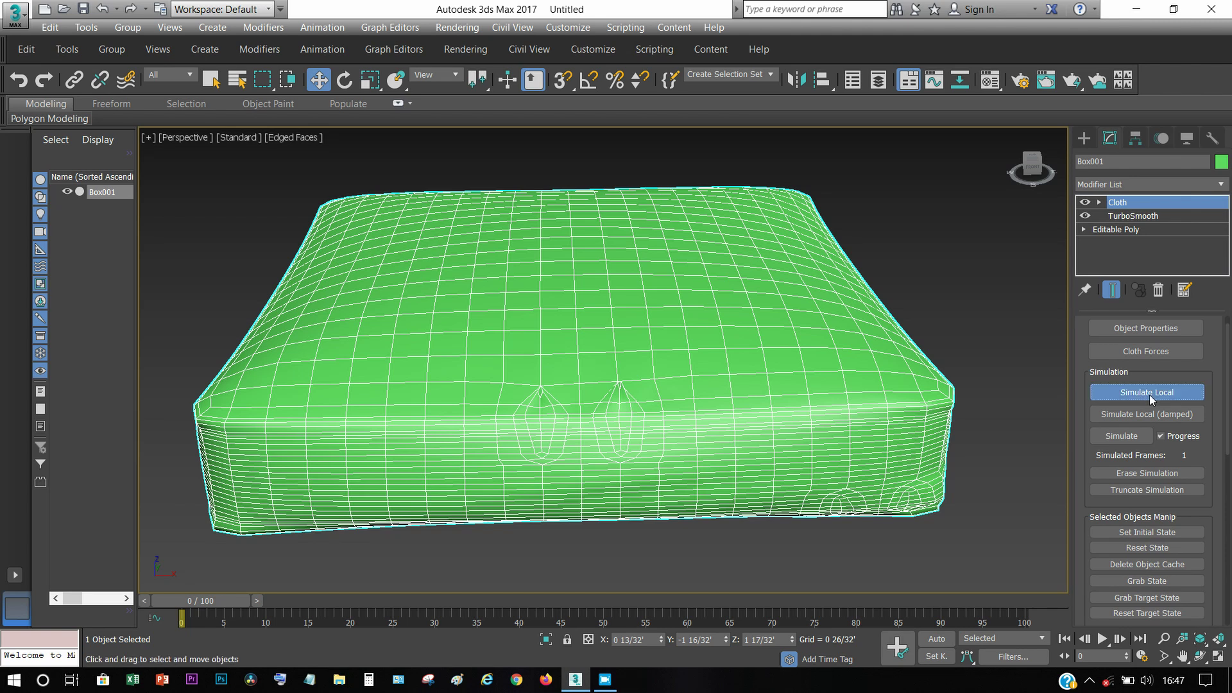
click(1150, 399)
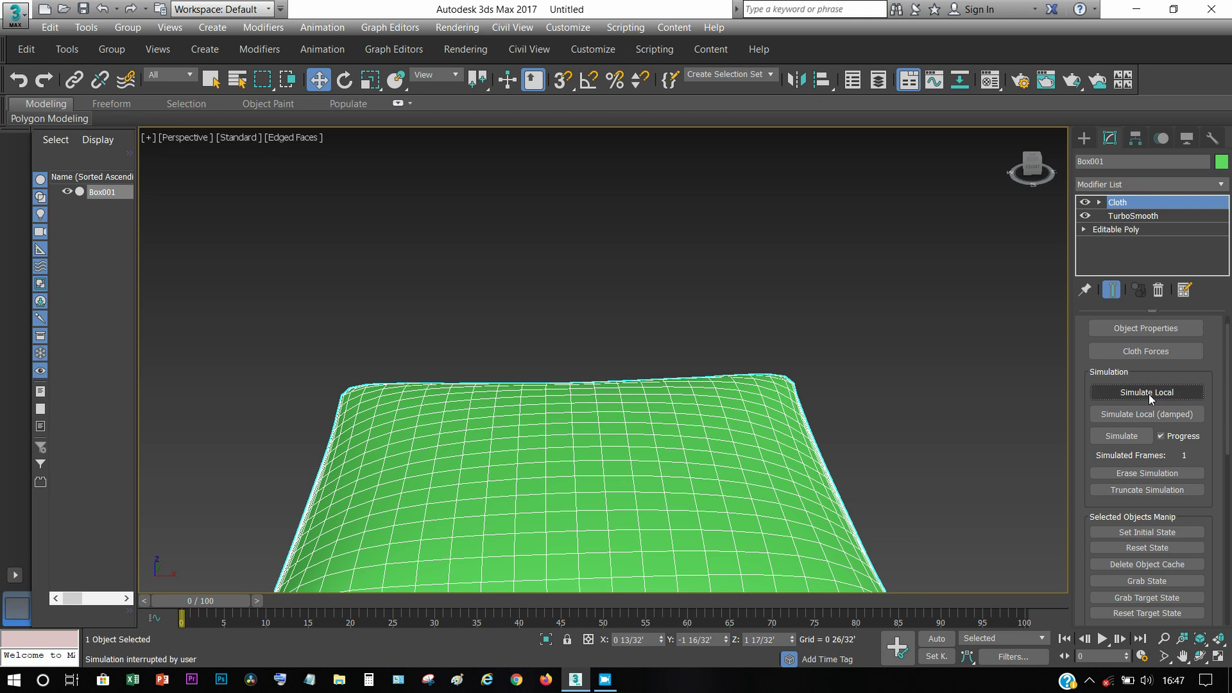
scroll(674, 317, down, 2)
scroll(674, 316, down, 2)
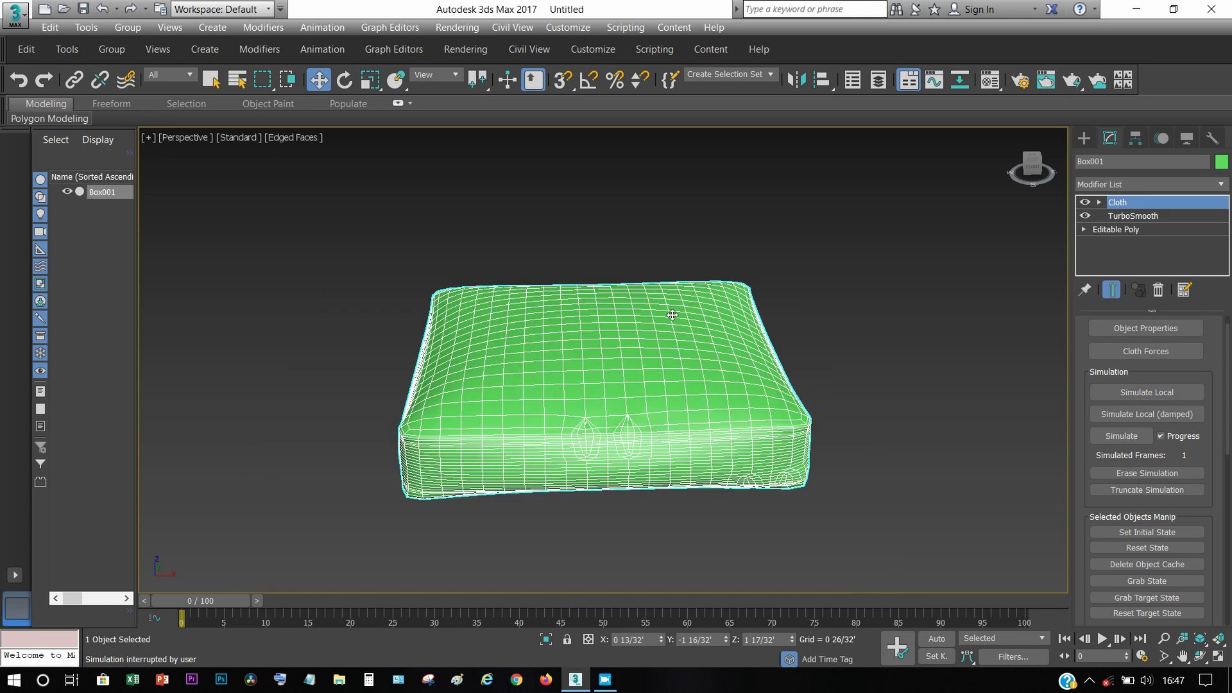
middle_drag(540, 402, 530, 380)
scroll(530, 380, up, 2)
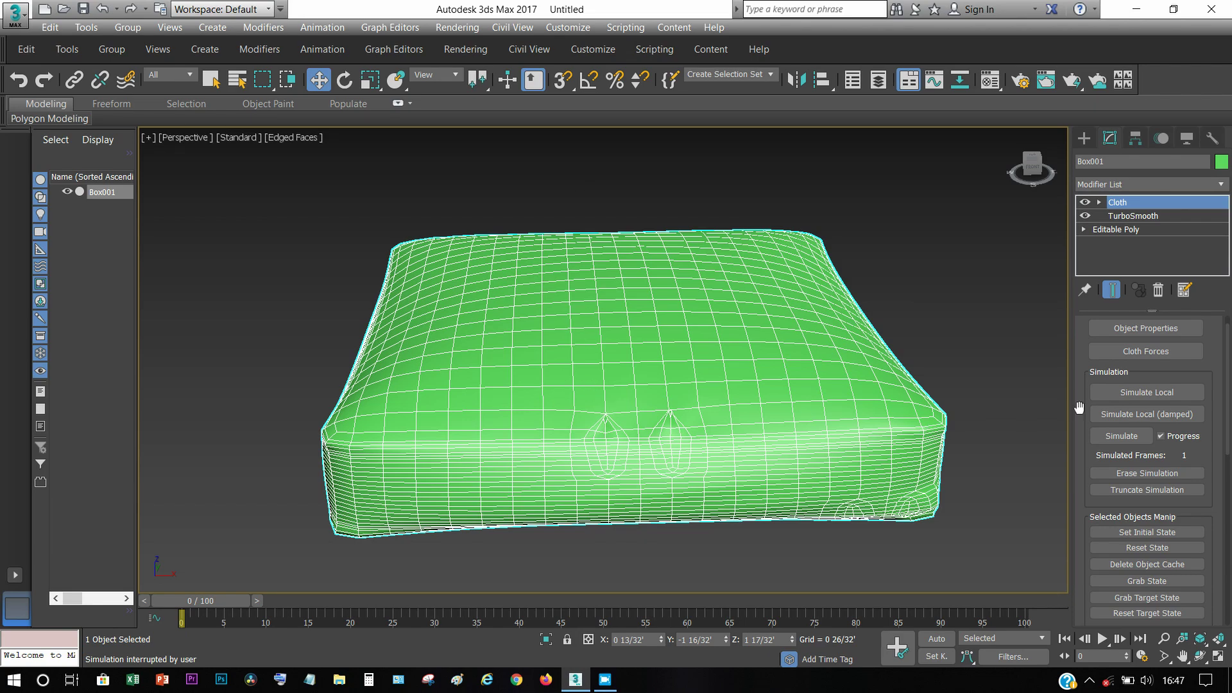
click(1140, 398)
mouse_move(572, 387)
alt+middle_down()
mouse_move(789, 387)
mouse_move(819, 421)
mouse_move(867, 363)
mouse_move(875, 310)
mouse_move(907, 391)
mouse_move(682, 501)
mouse_move(715, 464)
mouse_move(655, 459)
alt+middle_up()
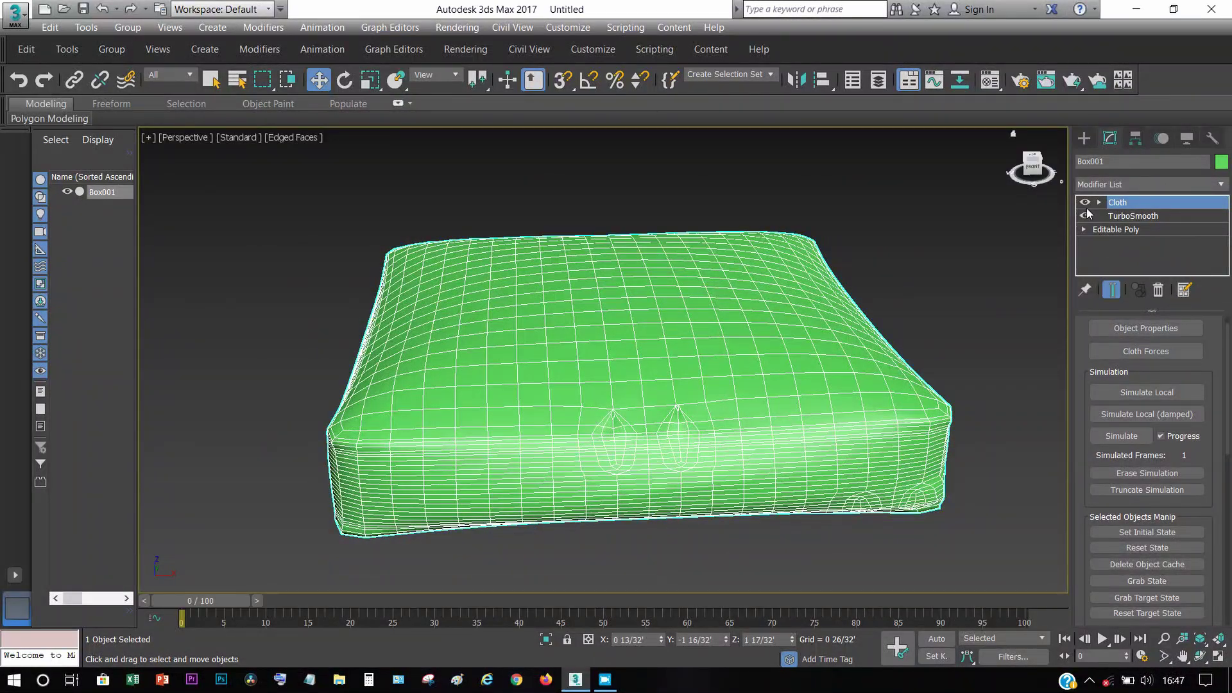
click(1084, 138)
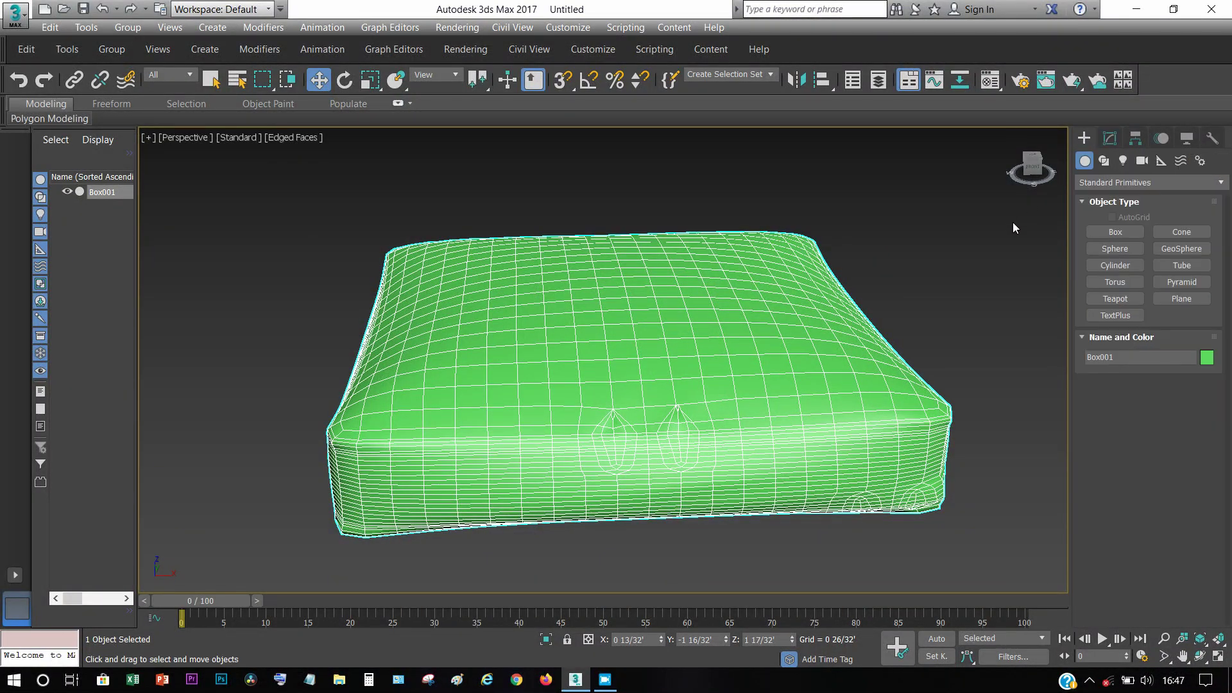
Centre Box001's pivot on the cushion using Affect Pivot Only and Center to Object.
click(931, 256)
scroll(578, 404, down, 3)
scroll(556, 404, down, 1)
scroll(557, 404, down, 3)
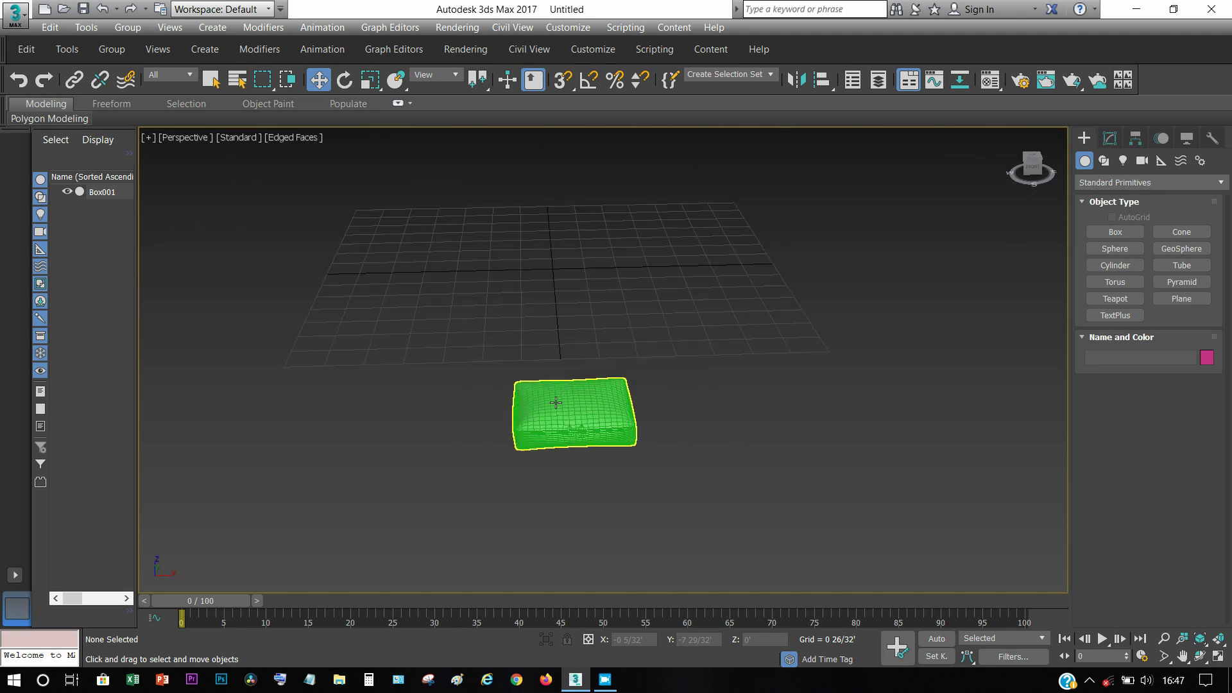
click(556, 403)
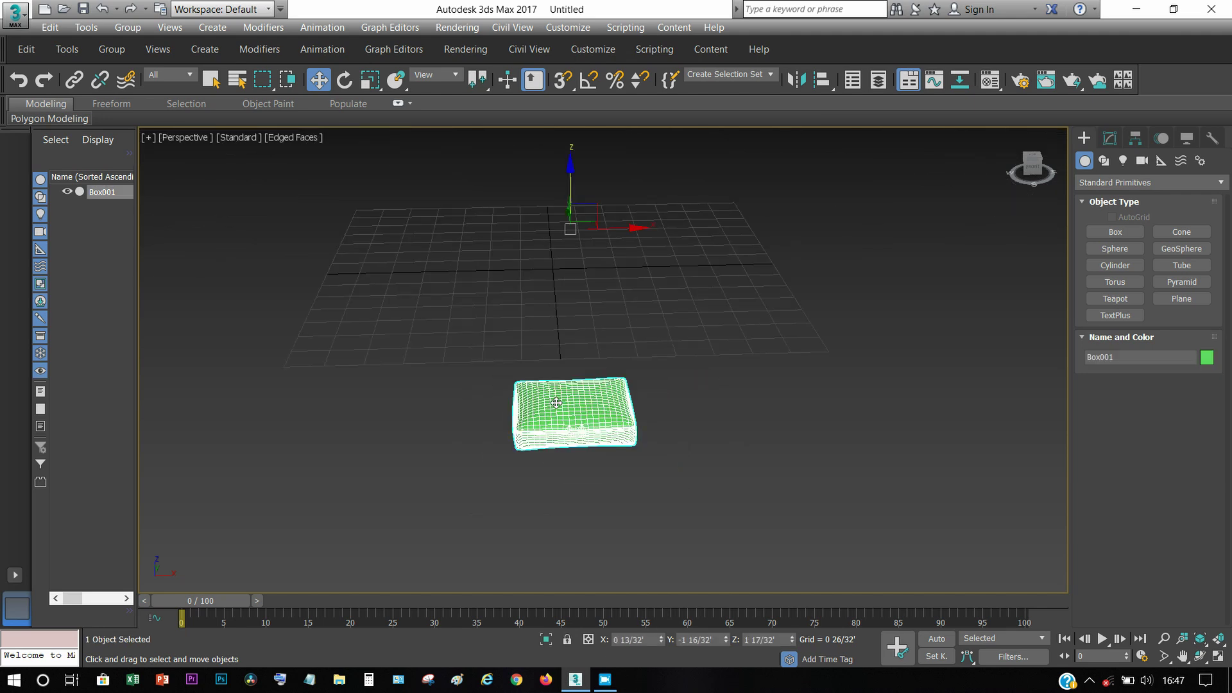
click(1138, 139)
click(1140, 243)
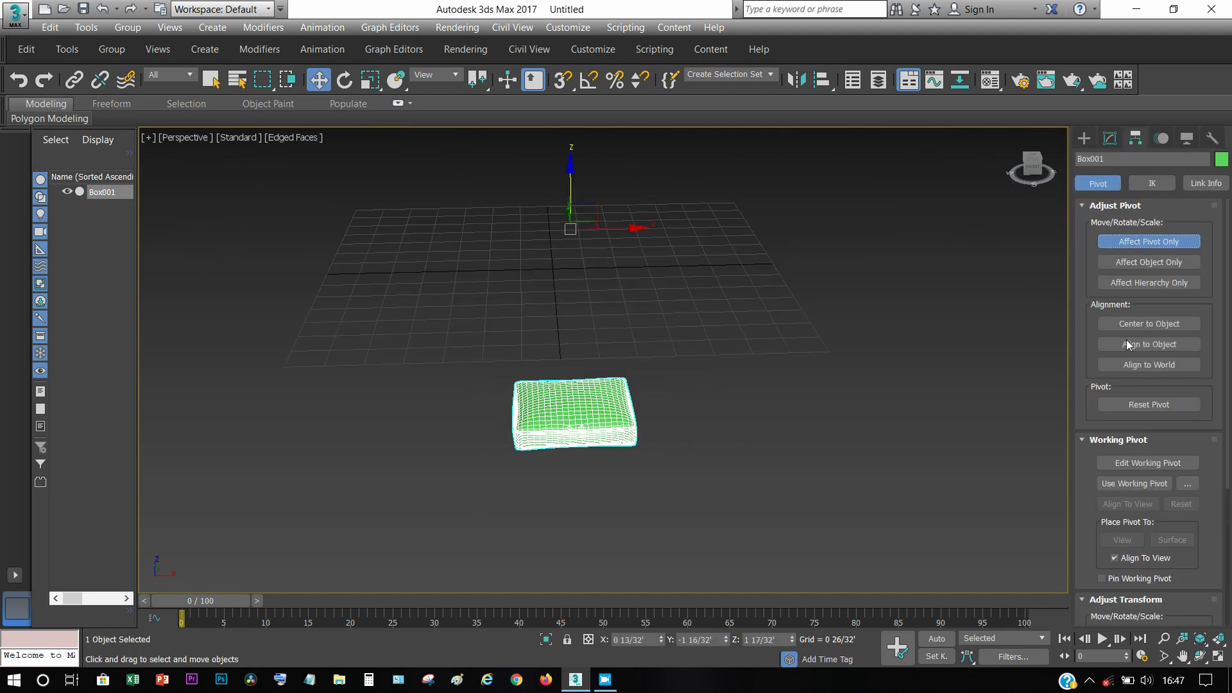
click(1129, 326)
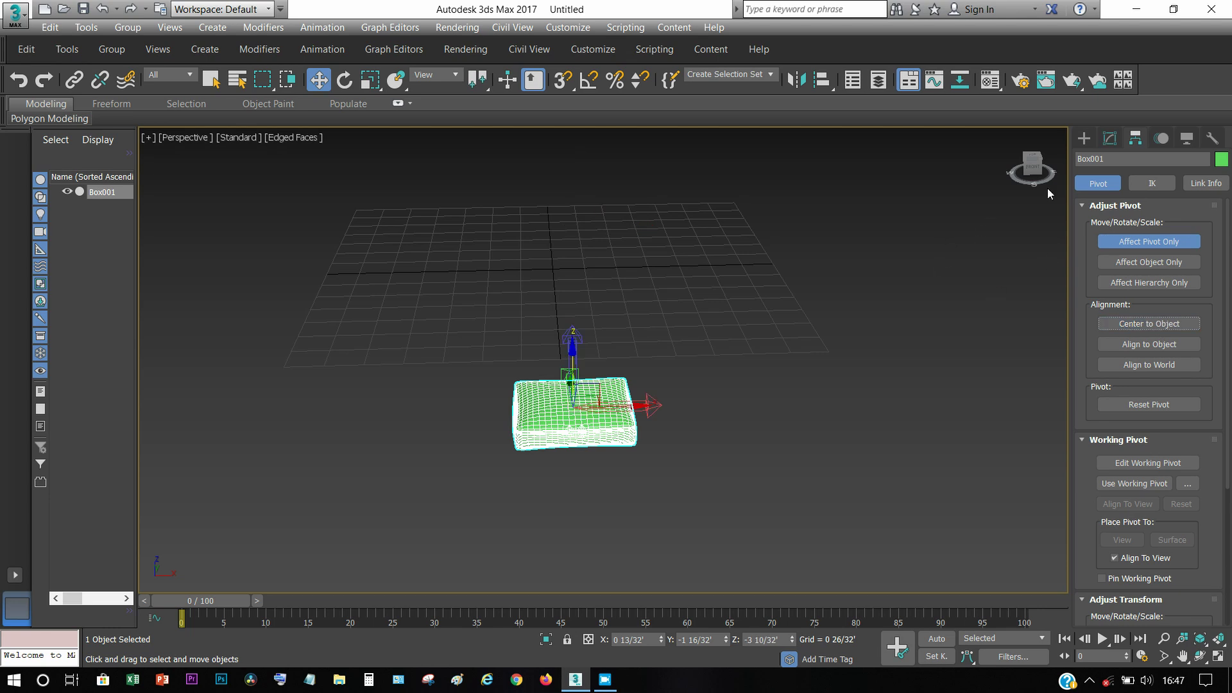
Exit pivot editing and reselect the cushion, zooming in on it.
click(1085, 139)
click(898, 285)
scroll(576, 421, up, 3)
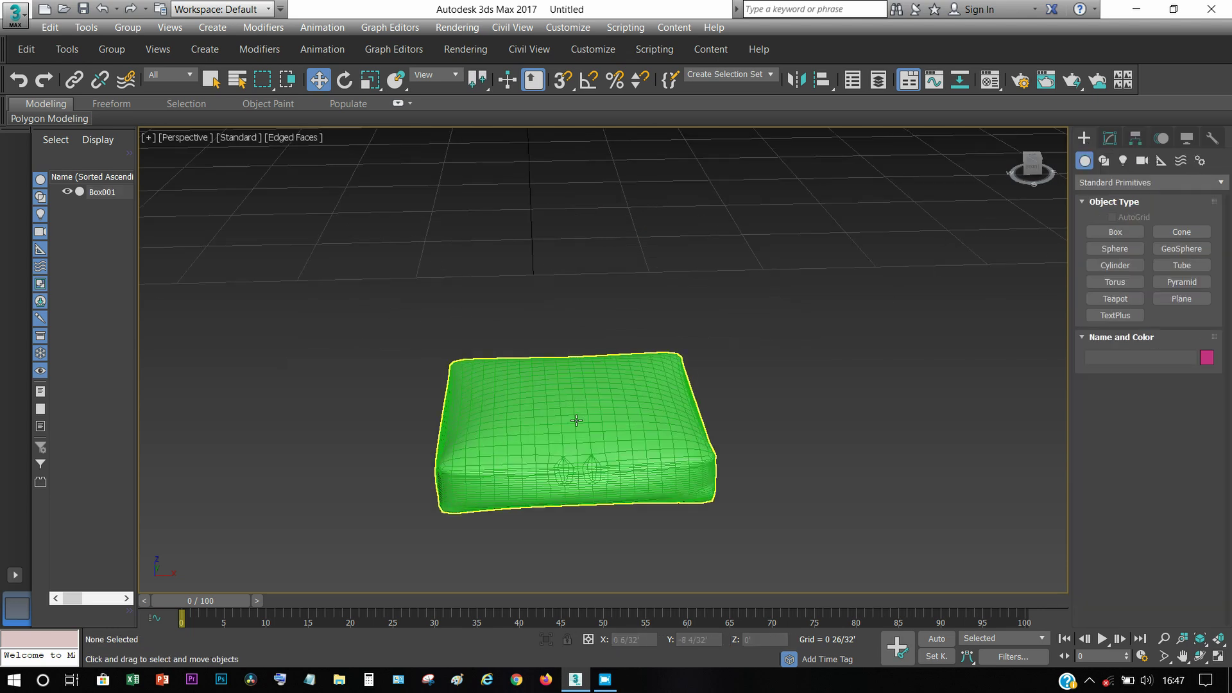
click(577, 420)
scroll(546, 417, up, 4)
middle_drag(528, 399, 532, 417)
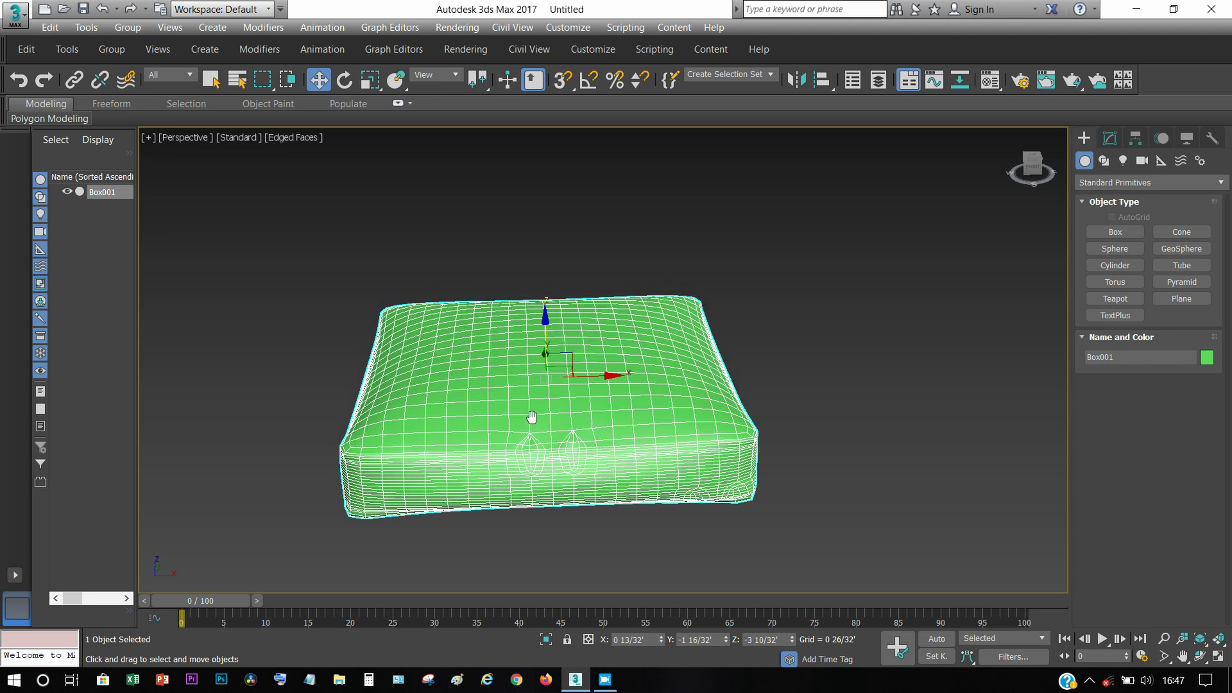
scroll(543, 444, up, 2)
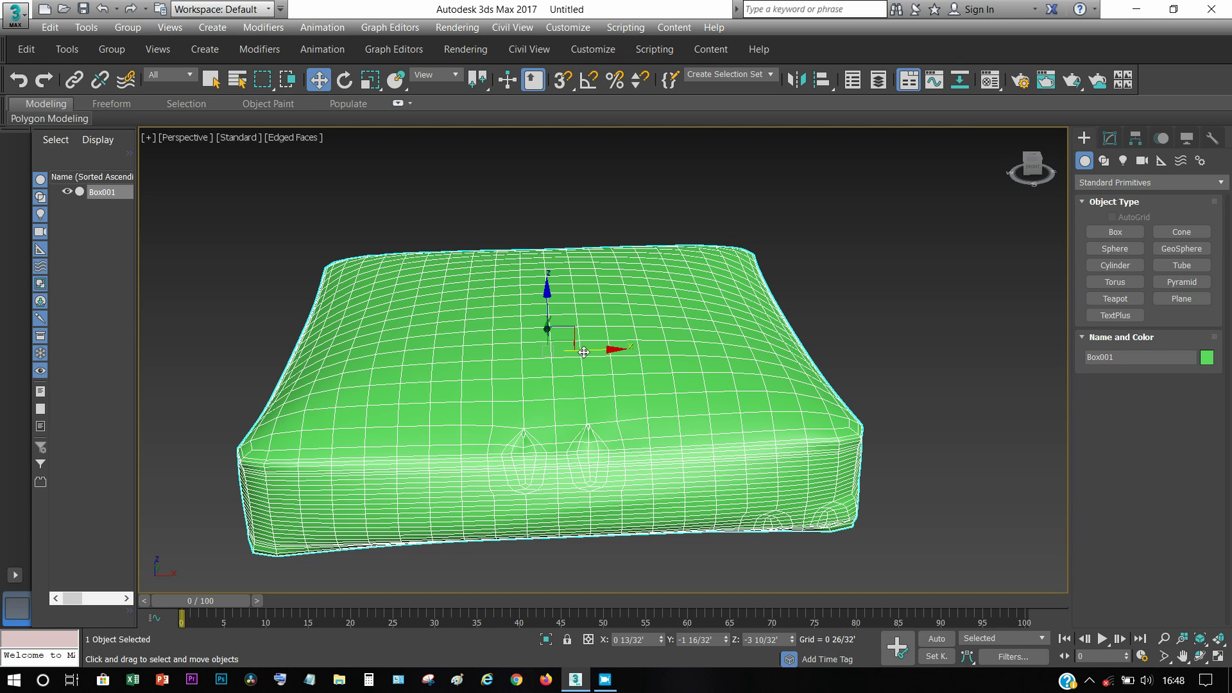
Shift-drag an instanced copy of the cushion off to the right.
shift+drag(584, 351, 1059, 335)
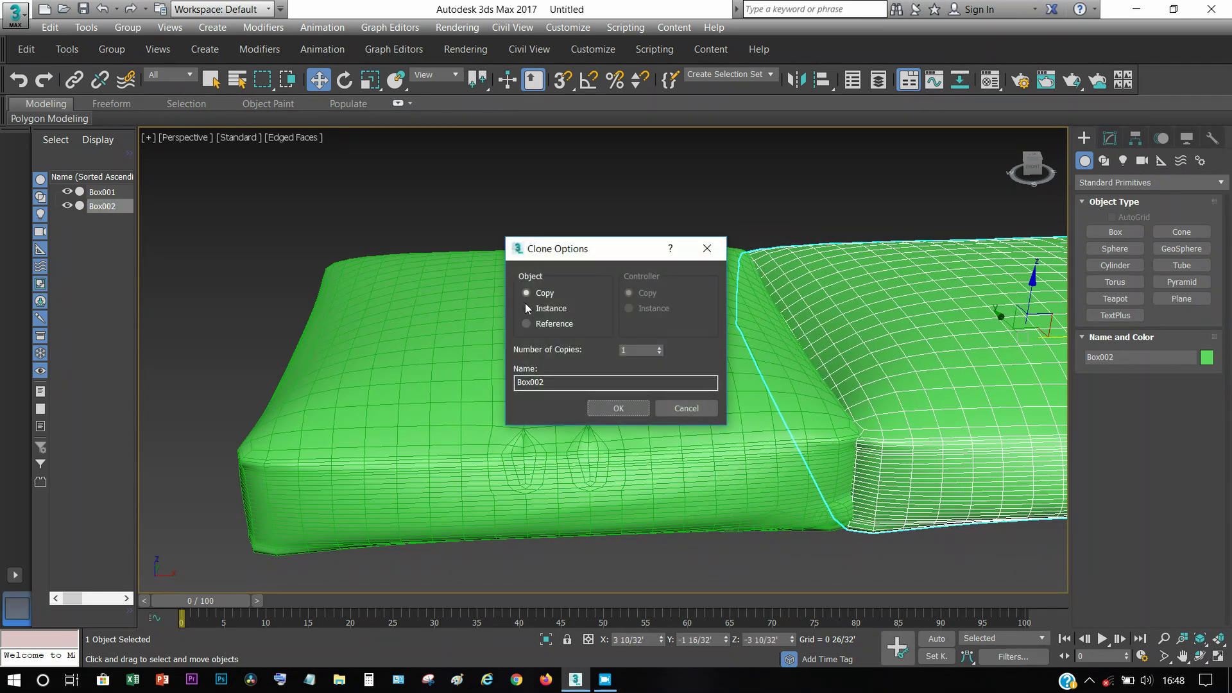
click(530, 309)
click(618, 408)
scroll(478, 407, down, 5)
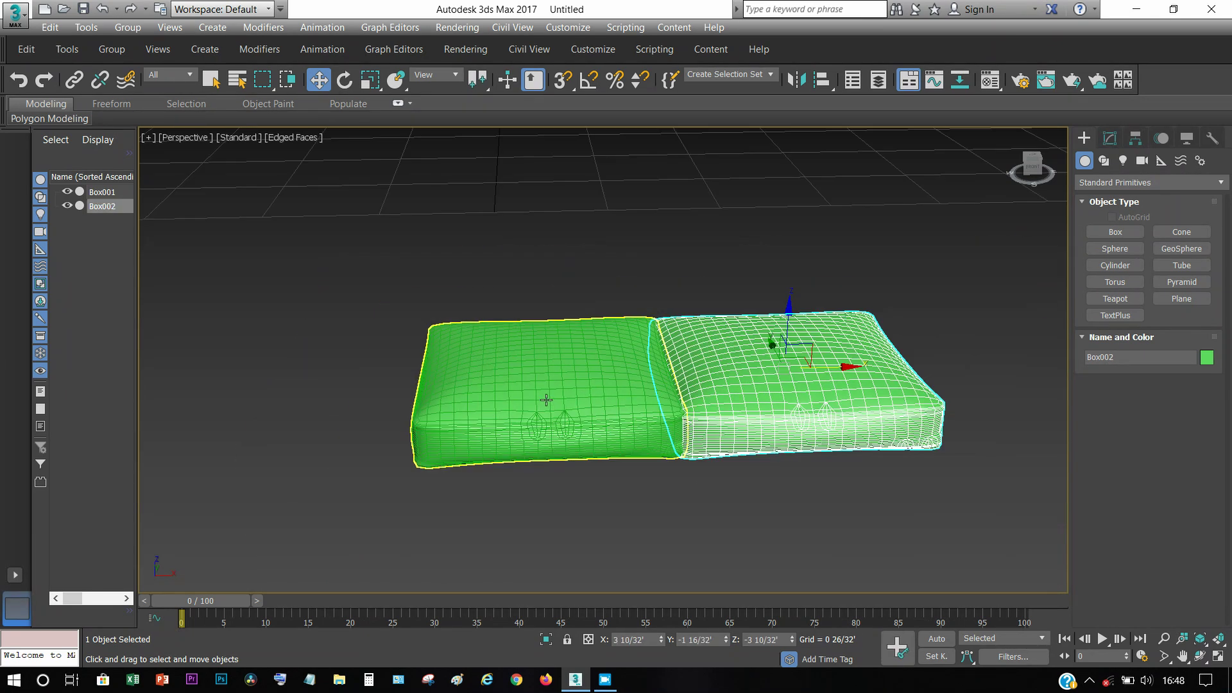
scroll(478, 407, down, 1)
click(924, 374)
scroll(618, 414, up, 3)
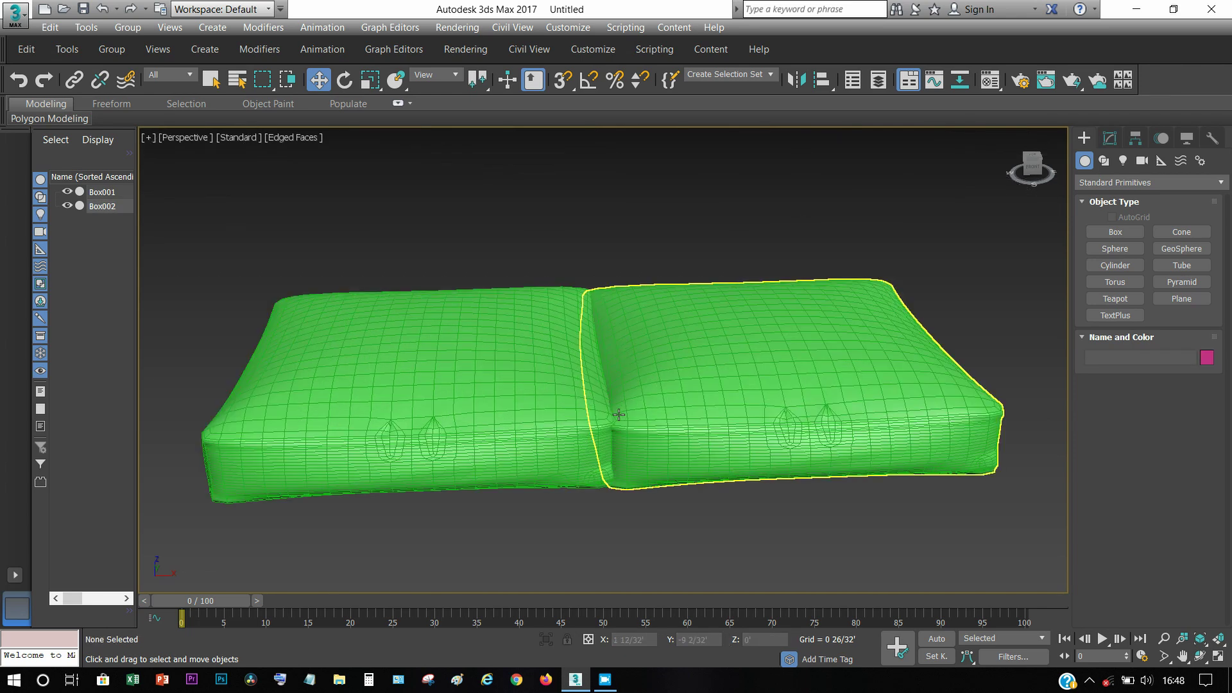
Slide the copied cushion right beside the original seat cushion.
click(655, 412)
click(568, 416)
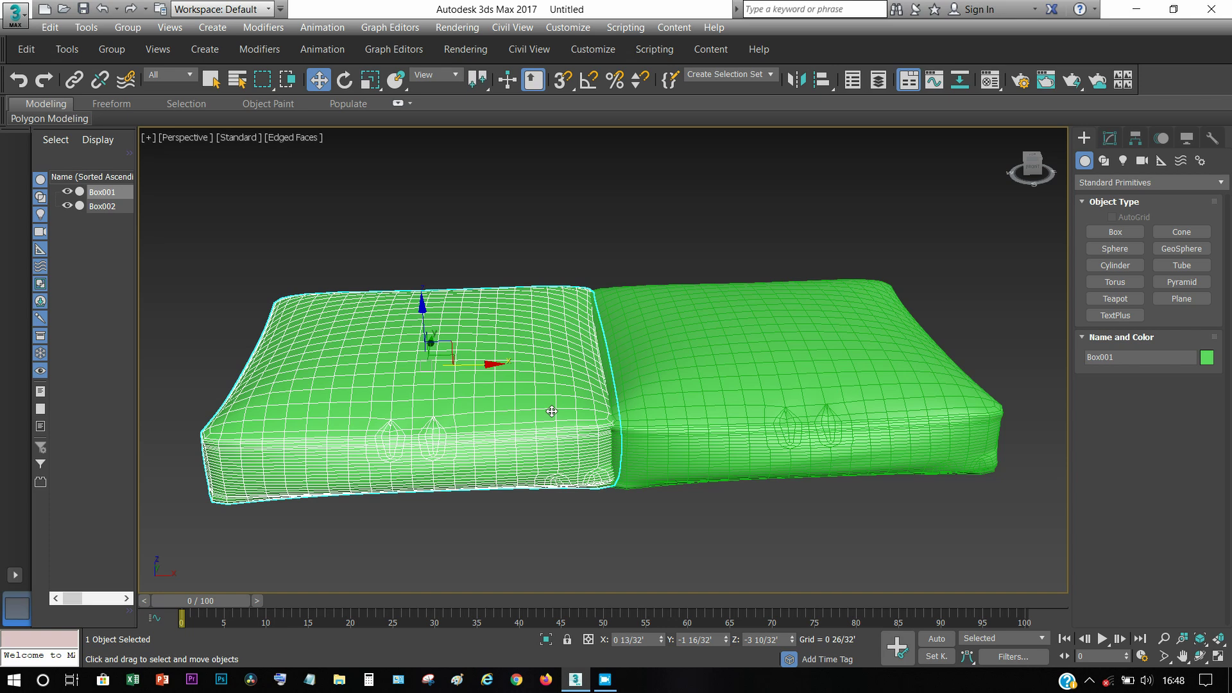
click(664, 411)
drag(834, 354, 836, 354)
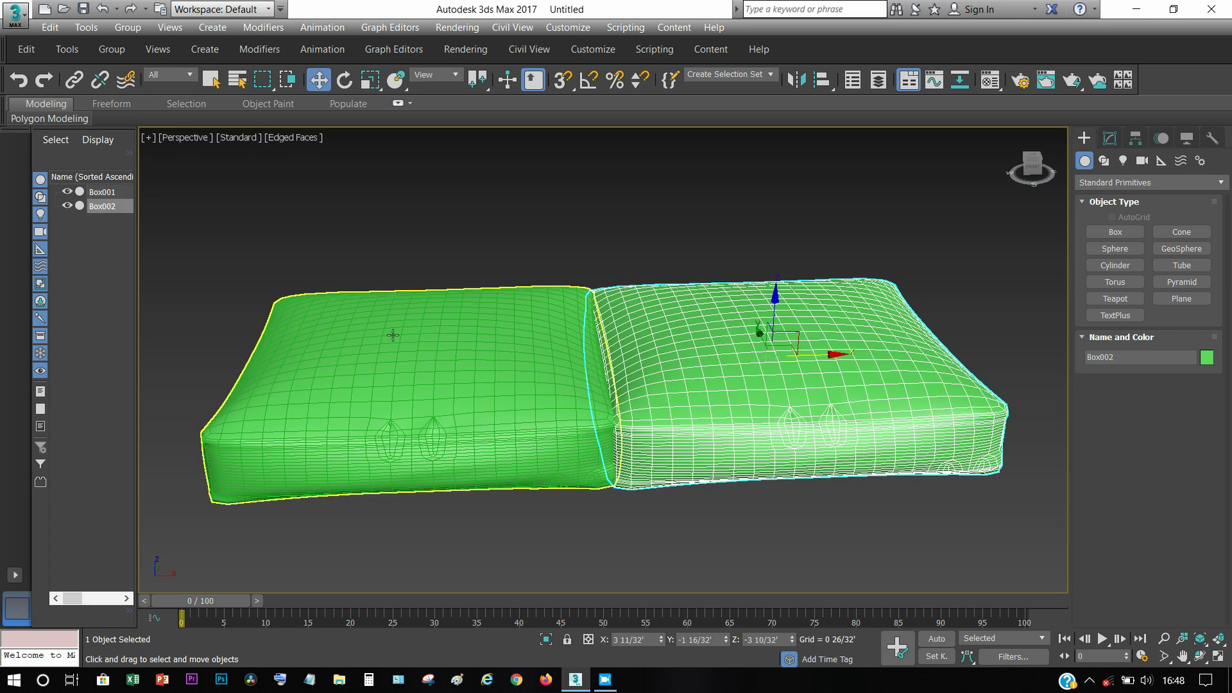
Rotate the copied cushion upright to stand as a back cushion.
alt+middle_drag(512, 375, 387, 258)
click(345, 80)
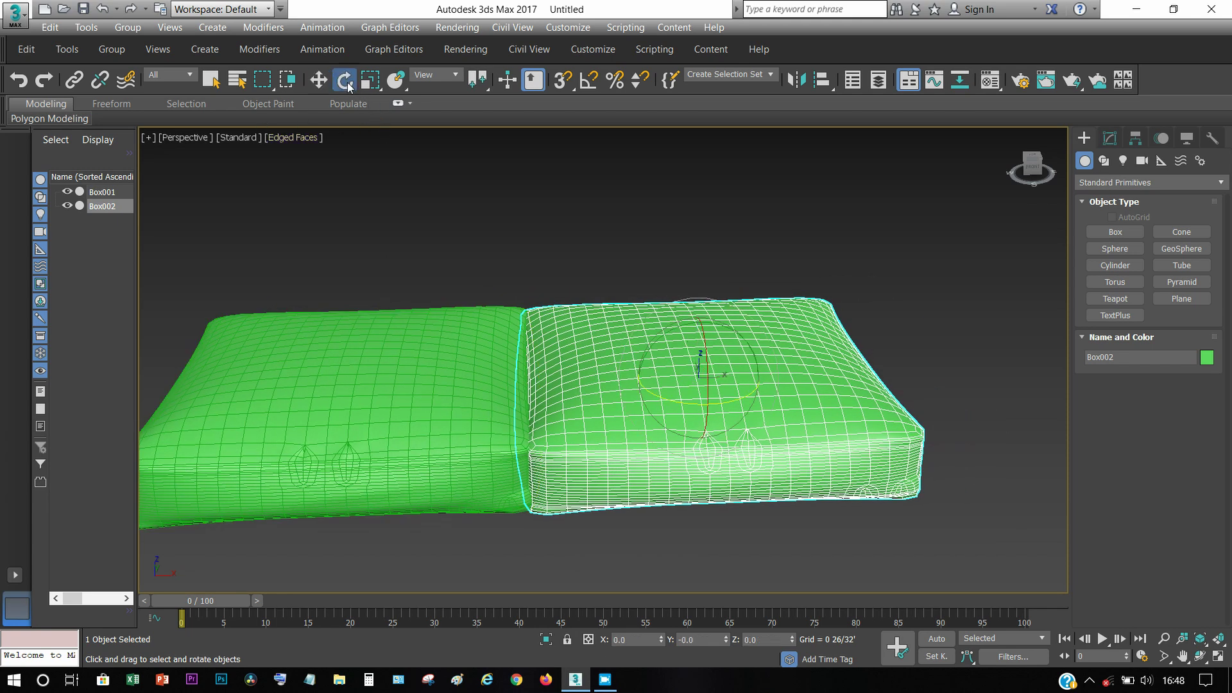
scroll(365, 400, up, 2)
scroll(443, 414, down, 5)
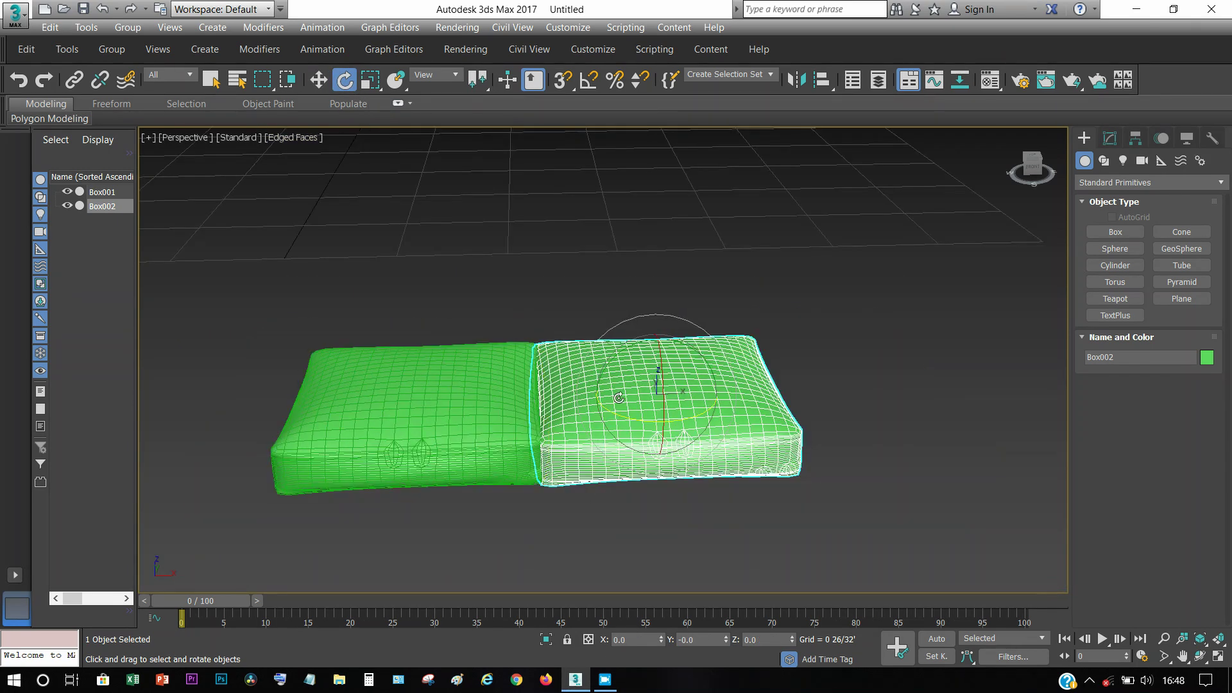
drag(668, 402, 661, 274)
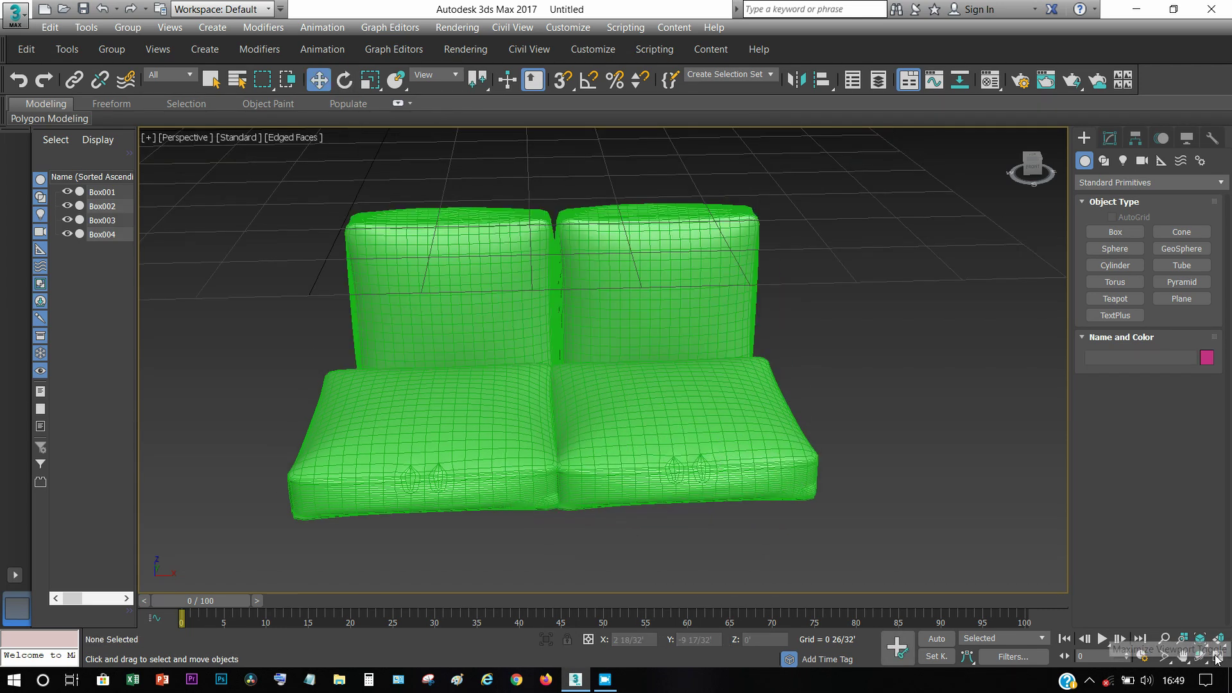
In the four-view layout, raise Box003 and Box004 along Y in the Left view behind the seats.
click(1218, 656)
scroll(392, 233, up, 2)
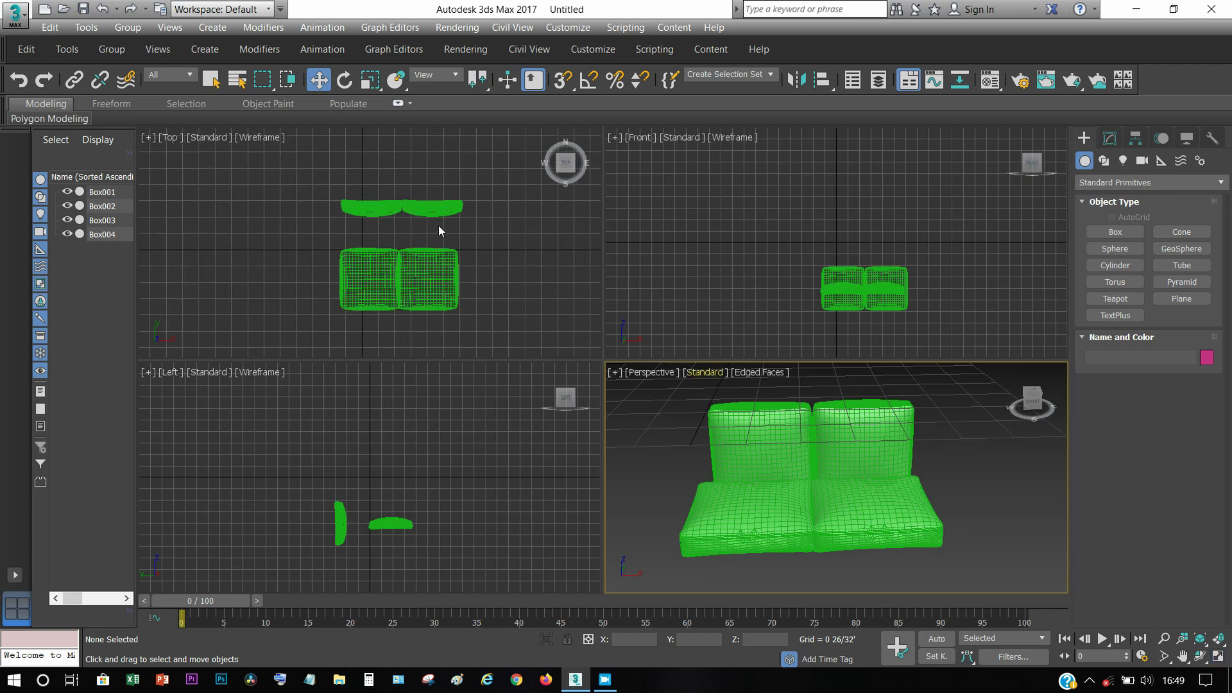
mouse_move(331, 180)
mouse_down()
mouse_move(416, 203)
mouse_move(402, 205)
mouse_up()
click(368, 493)
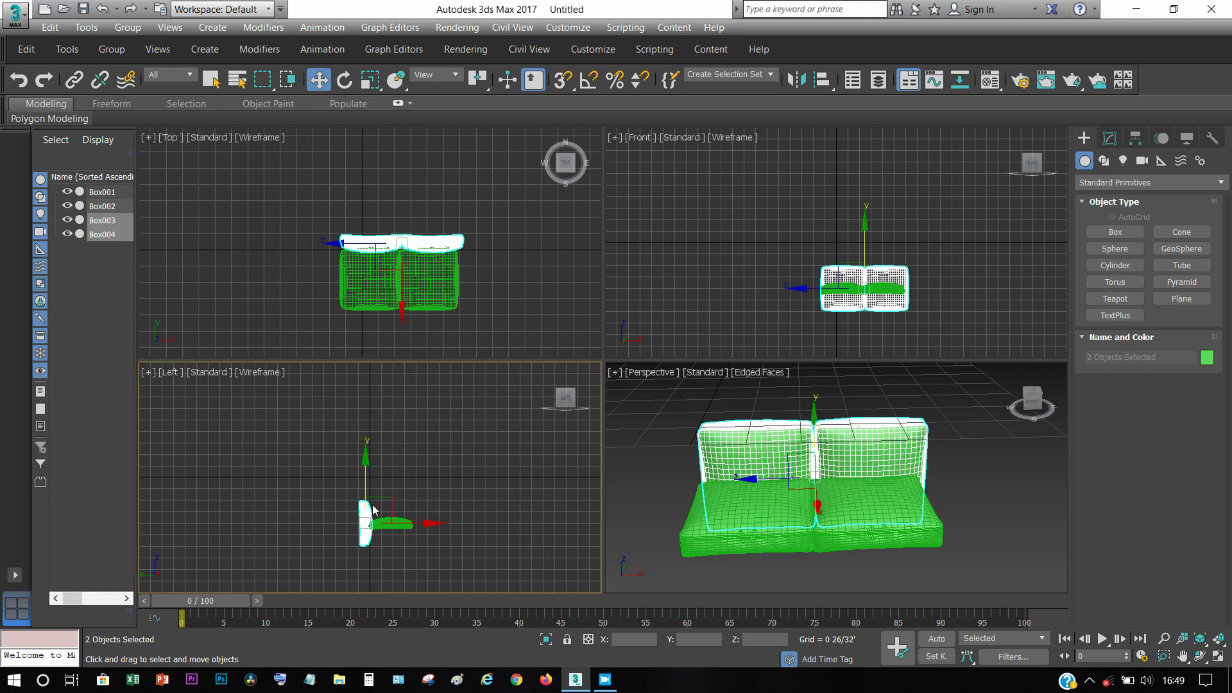
drag(366, 481, 525, 426)
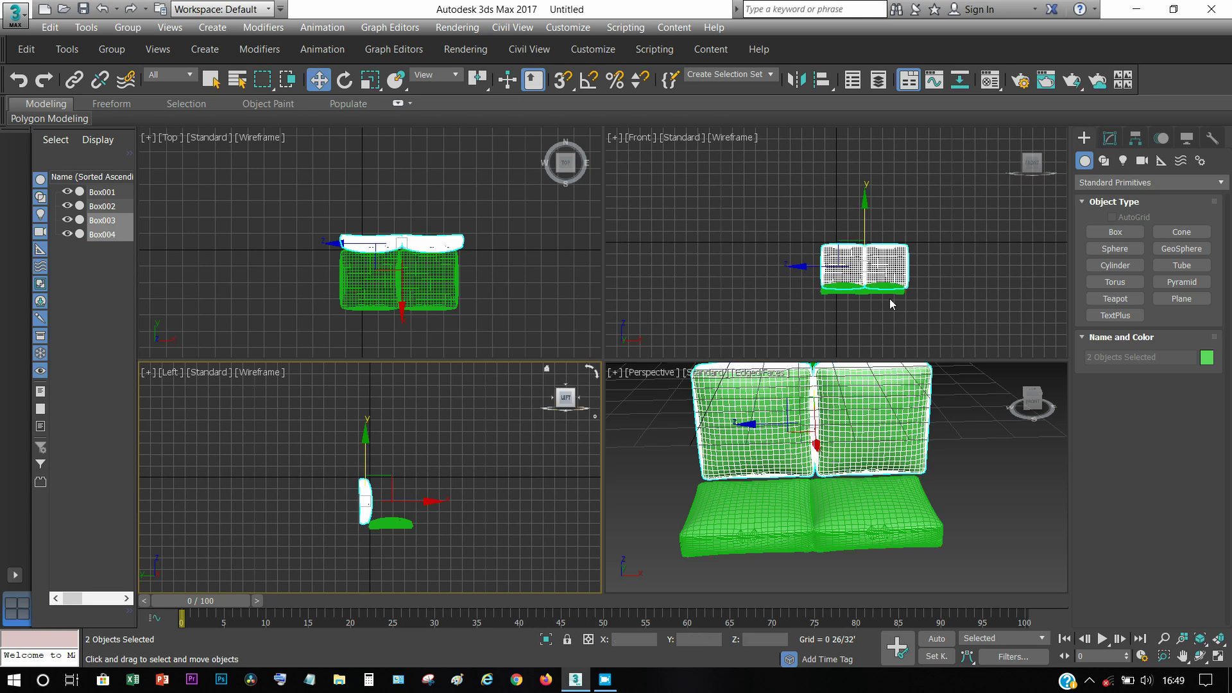
click(865, 240)
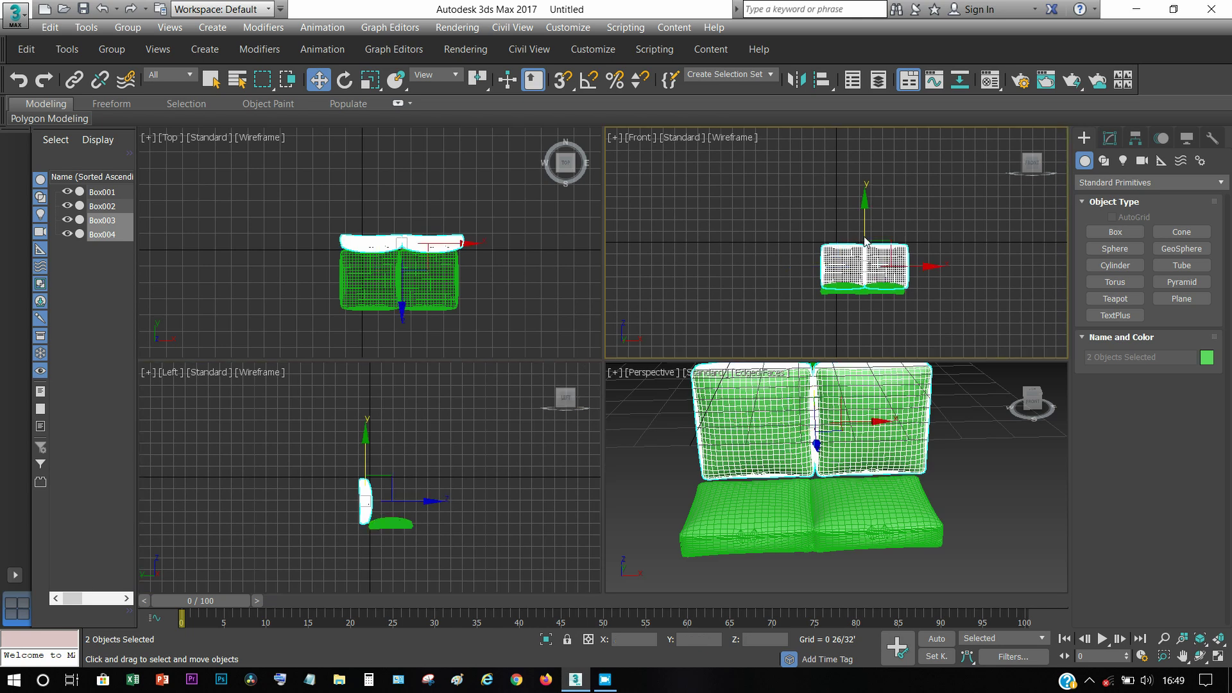
click(1002, 462)
Draw an Extended Primitives ChamferBox in the Top view over the seat cushions.
click(1107, 184)
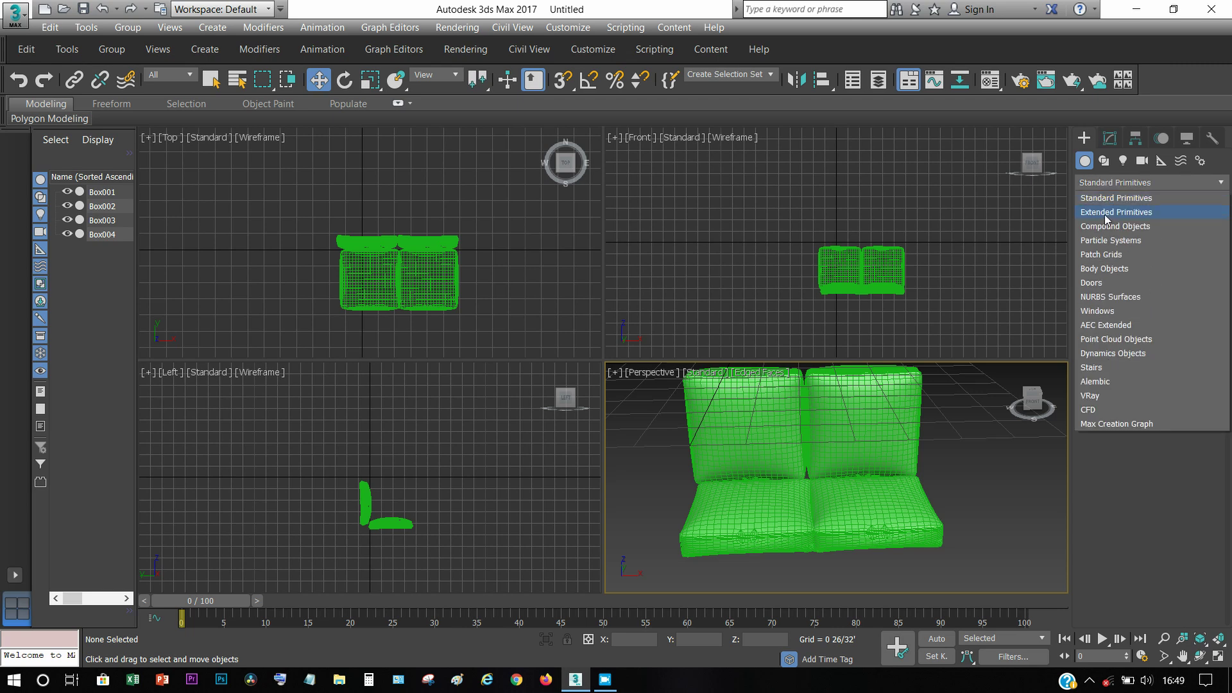
click(1106, 215)
click(1116, 249)
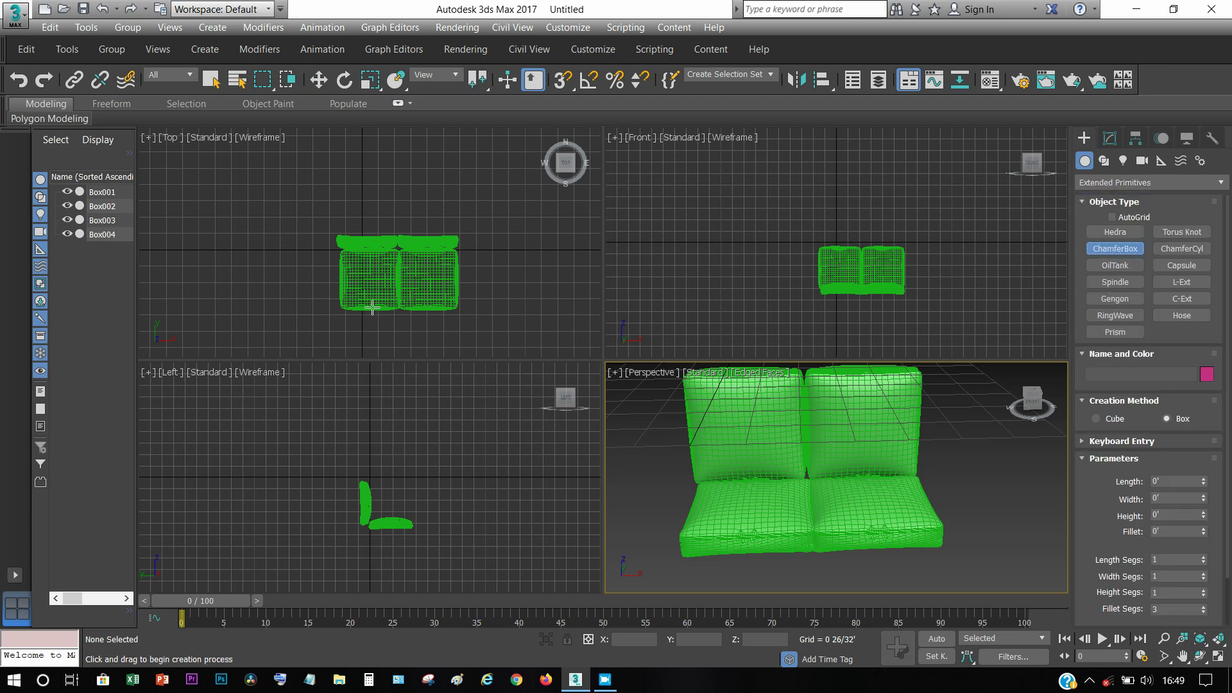
scroll(411, 280, up, 3)
middle_drag(321, 242, 322, 218)
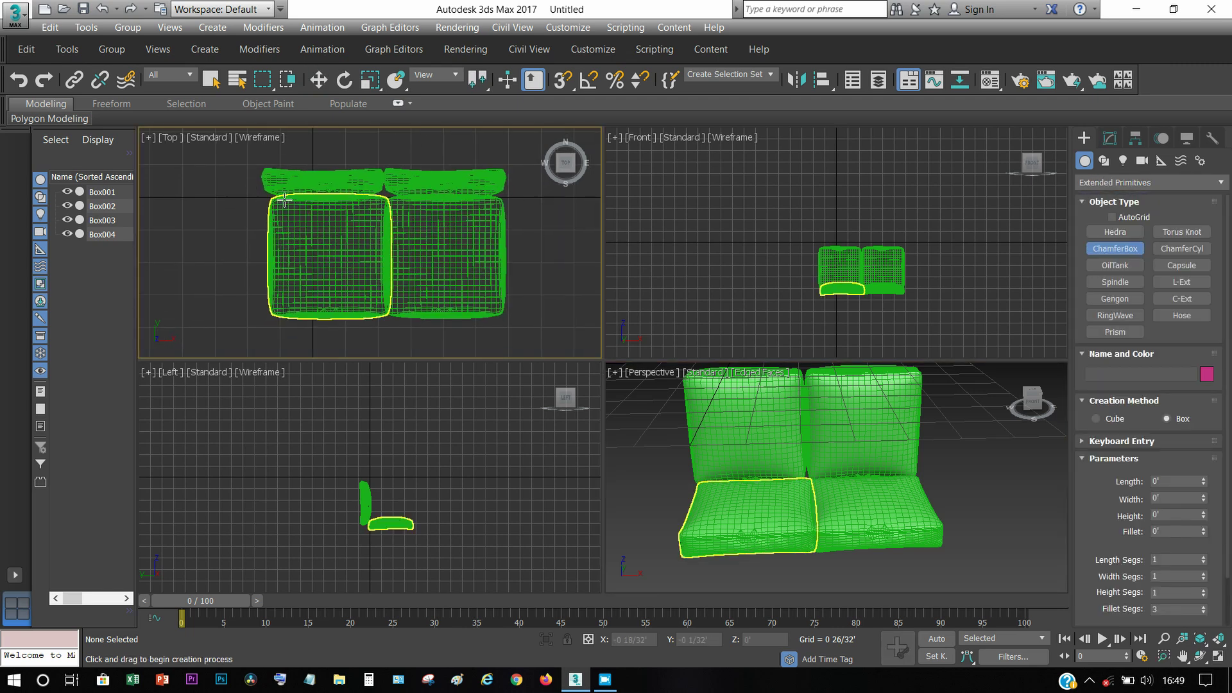
drag(268, 196, 507, 313)
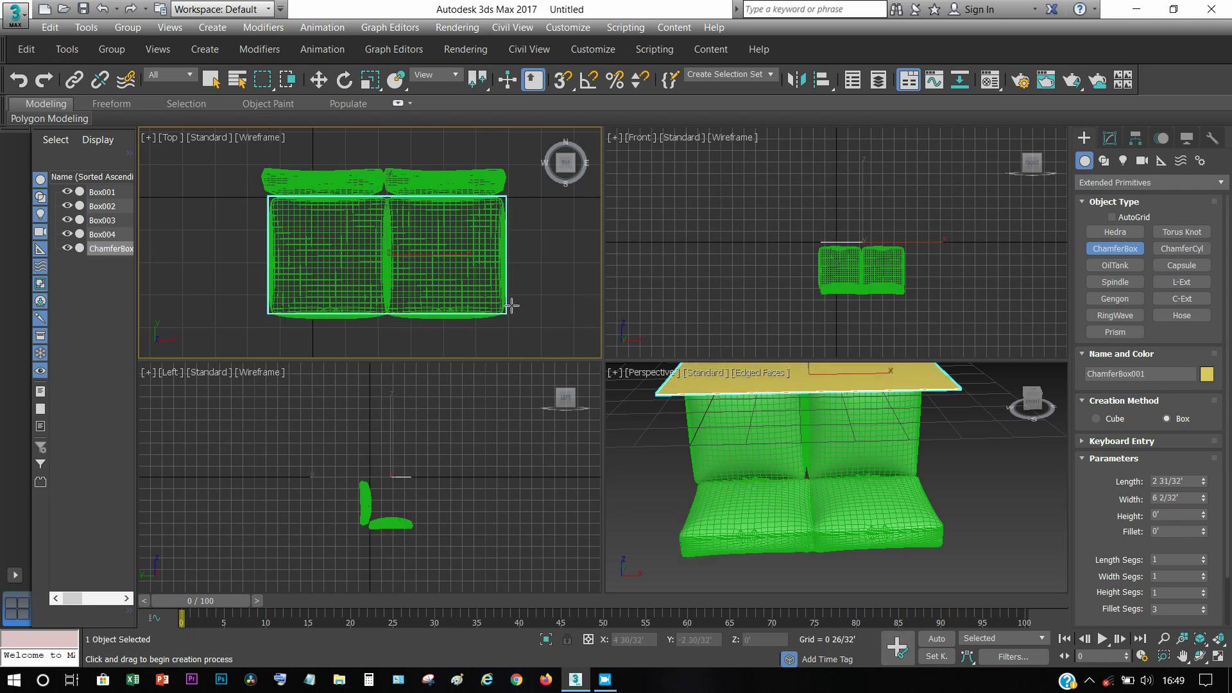
click(514, 289)
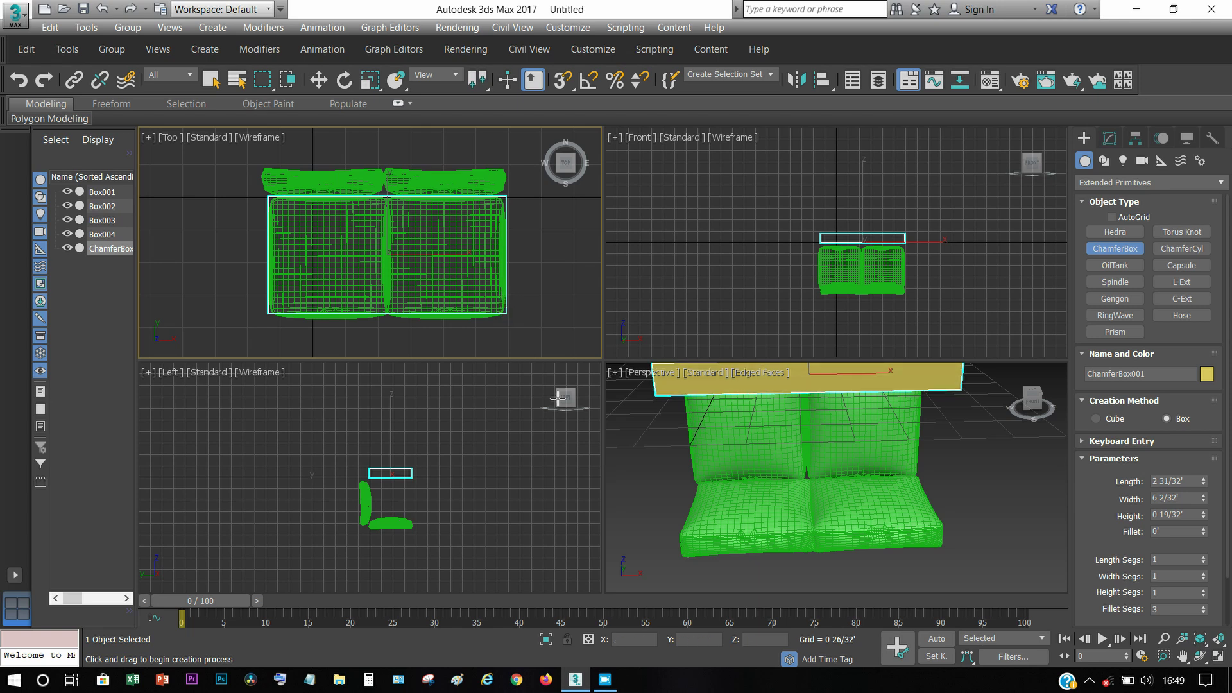
Undo the misplaced ChamferBox, redraw it under the sofa, and maximize Perspective.
middle_drag(692, 474, 692, 500)
scroll(700, 462, down, 3)
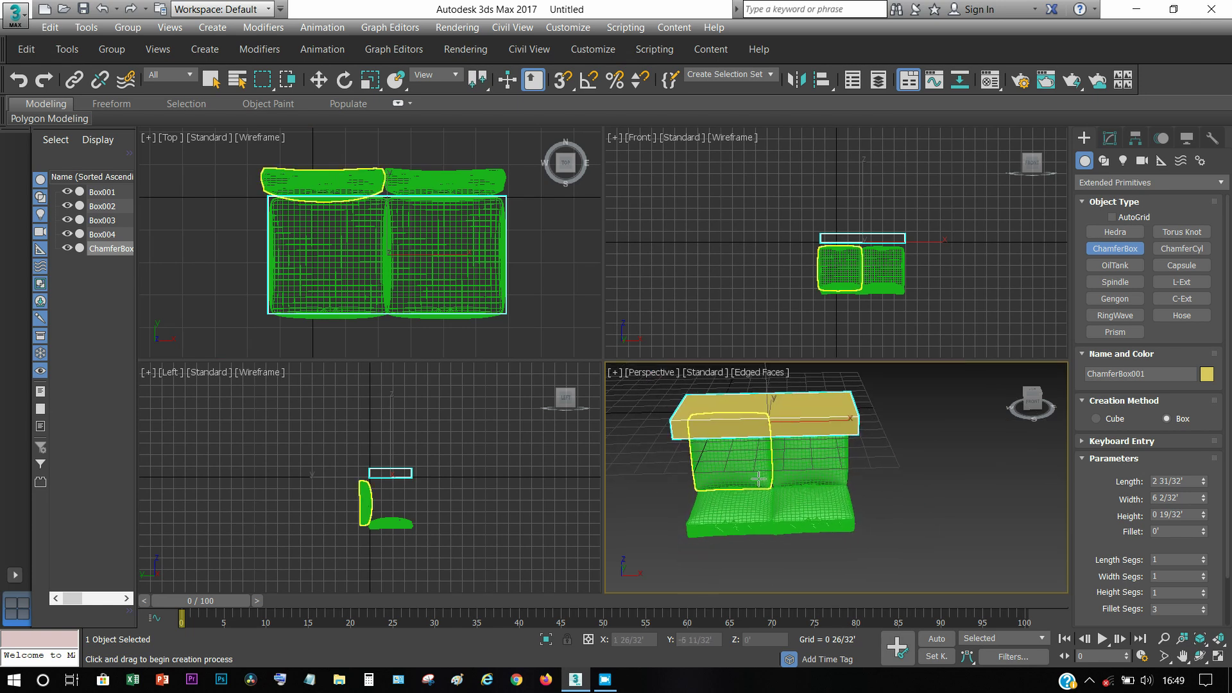
key(ctrl+z)
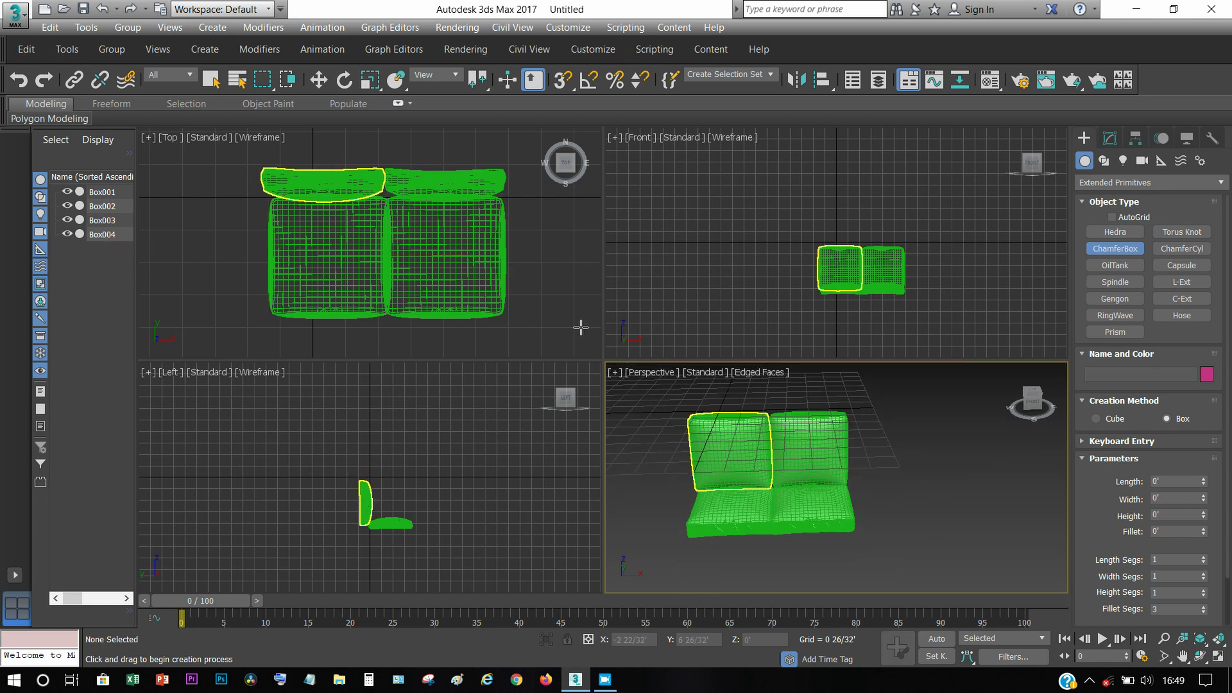
mouse_move(263, 199)
mouse_down()
mouse_move(284, 282)
mouse_move(518, 324)
mouse_up()
key(alt+w)
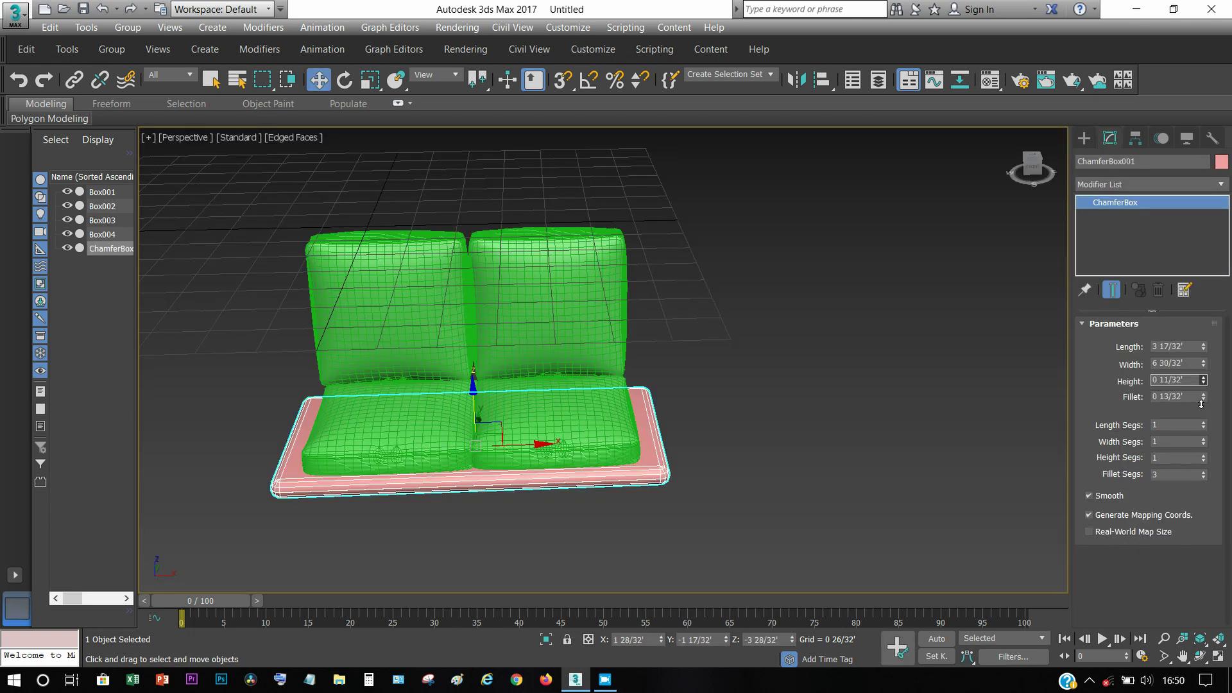
Slide the ChamferBox base back under the seat cushions.
drag(1202, 404, 1203, 396)
drag(477, 436, 485, 428)
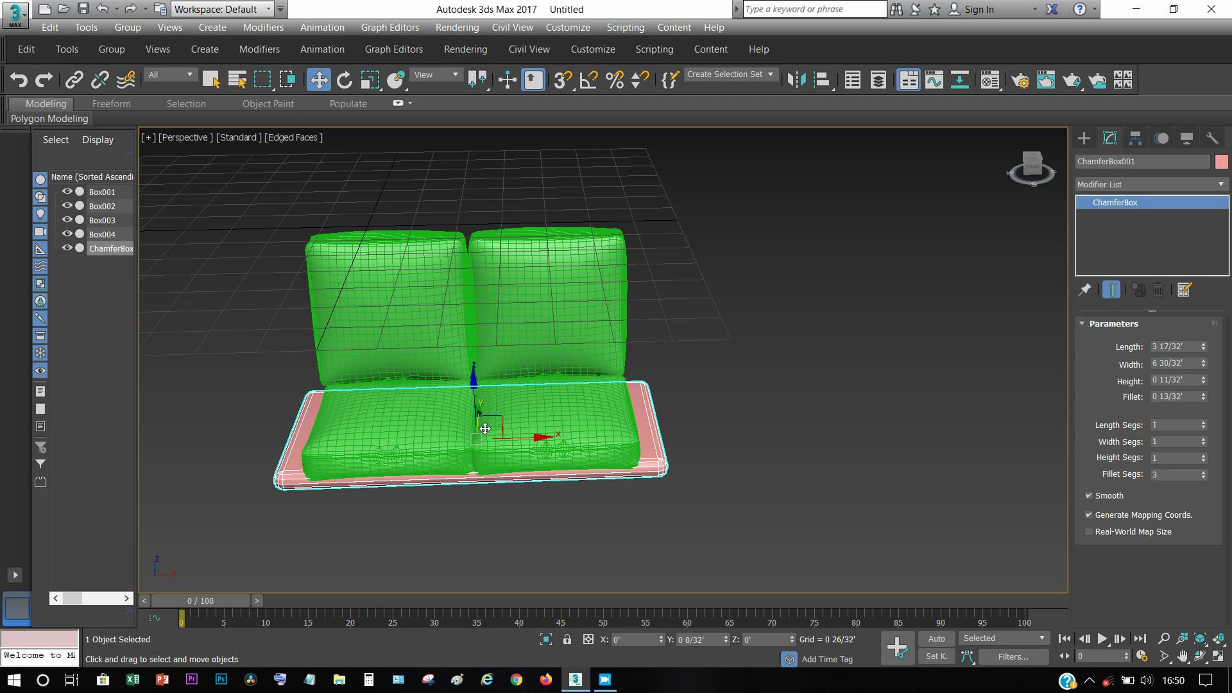
click(1086, 140)
Shift-rotate an upright copy, ChamferBox002, and move it behind the back cushions.
key(e)
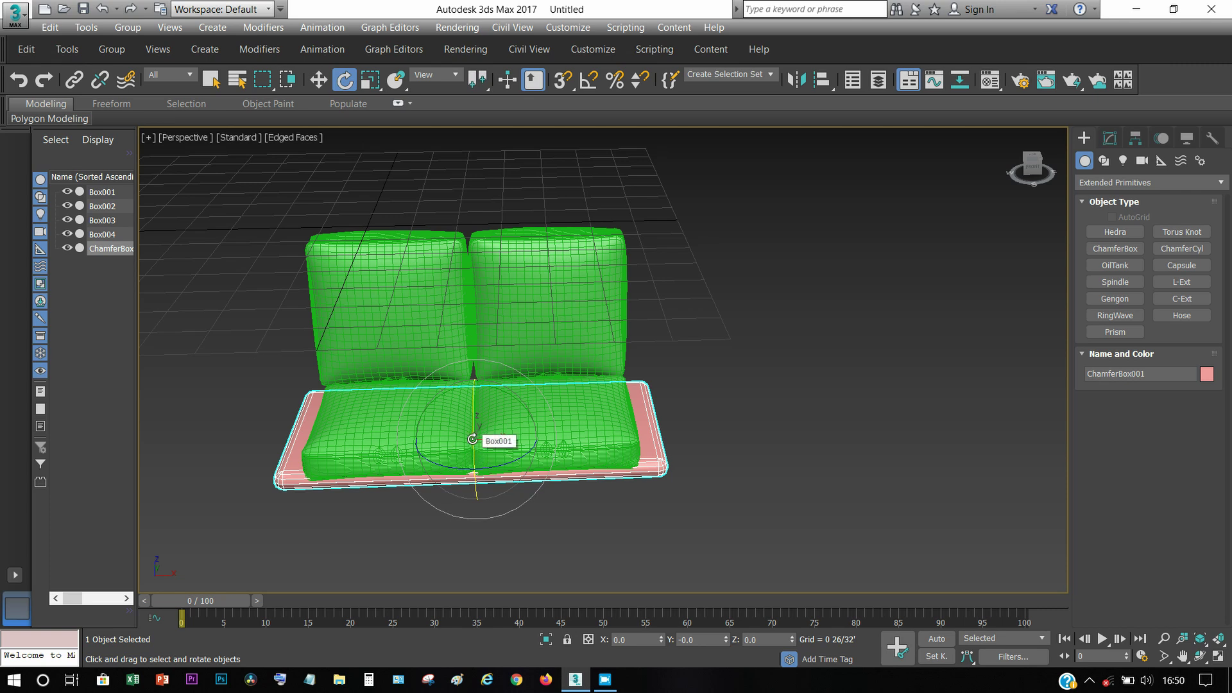
mouse_move(473, 441)
mouse_down()
mouse_move(461, 309)
mouse_move(467, 323)
mouse_up()
click(615, 409)
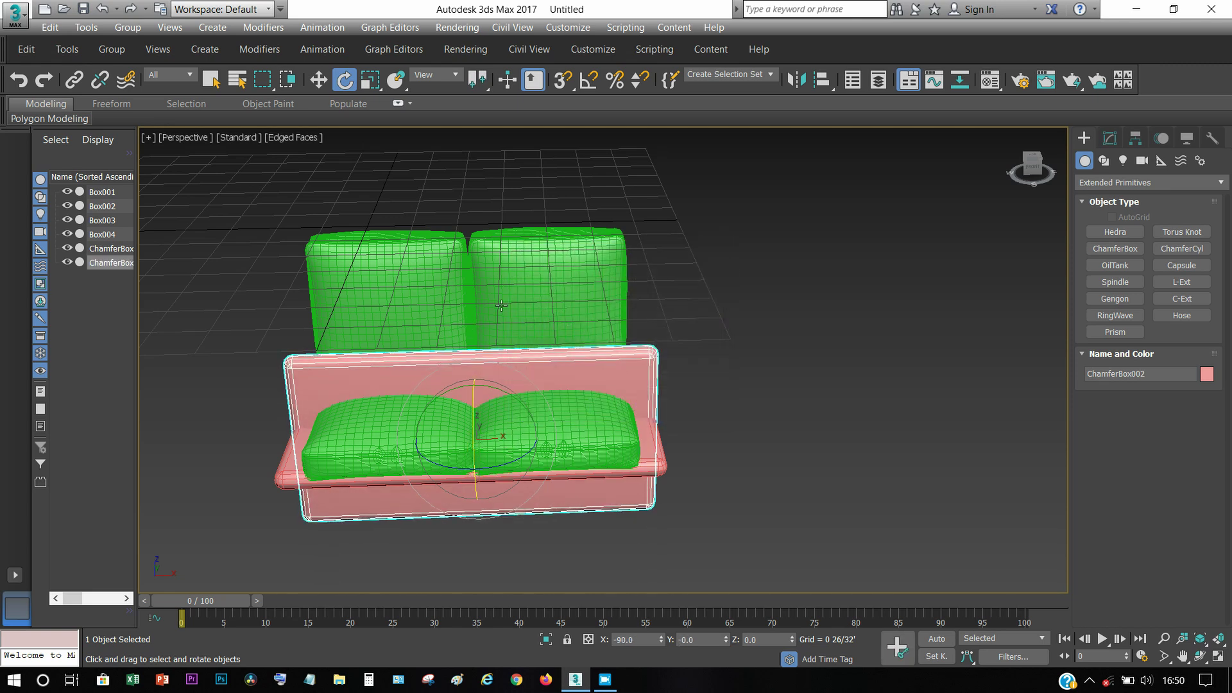
key(w)
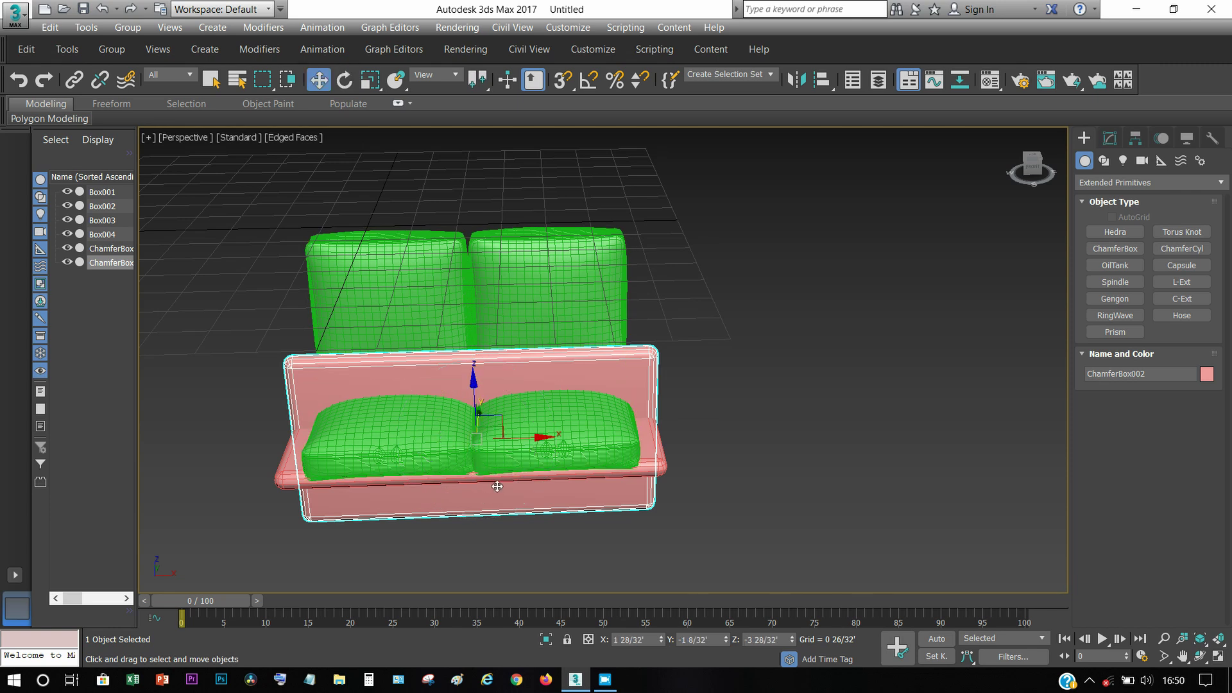
drag(481, 427, 477, 294)
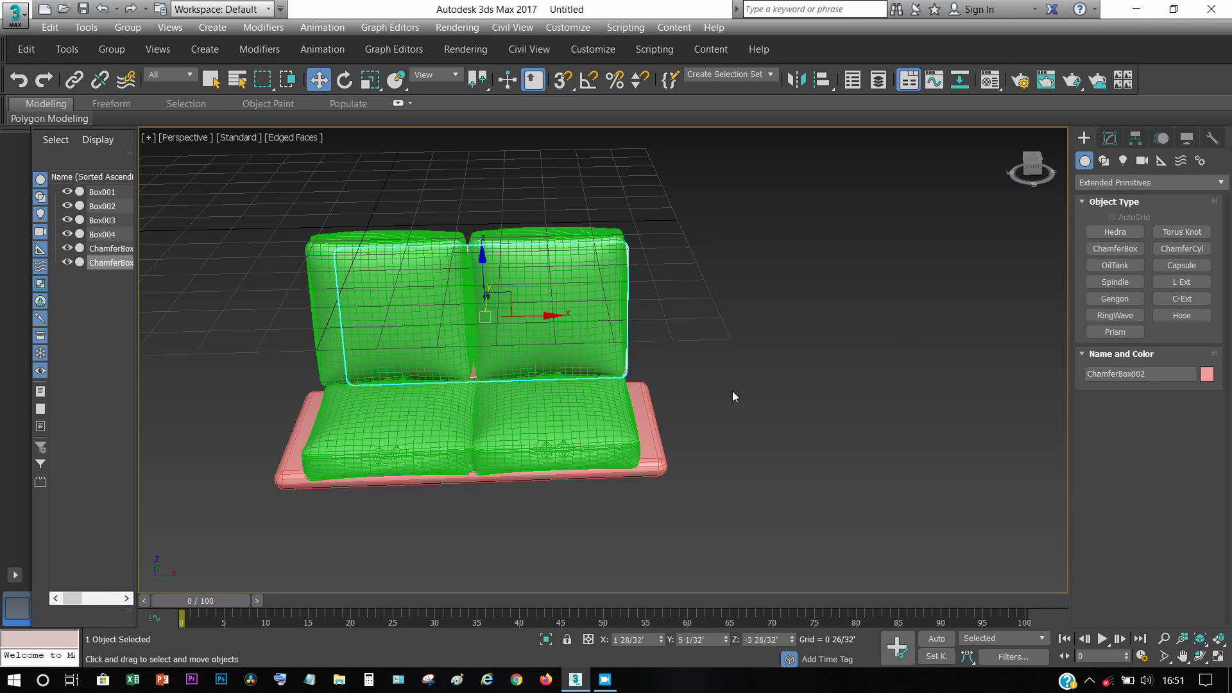
click(1109, 138)
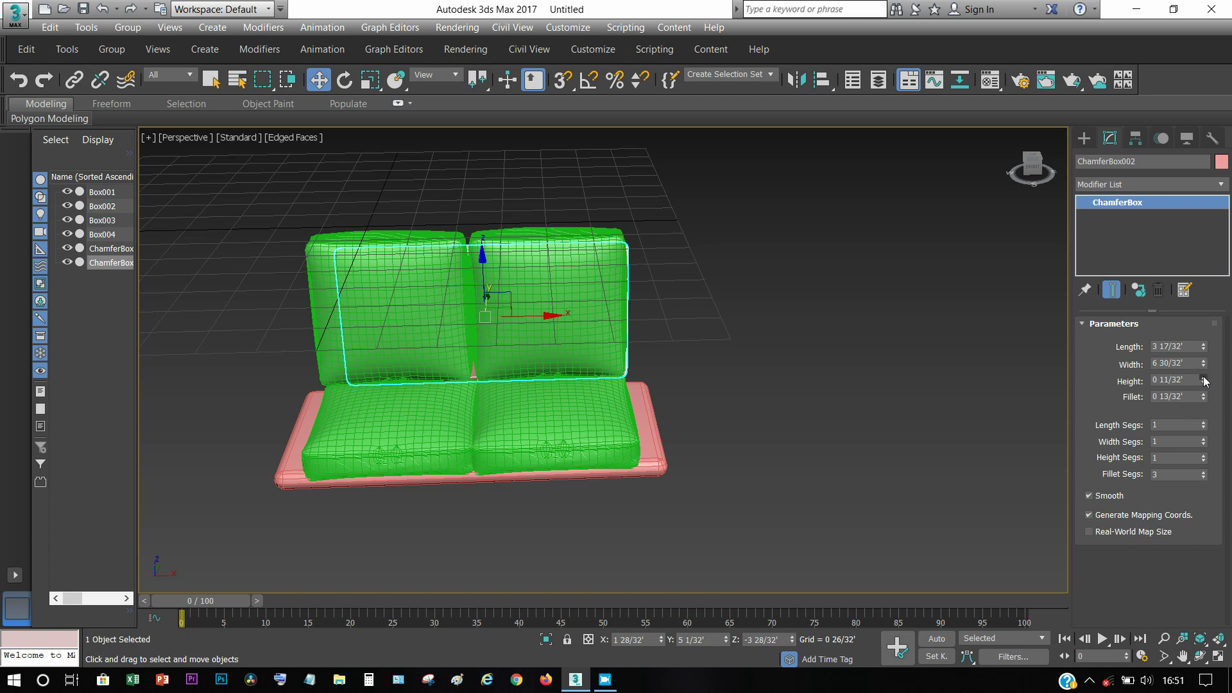
Shift-rotate a copy of the base about -90 degrees into an upright panel.
drag(1204, 381, 1205, 379)
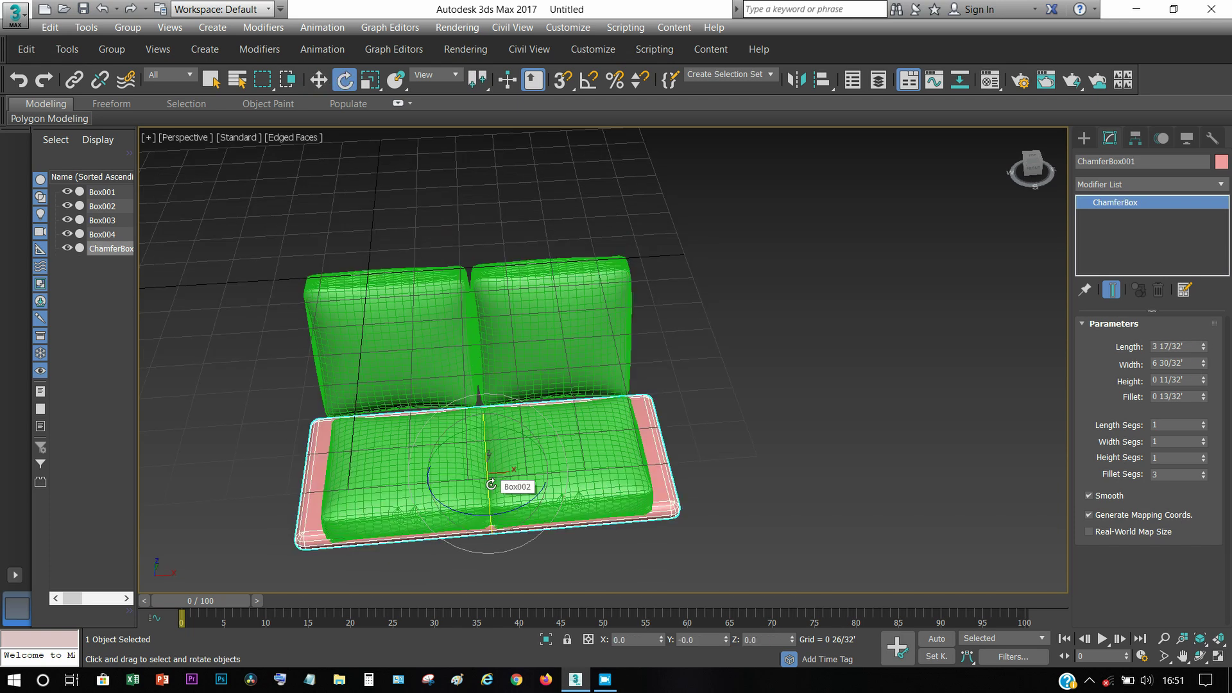
drag(491, 484, 488, 374)
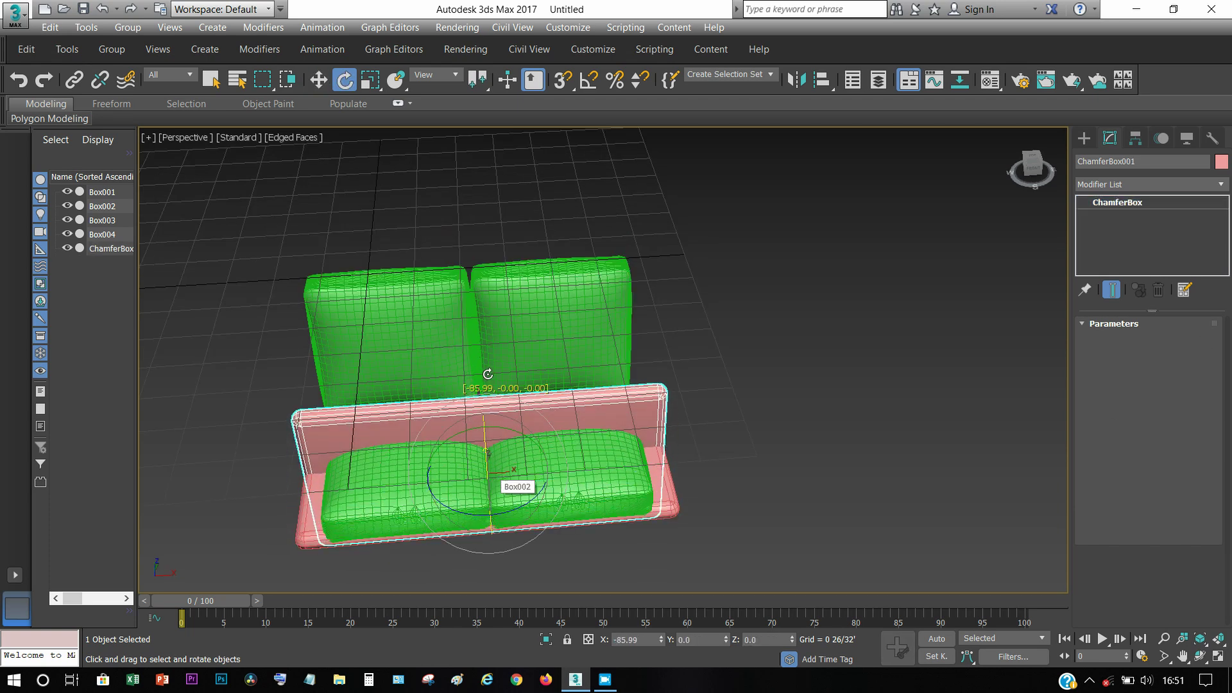
drag(488, 374, 491, 369)
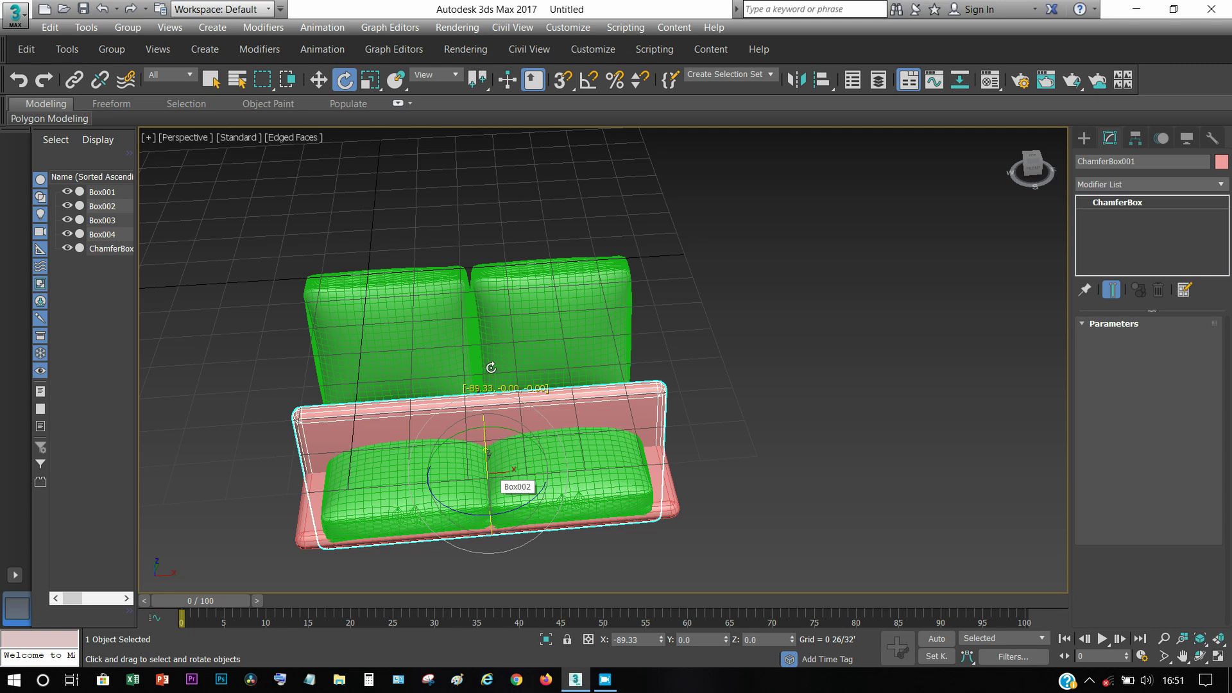
shift+drag(491, 368, 490, 365)
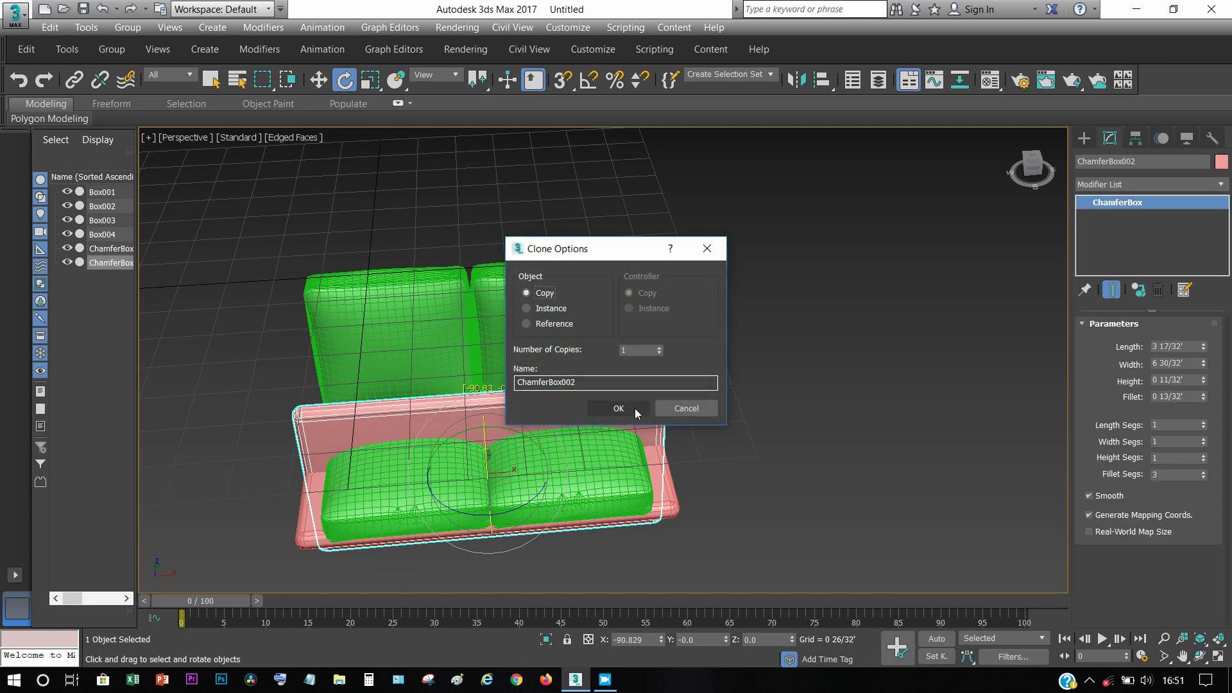
click(634, 408)
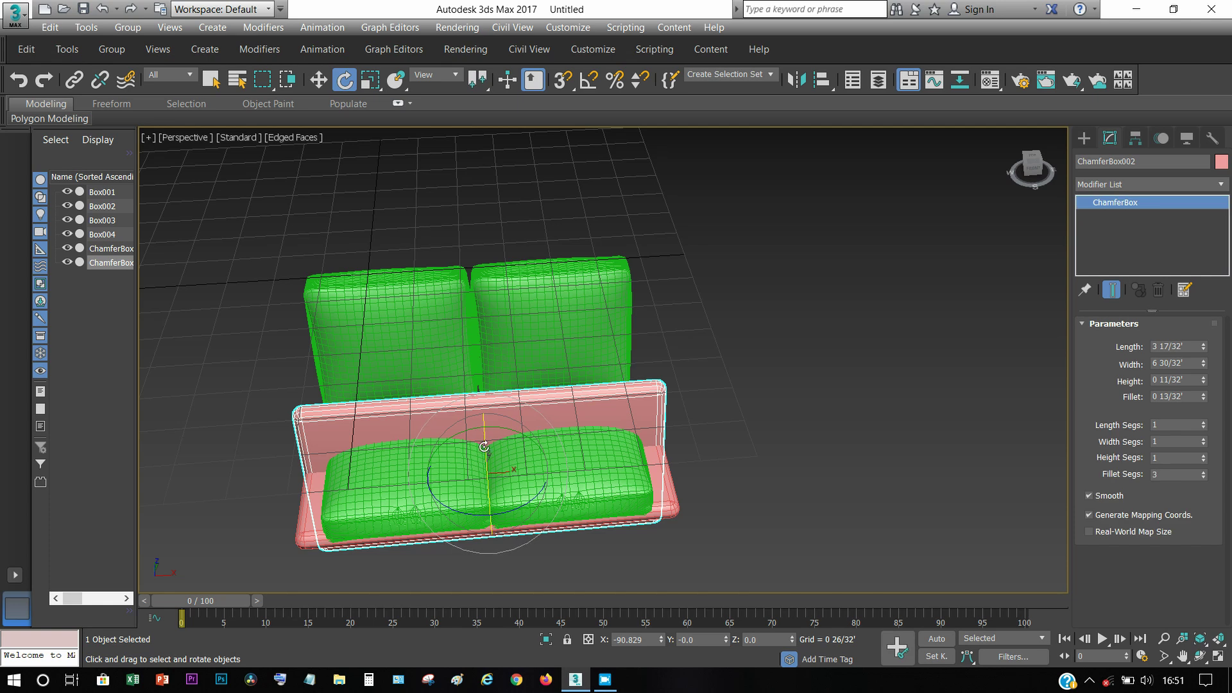
Move the panel to the backrest, set Length to 4 3/32', and rotate a cushion copy sideways.
key(w)
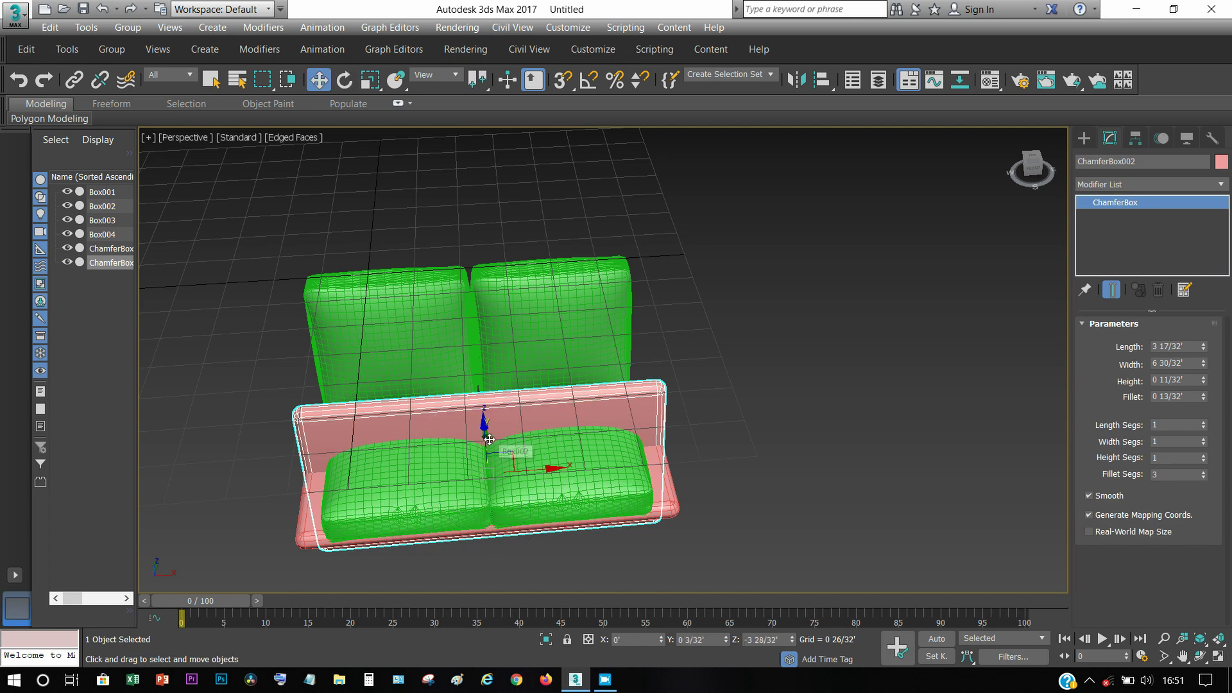
drag(489, 450, 506, 328)
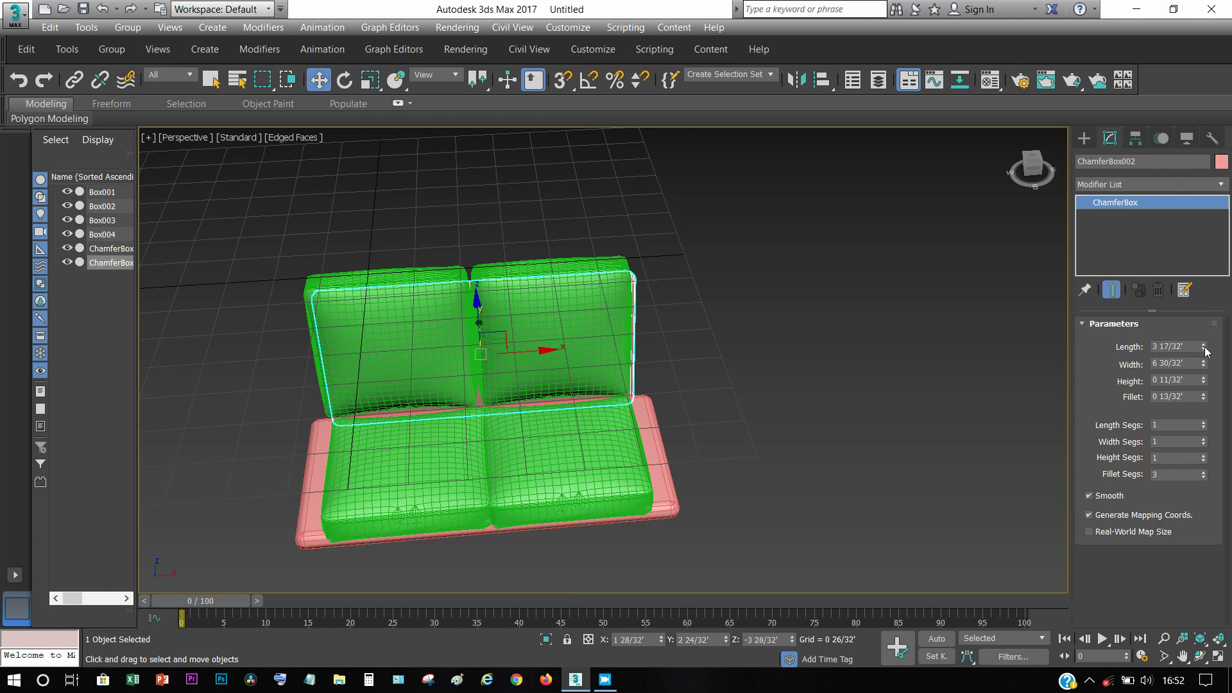
mouse_move(1204, 348)
mouse_down()
mouse_move(1207, 325)
mouse_move(1207, 351)
mouse_up()
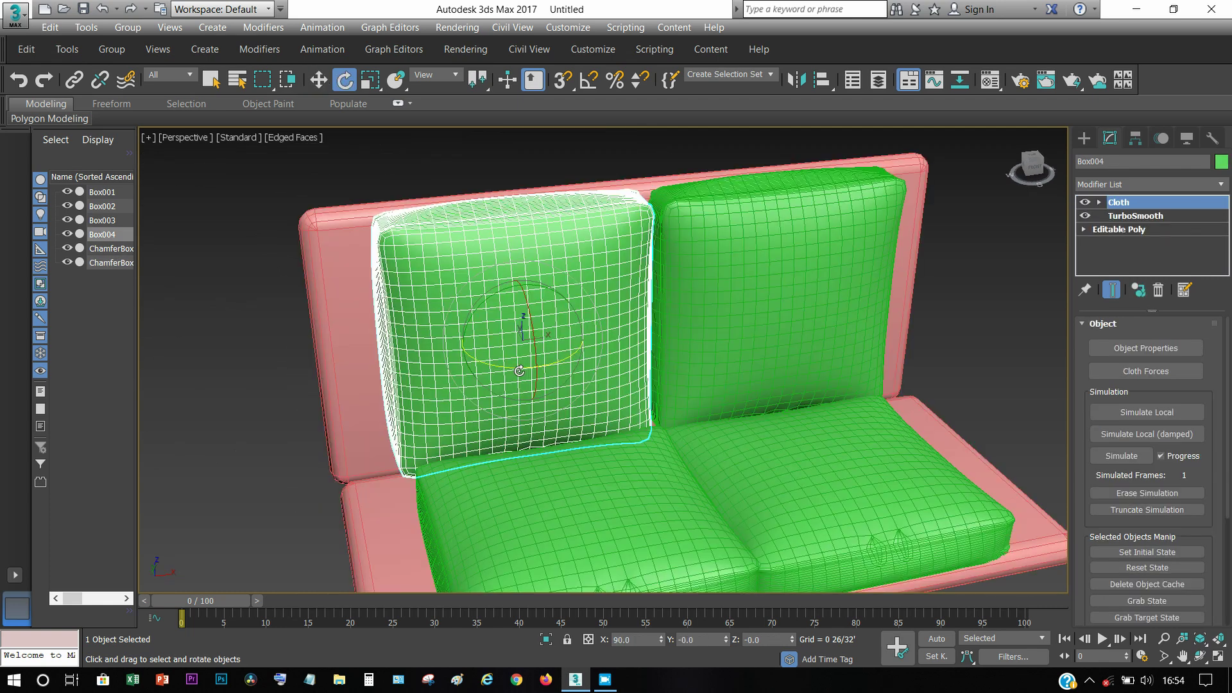
mouse_move(519, 371)
mouse_down()
mouse_move(402, 362)
mouse_move(424, 360)
mouse_up()
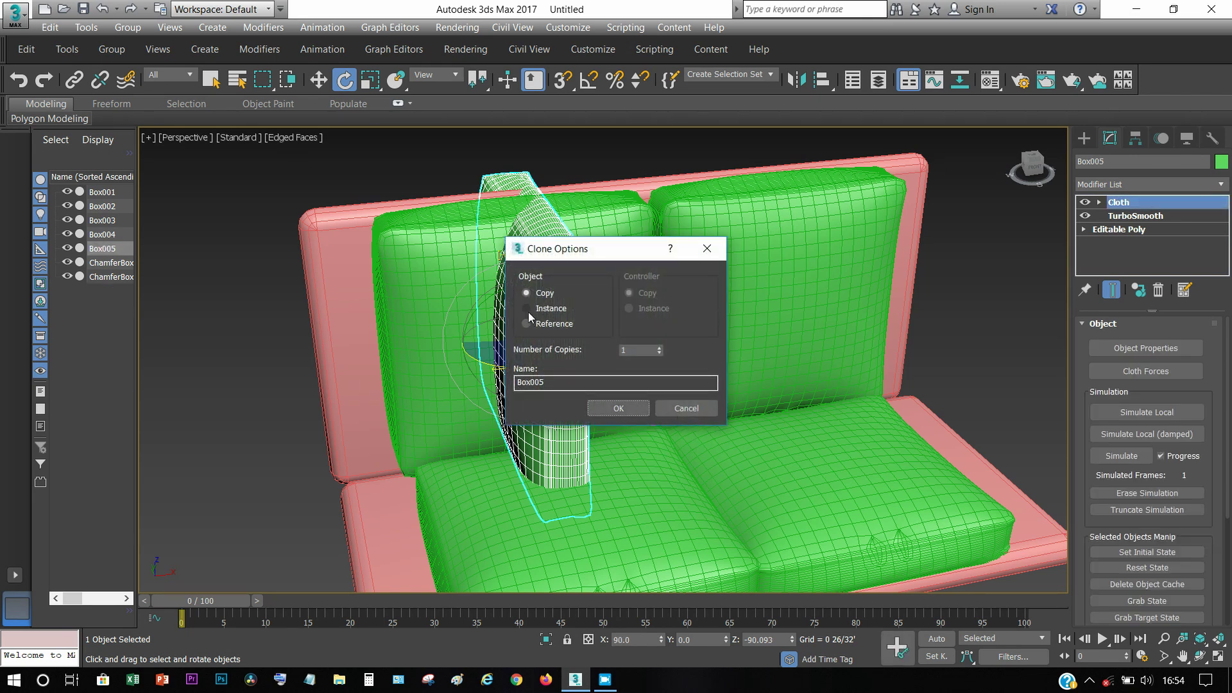
Make the sideways cushion an instance, Box005, shorten it, and lower it onto the base's left end.
click(527, 309)
click(618, 410)
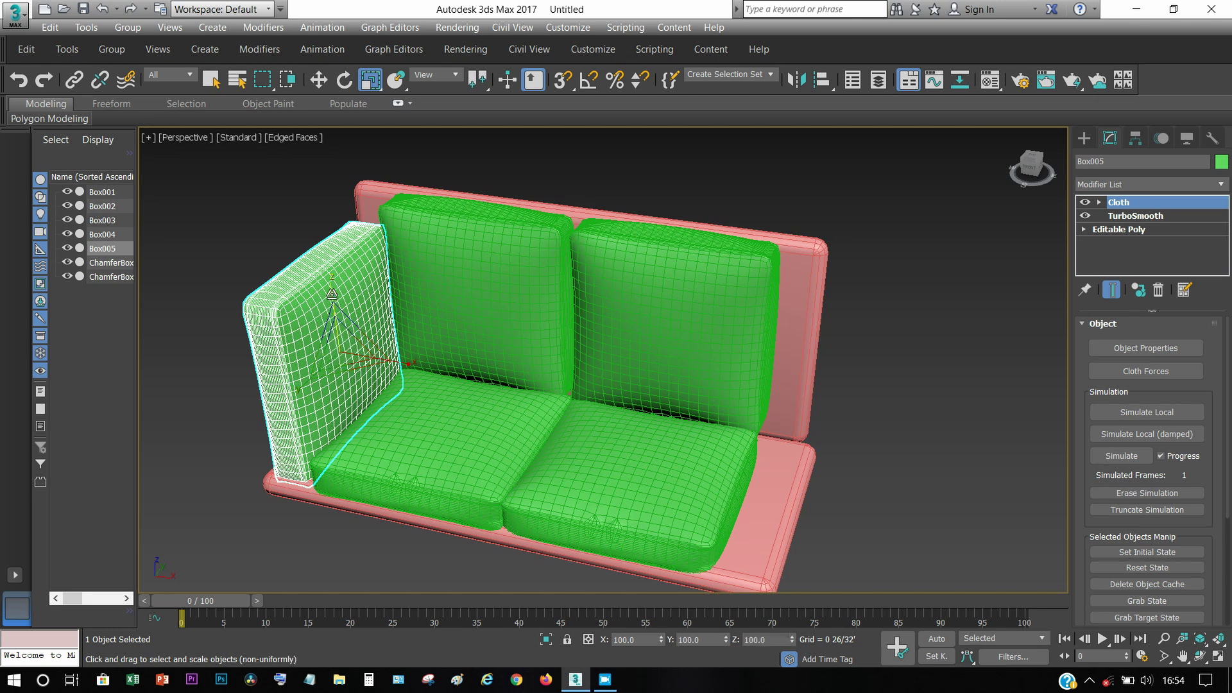
mouse_move(332, 295)
mouse_down()
mouse_move(336, 324)
mouse_move(338, 311)
mouse_up()
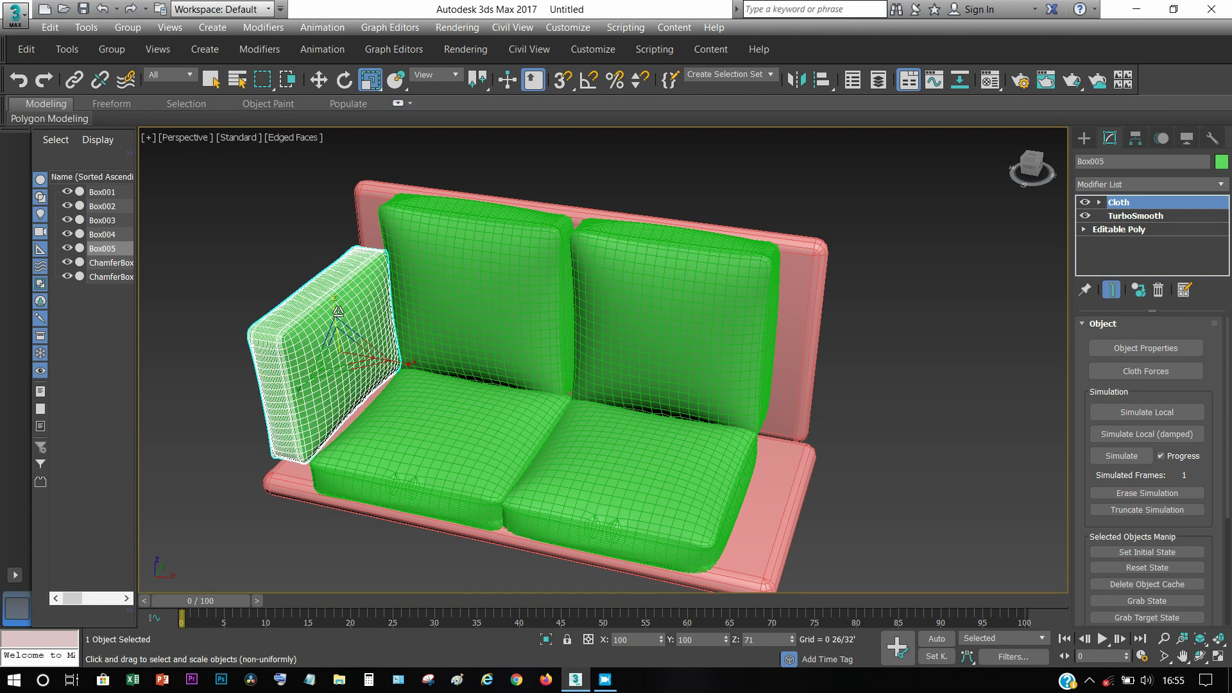
key(w)
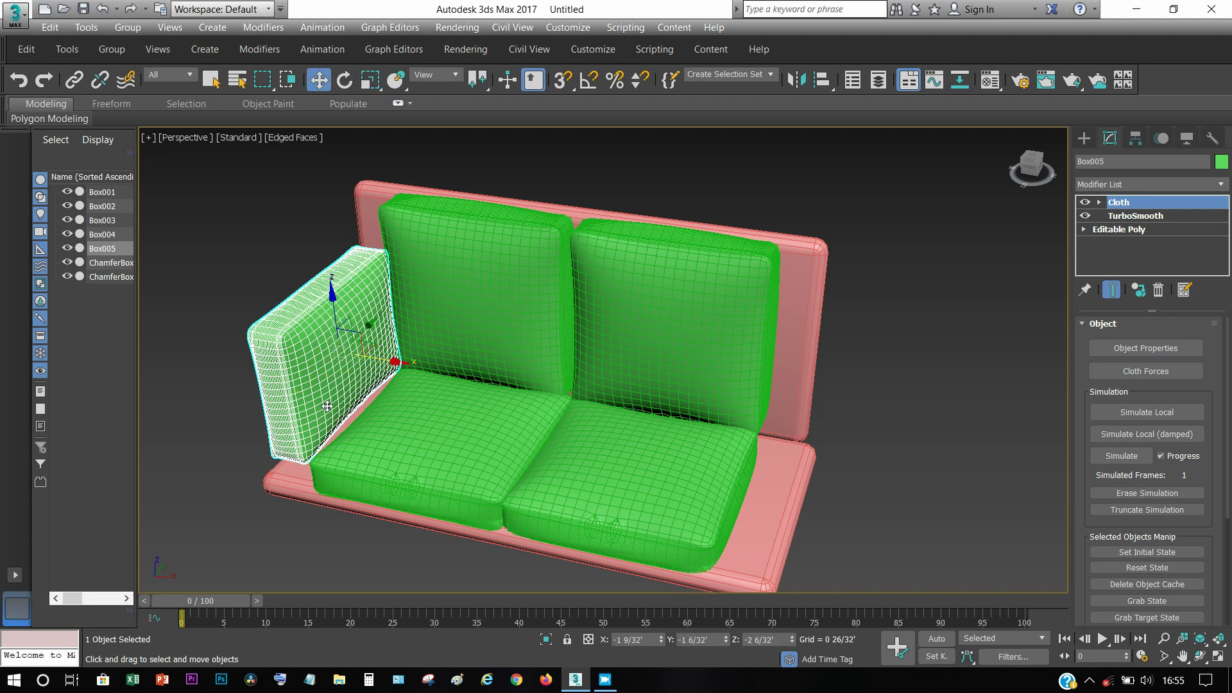
drag(335, 313, 350, 334)
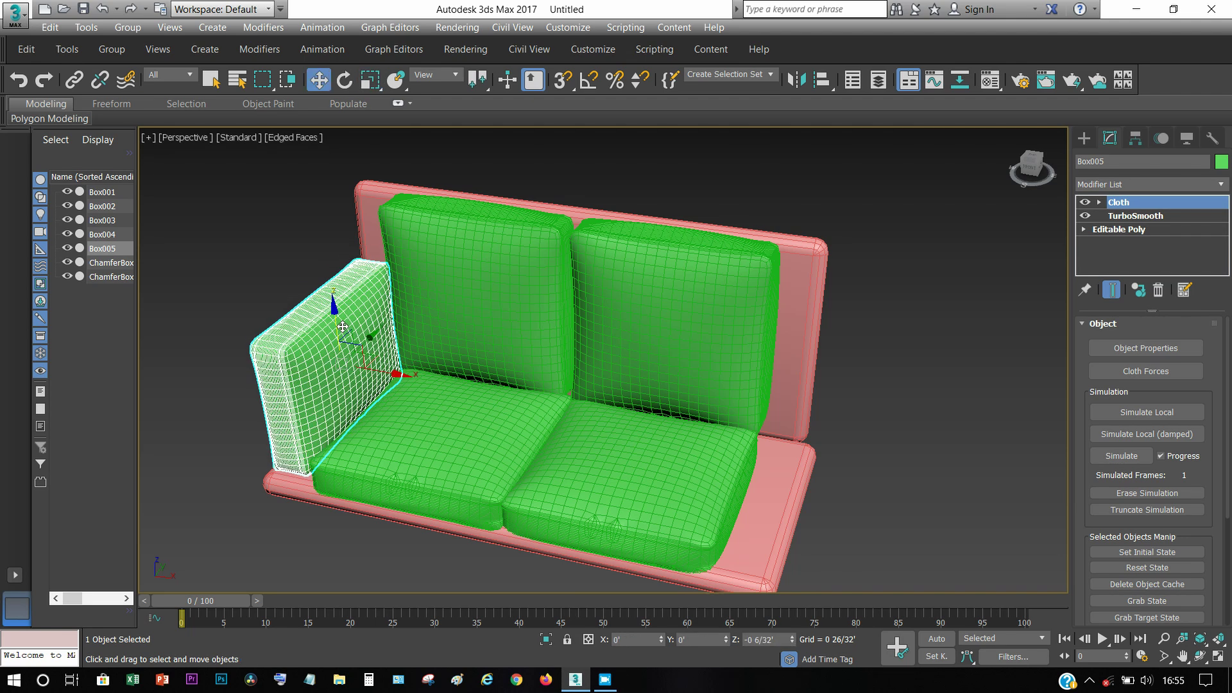
alt+middle_drag(378, 539, 405, 542)
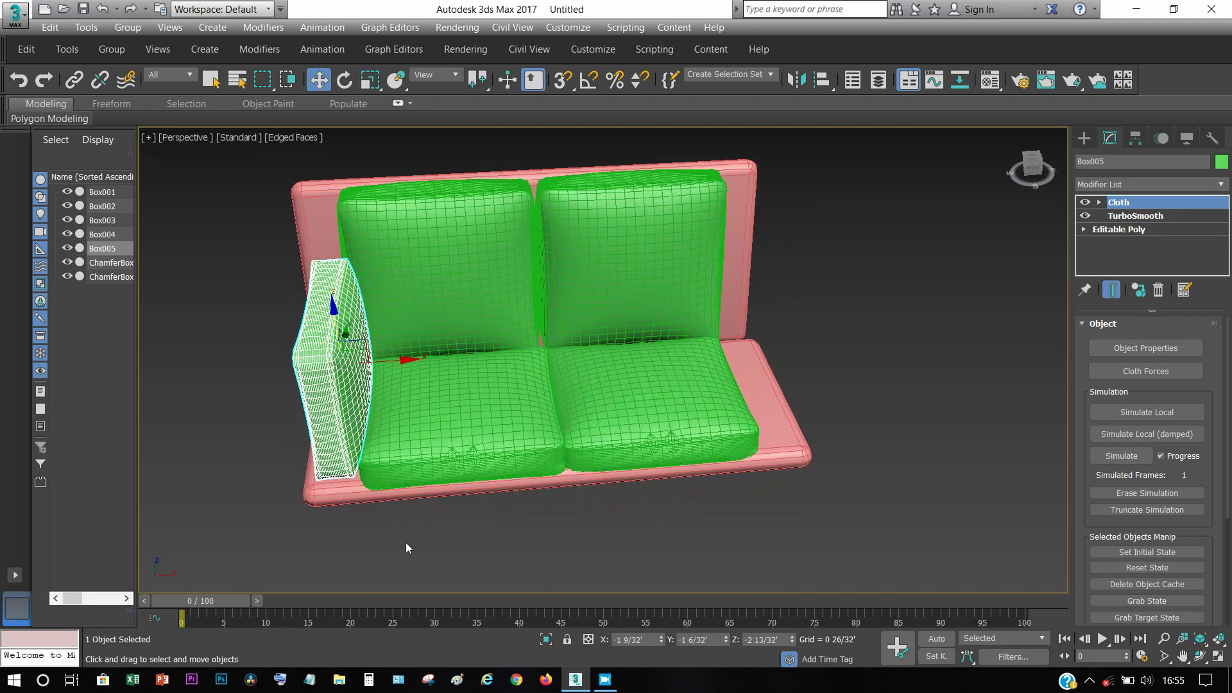
scroll(361, 343, up, 2)
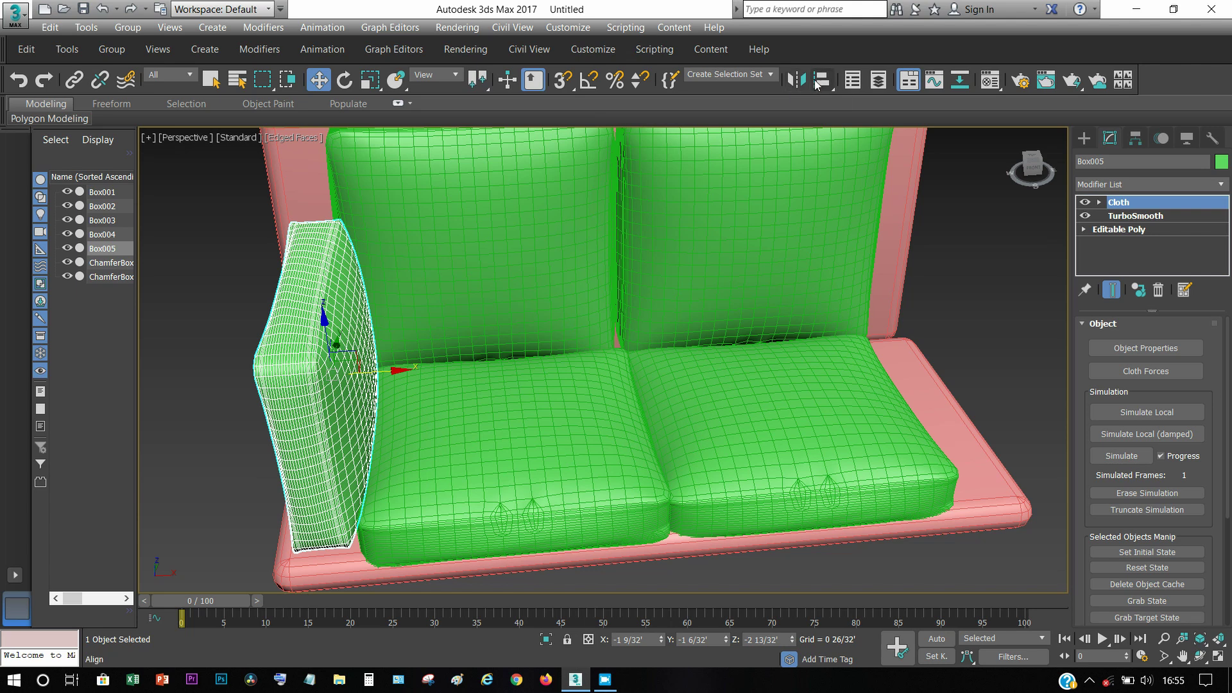
Mirror the armrest on X as instance Box006 and move it to the sofa's right side.
click(796, 79)
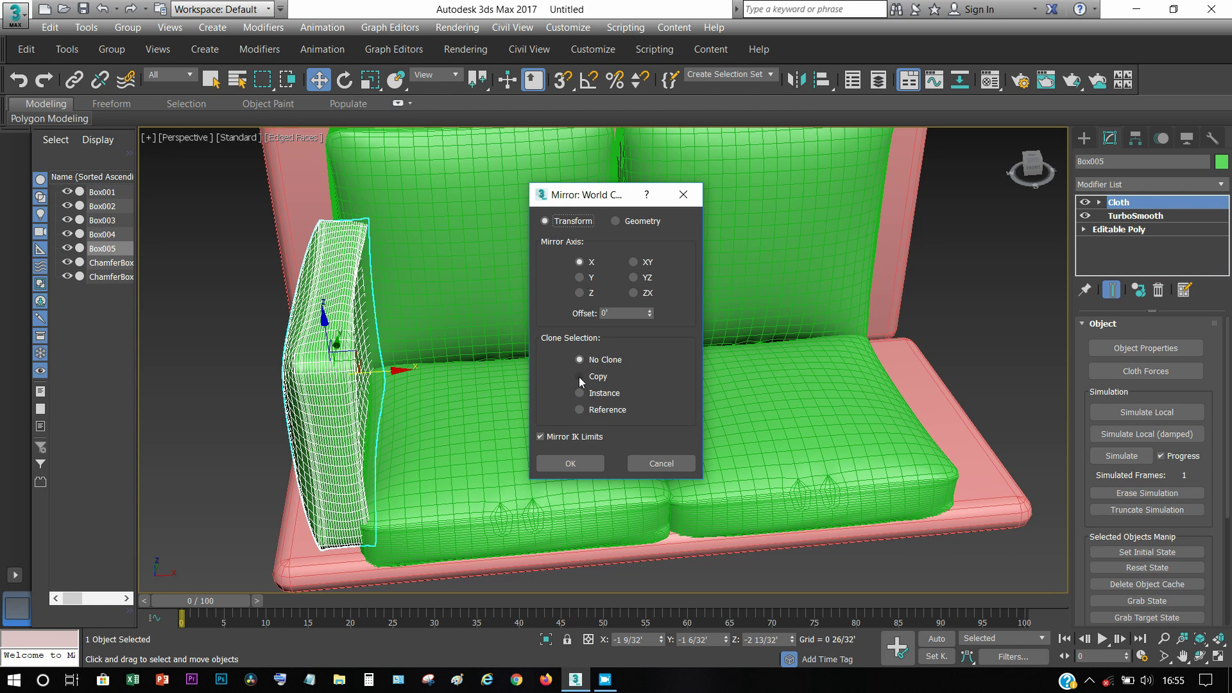
click(580, 393)
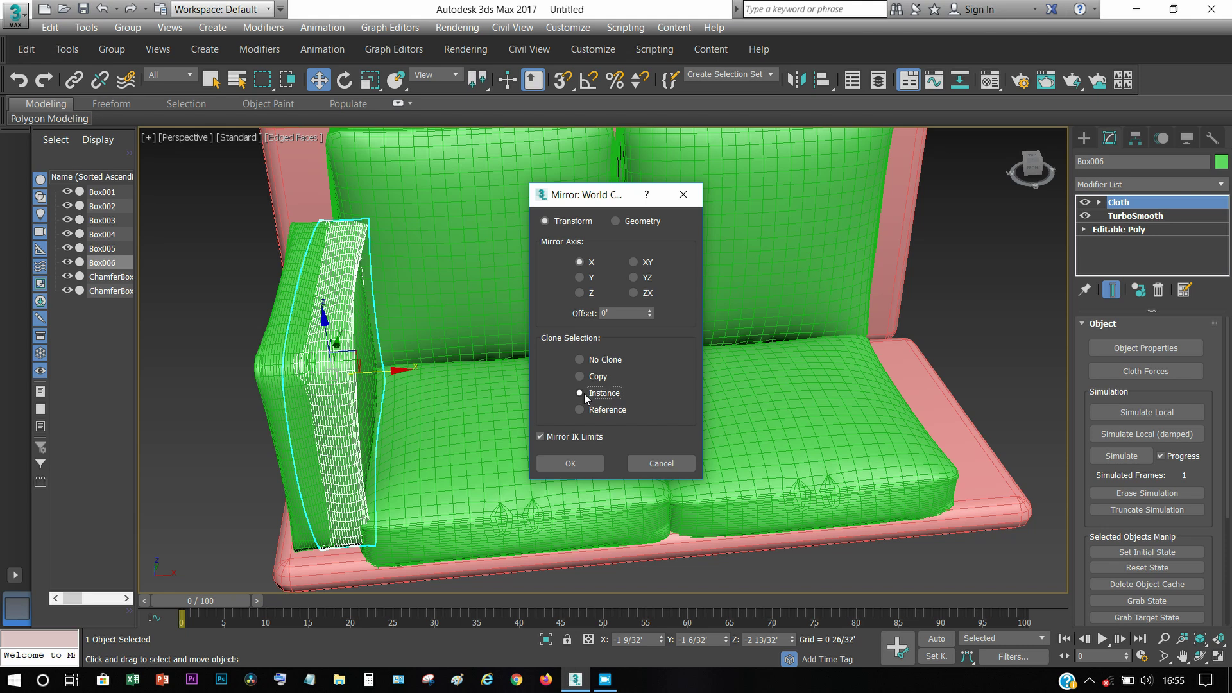
click(576, 463)
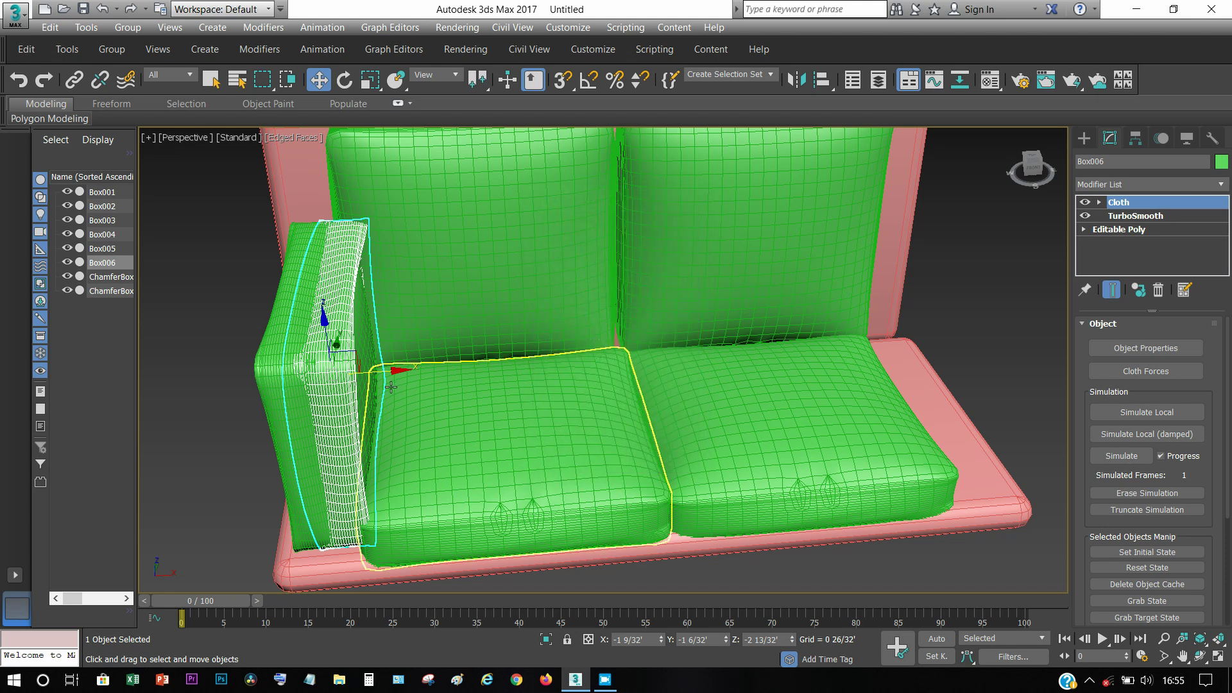
drag(380, 373, 968, 389)
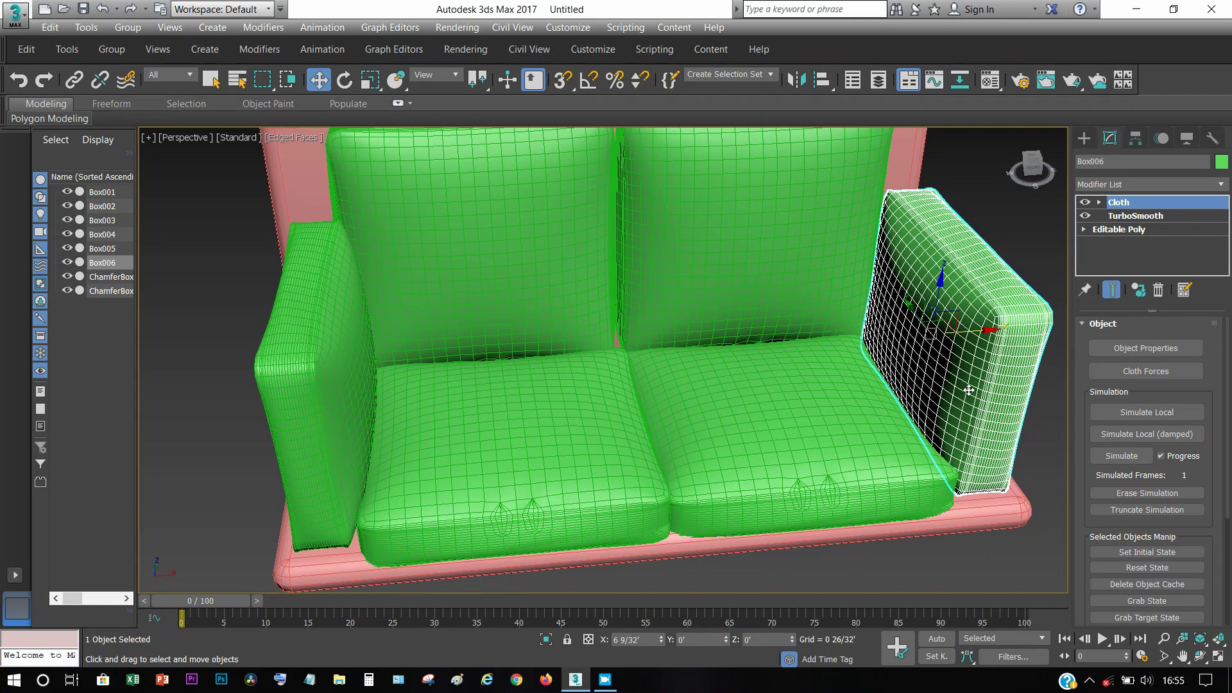
click(1034, 238)
scroll(556, 466, down, 3)
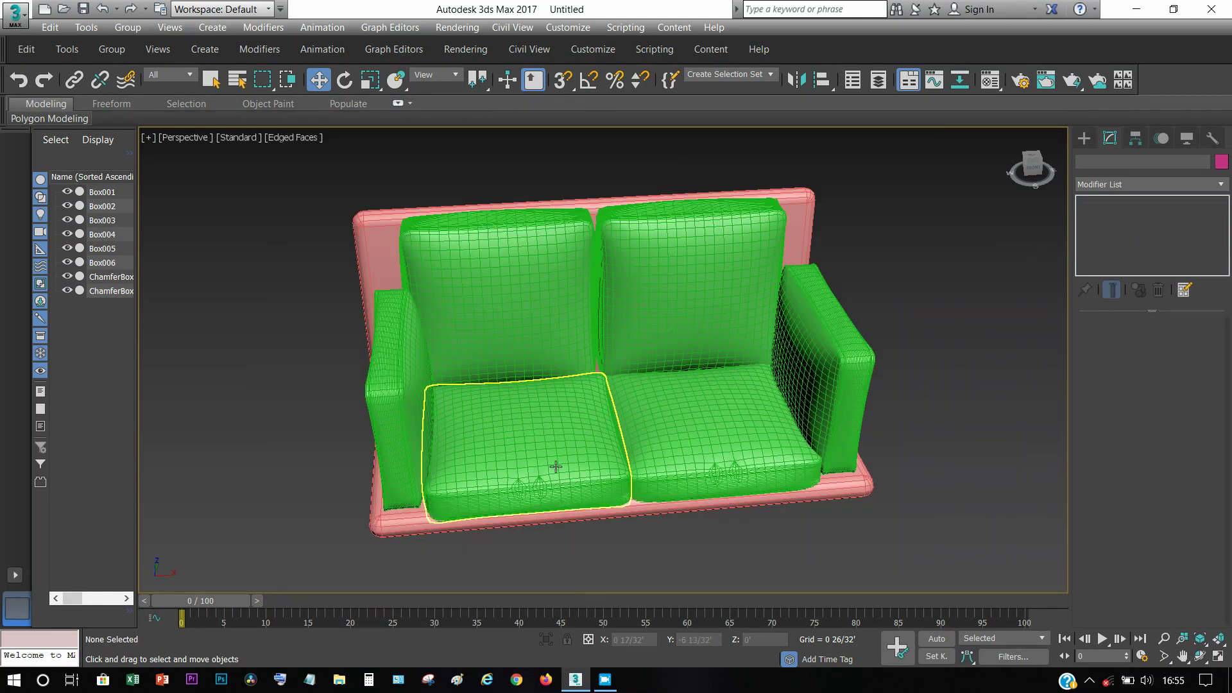
mouse_move(548, 473)
alt+middle_down()
mouse_move(615, 488)
mouse_move(538, 471)
alt+middle_up()
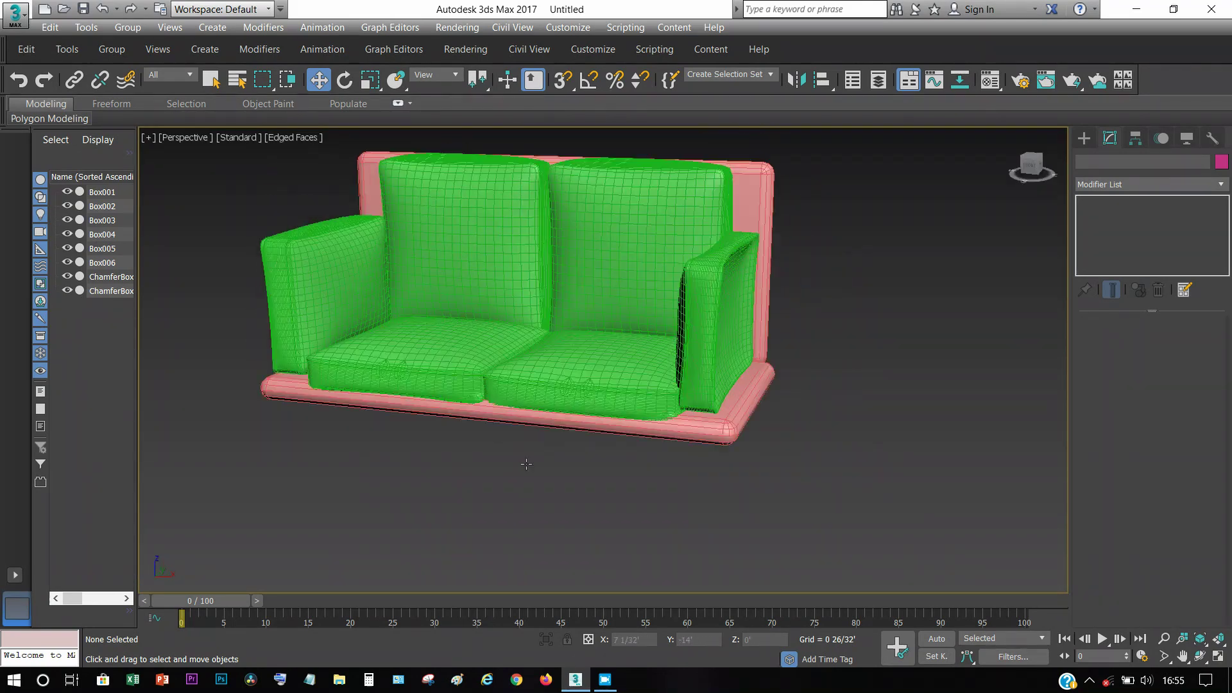
key(alt+w)
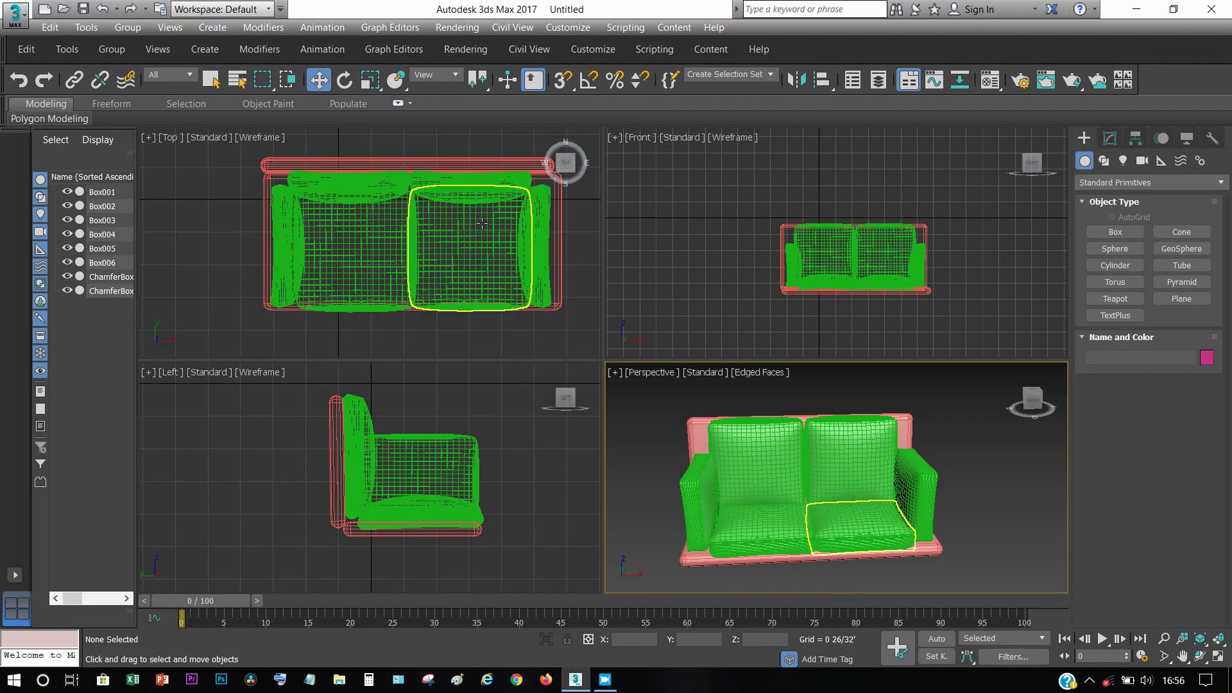
Create a small box leg at the base's back-left corner in the Top view.
click(1115, 232)
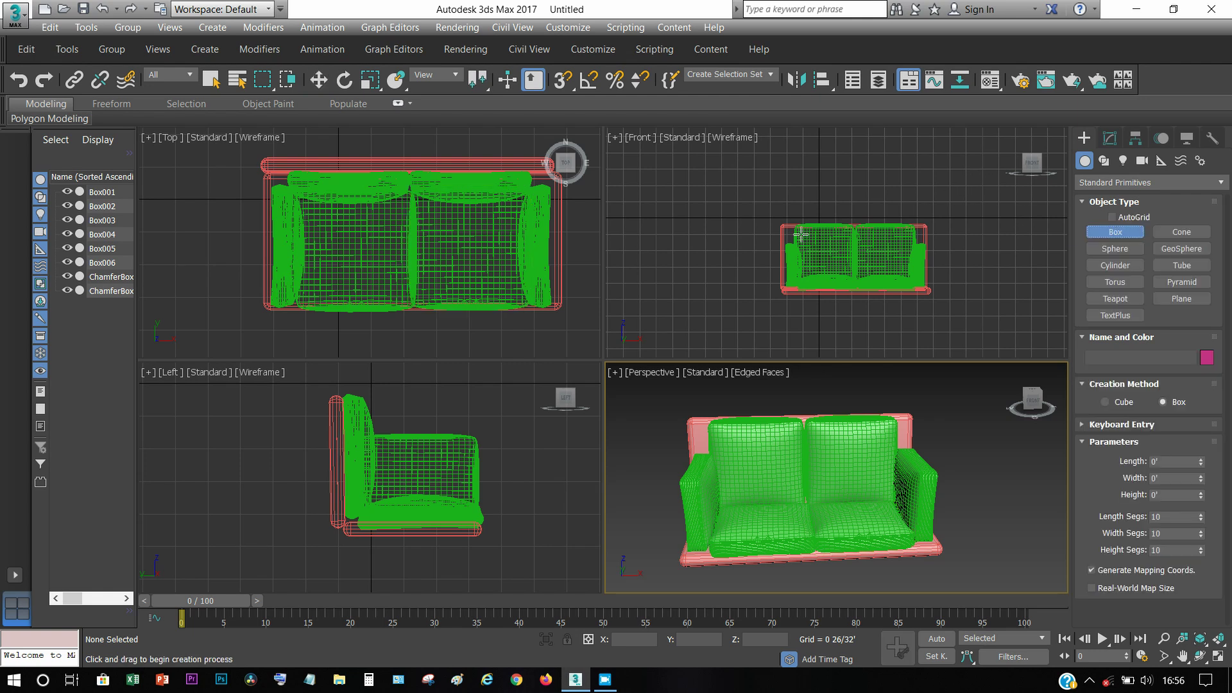
scroll(286, 186, up, 2)
scroll(280, 187, up, 2)
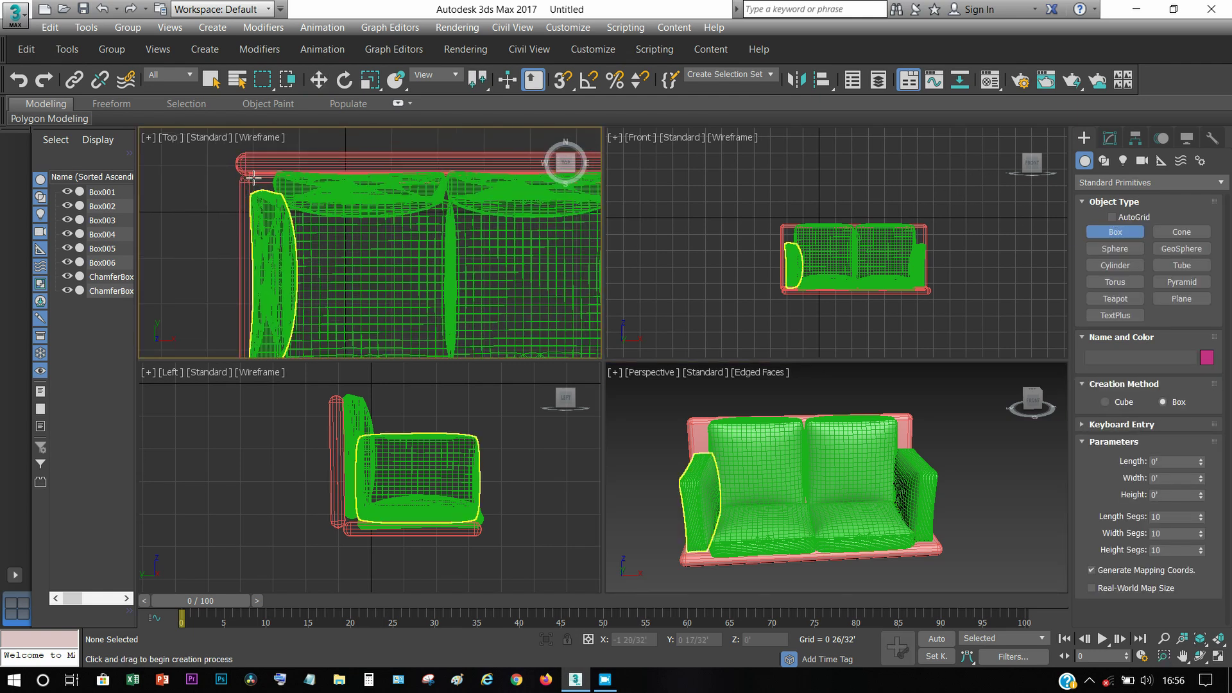
scroll(248, 161, down, 2)
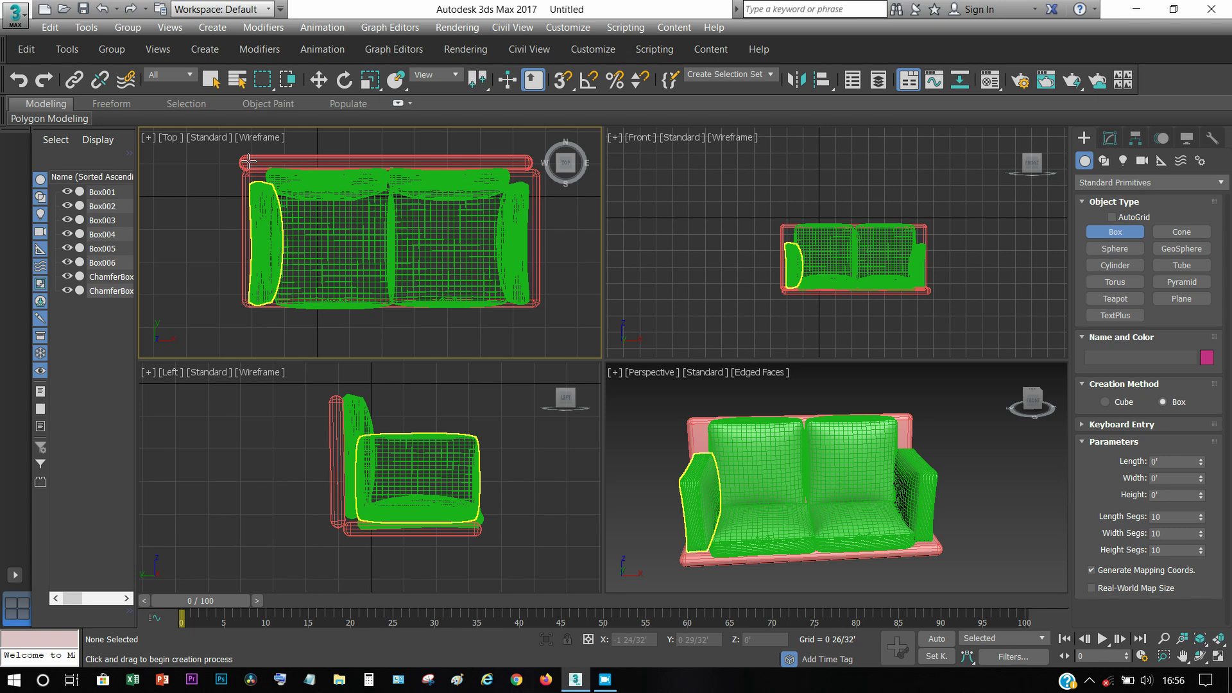
drag(248, 160, 256, 166)
click(261, 158)
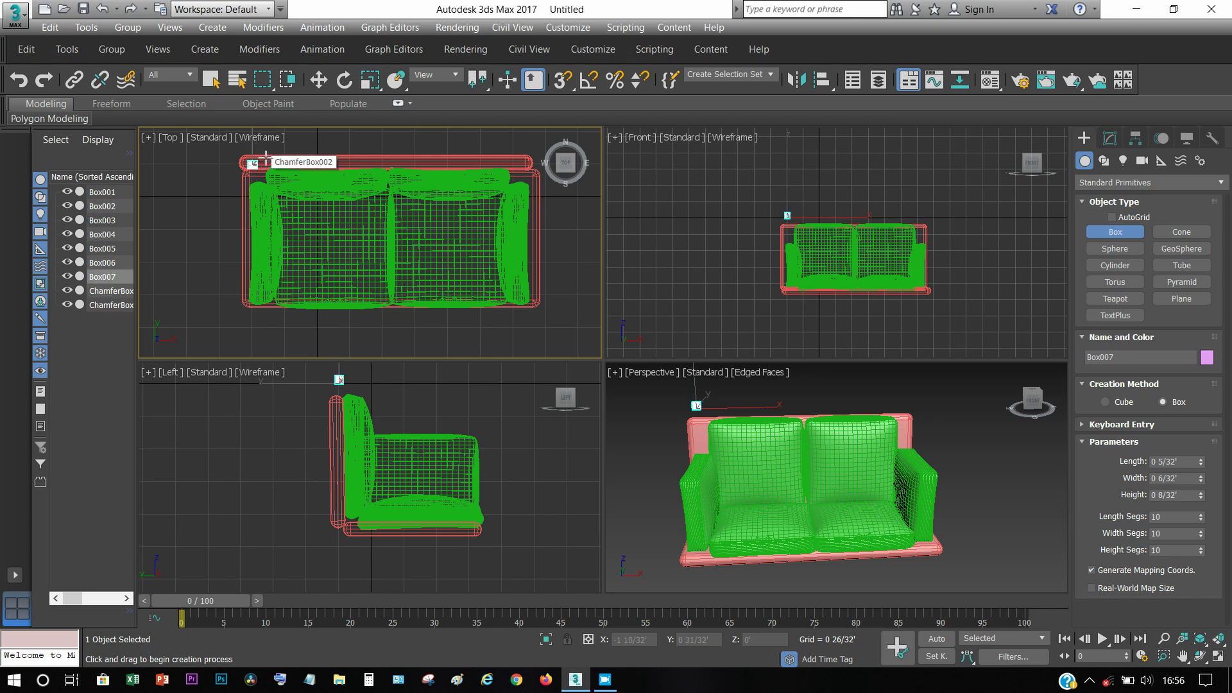
click(265, 158)
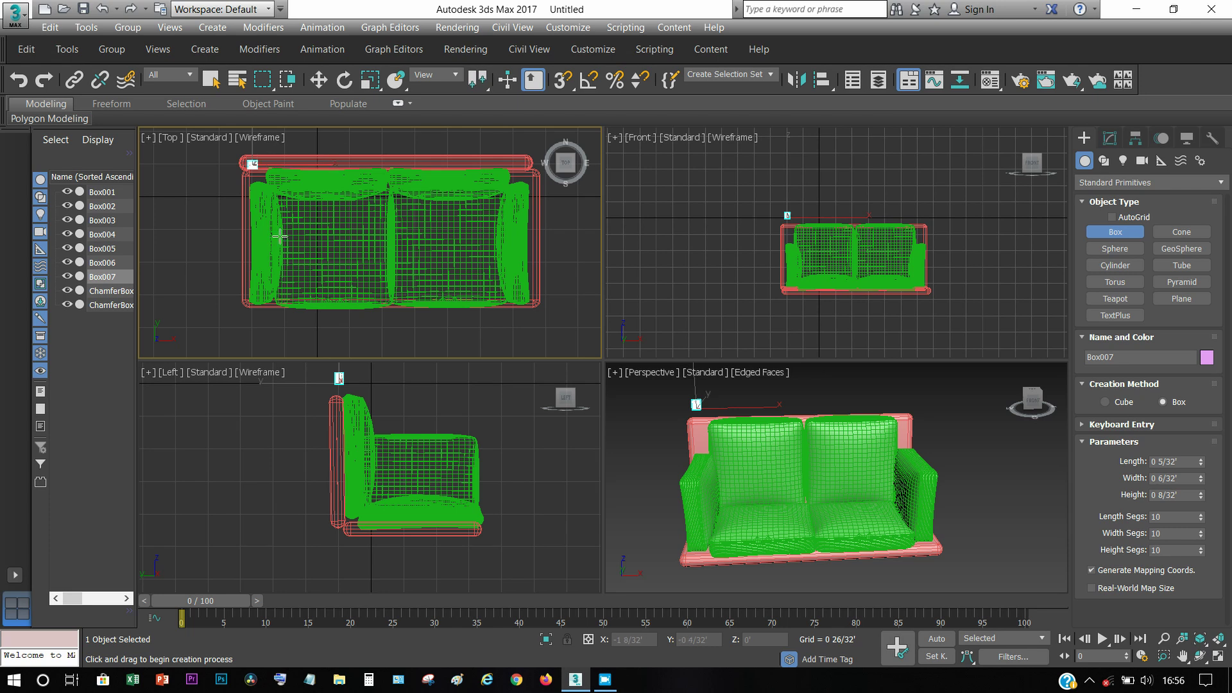
click(319, 79)
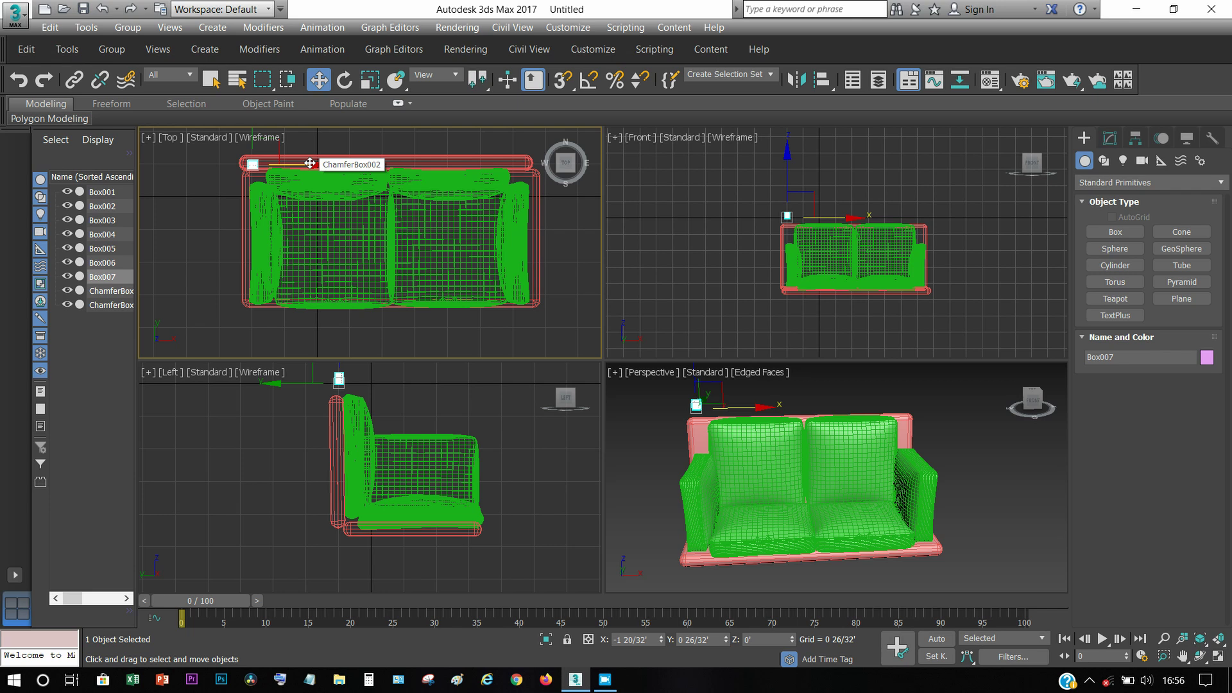
Shift-move an instanced copy of the leg to the base's right end, then maximize Perspective.
drag(310, 163, 578, 220)
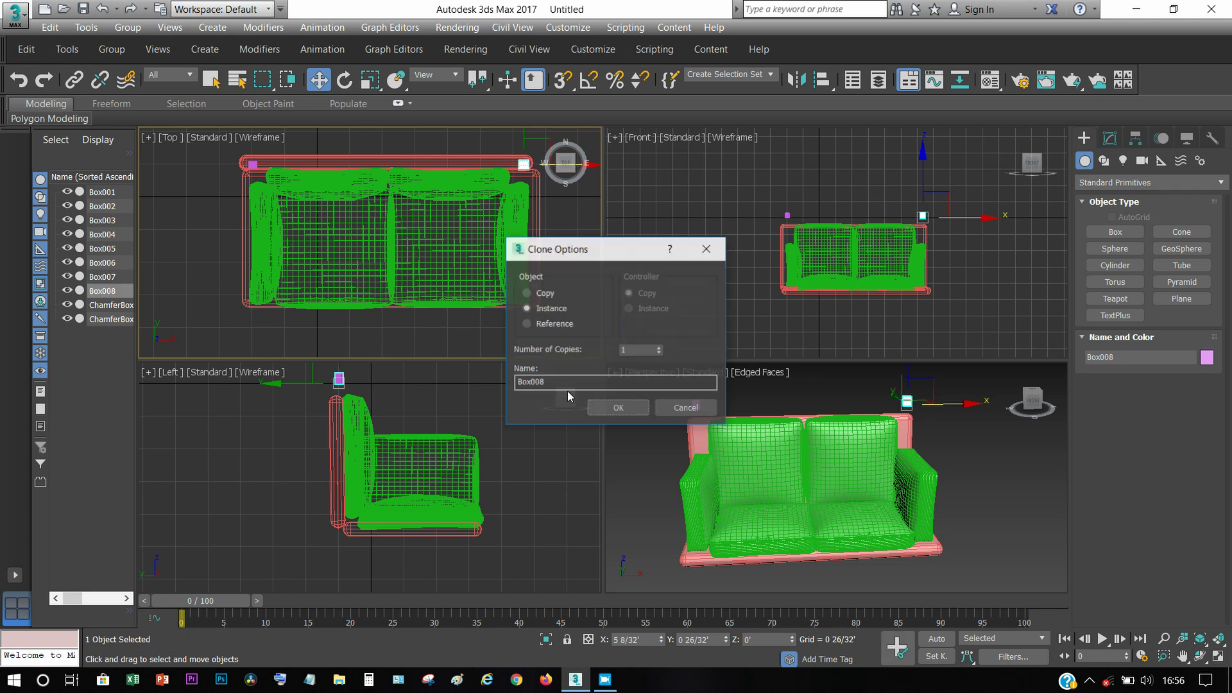
click(617, 409)
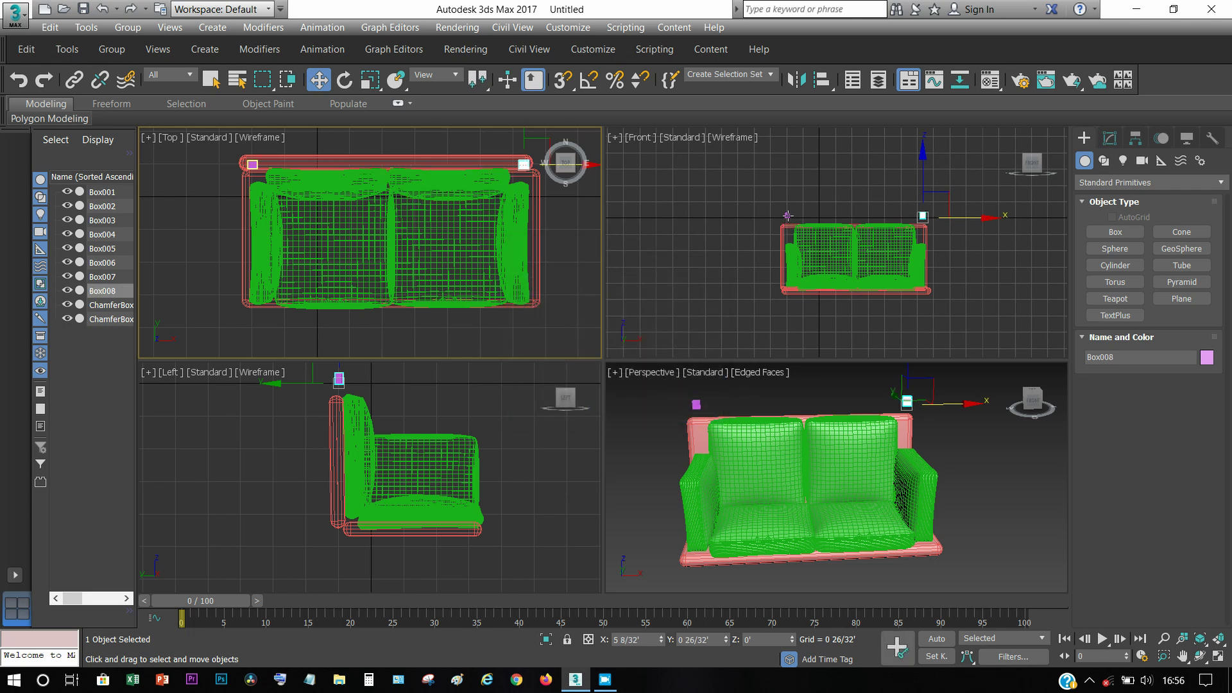
ctrl+click(862, 262)
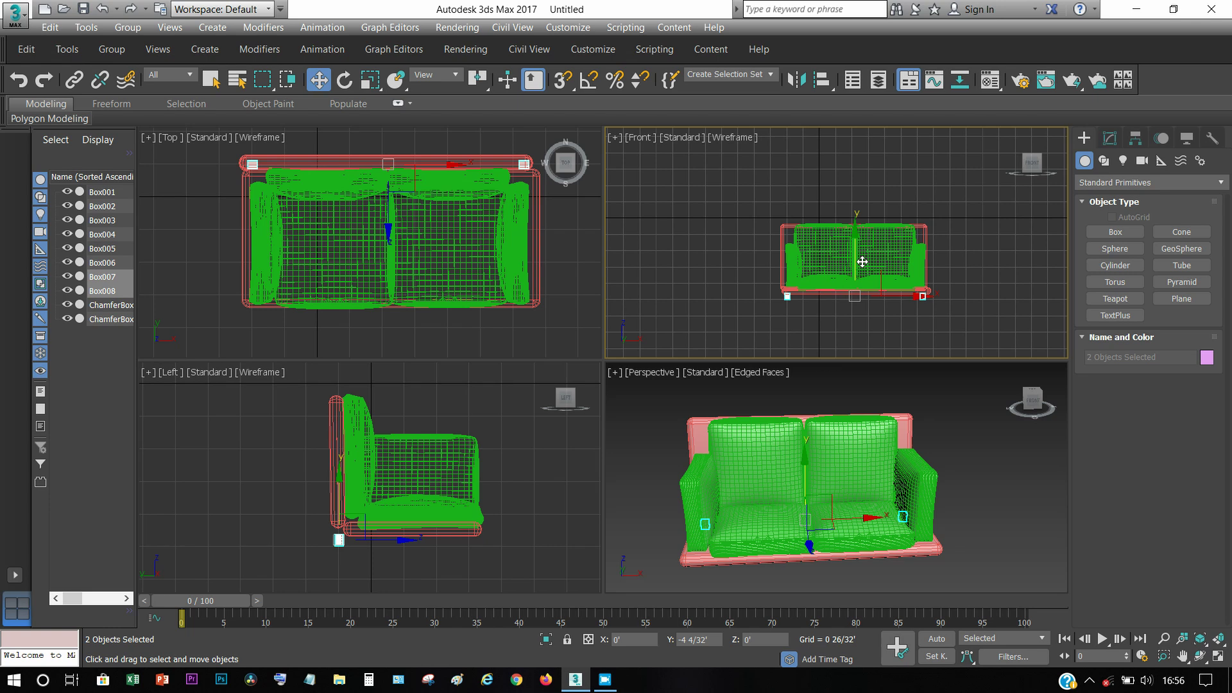
scroll(941, 289, up, 3)
scroll(940, 289, up, 3)
middle_drag(941, 288, 955, 291)
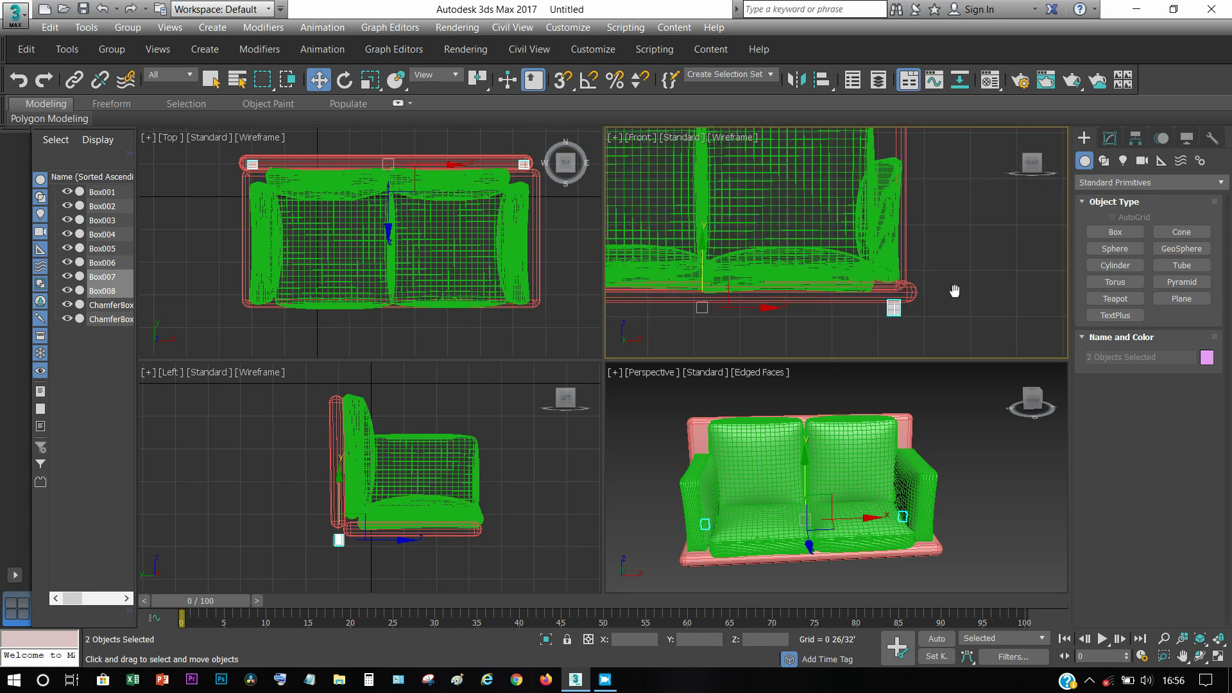
key(alt+w)
alt+middle_drag(426, 502, 448, 507)
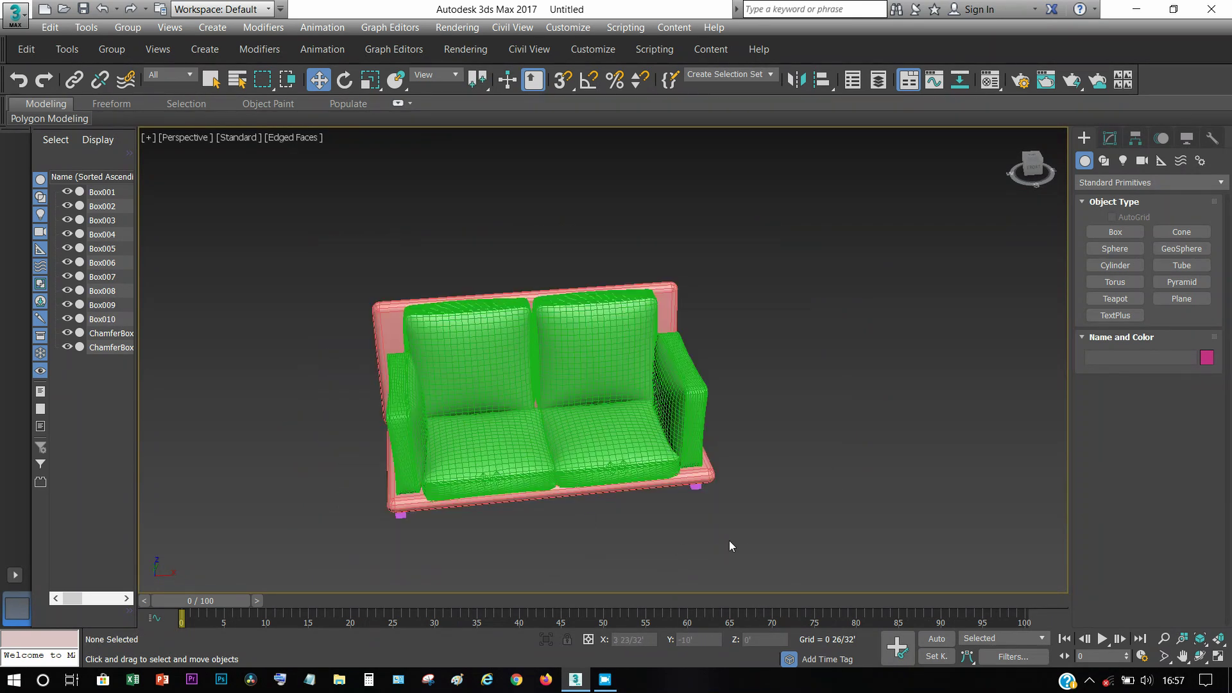
Colour every sofa object red and turn off Edged Faces with F4.
drag(558, 419, 338, 290)
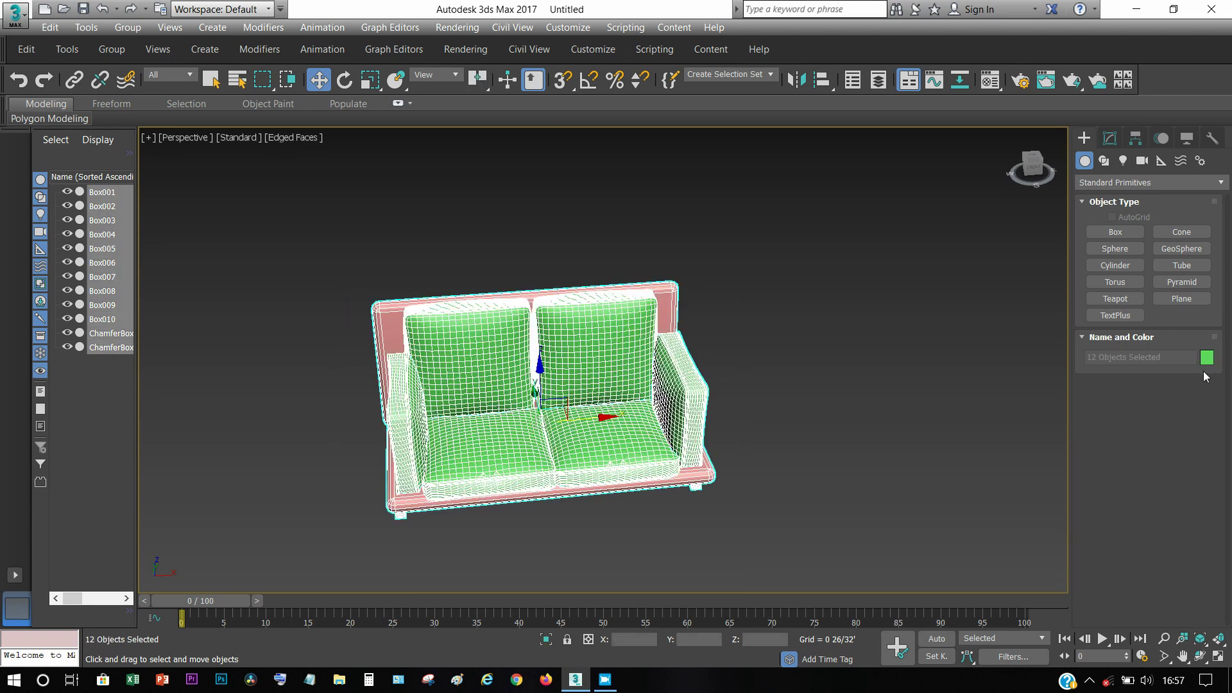
click(1207, 358)
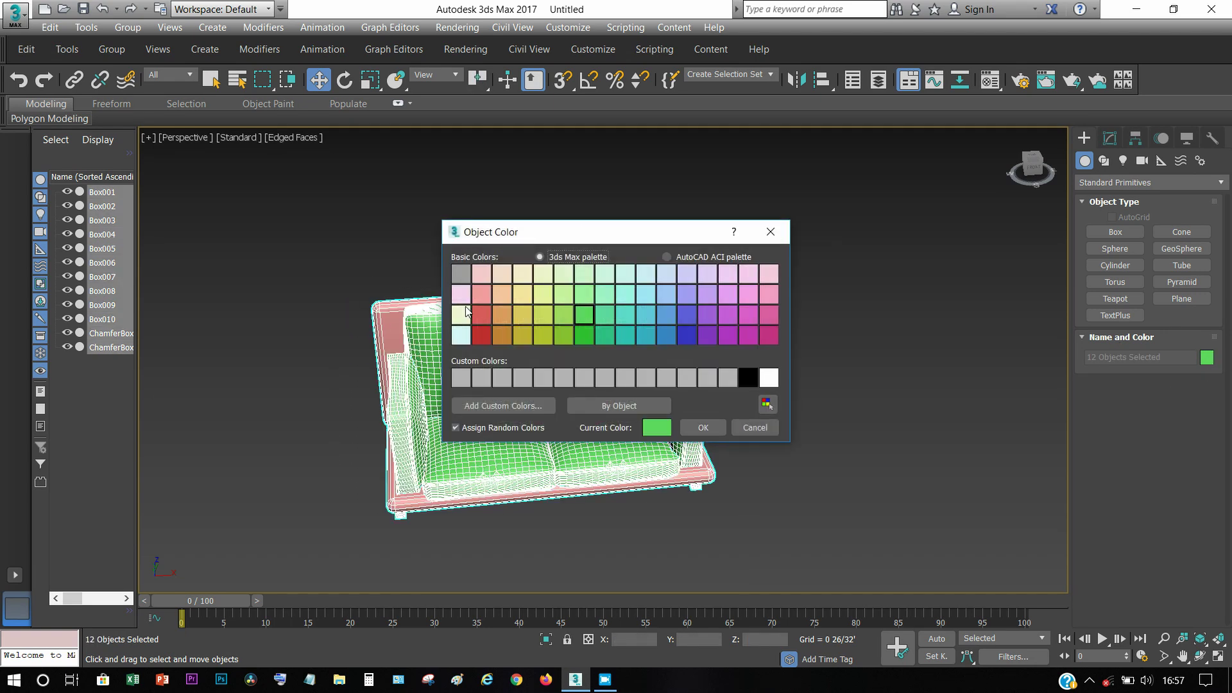
click(478, 339)
click(701, 429)
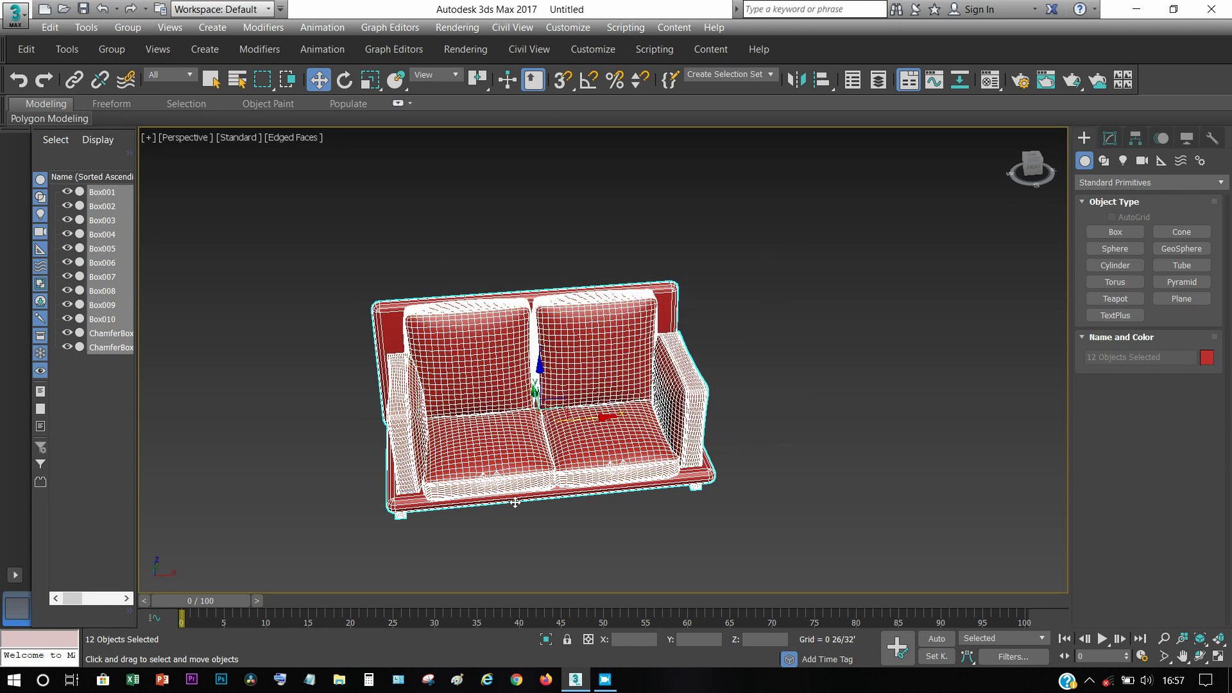
click(549, 518)
key(F4)
Frame the whole red sofa in the Perspective view and render it.
scroll(558, 411, up, 4)
scroll(561, 404, up, 3)
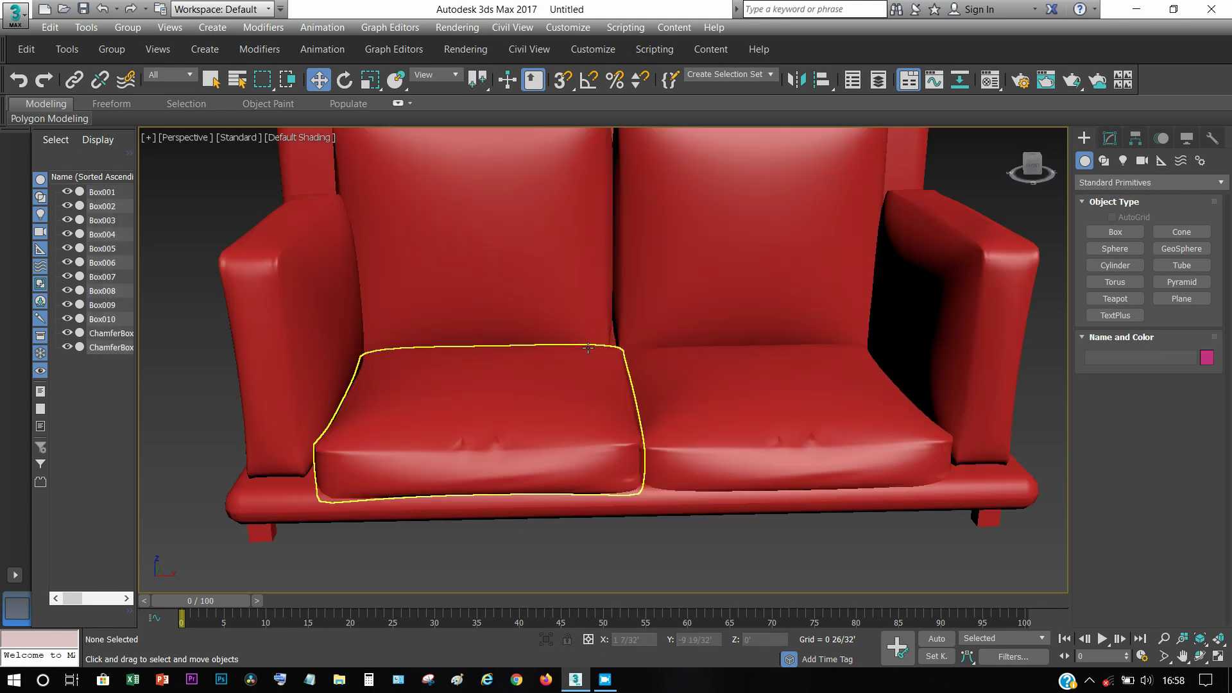
middle_drag(564, 405, 564, 397)
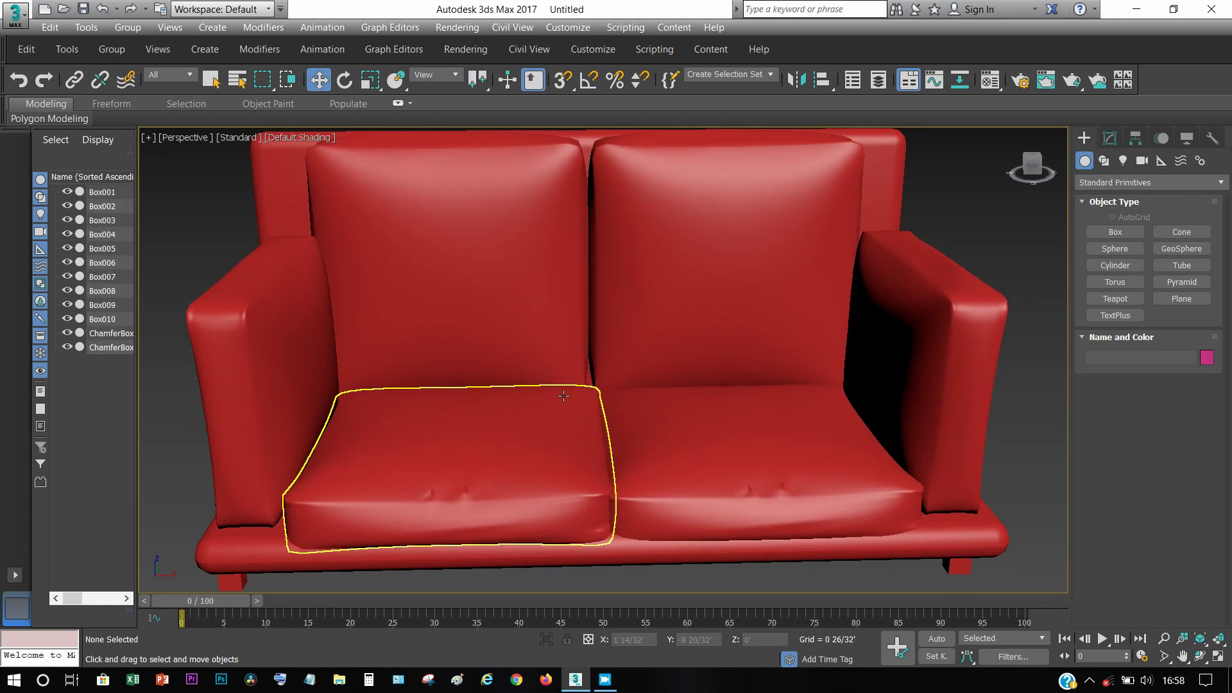
scroll(564, 398, down, 4)
scroll(496, 469, up, 2)
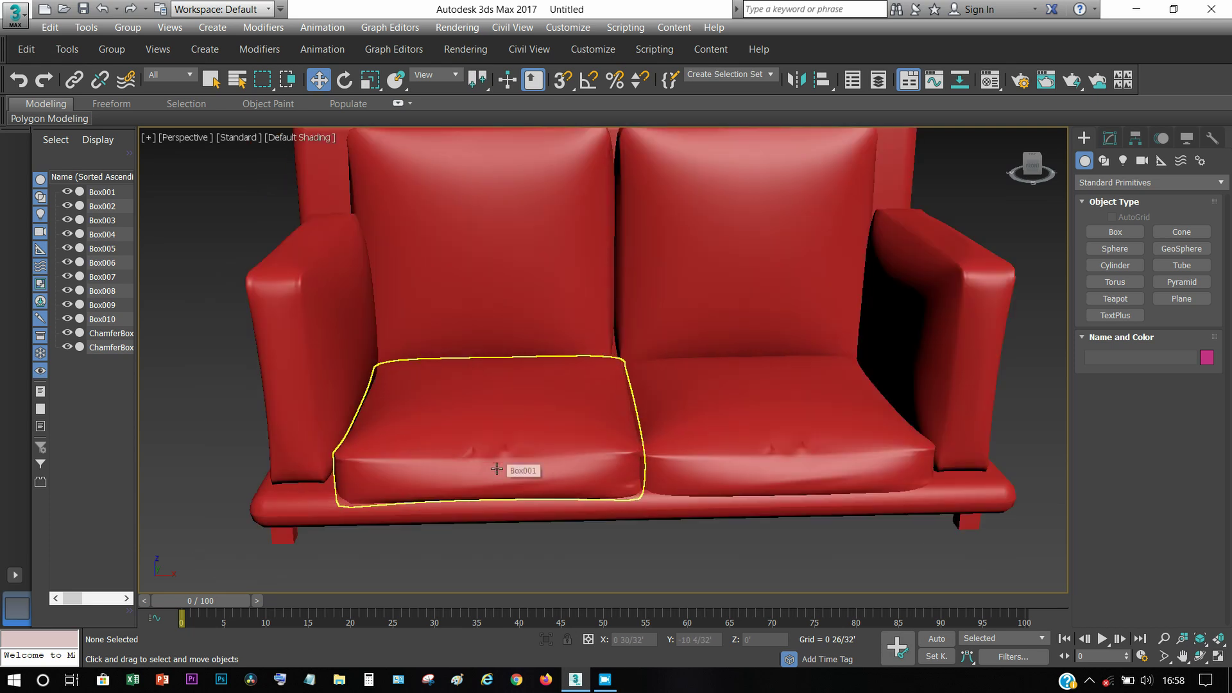
scroll(525, 468, up, 2)
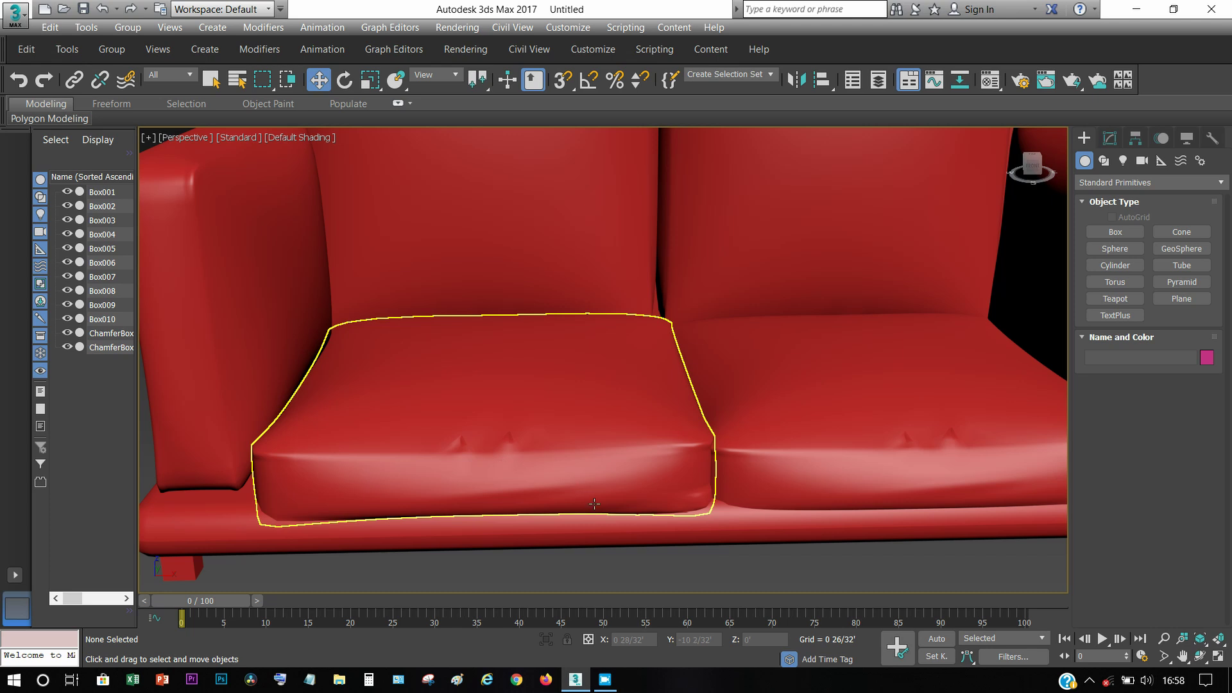
scroll(578, 481, down, 3)
middle_drag(569, 462, 534, 460)
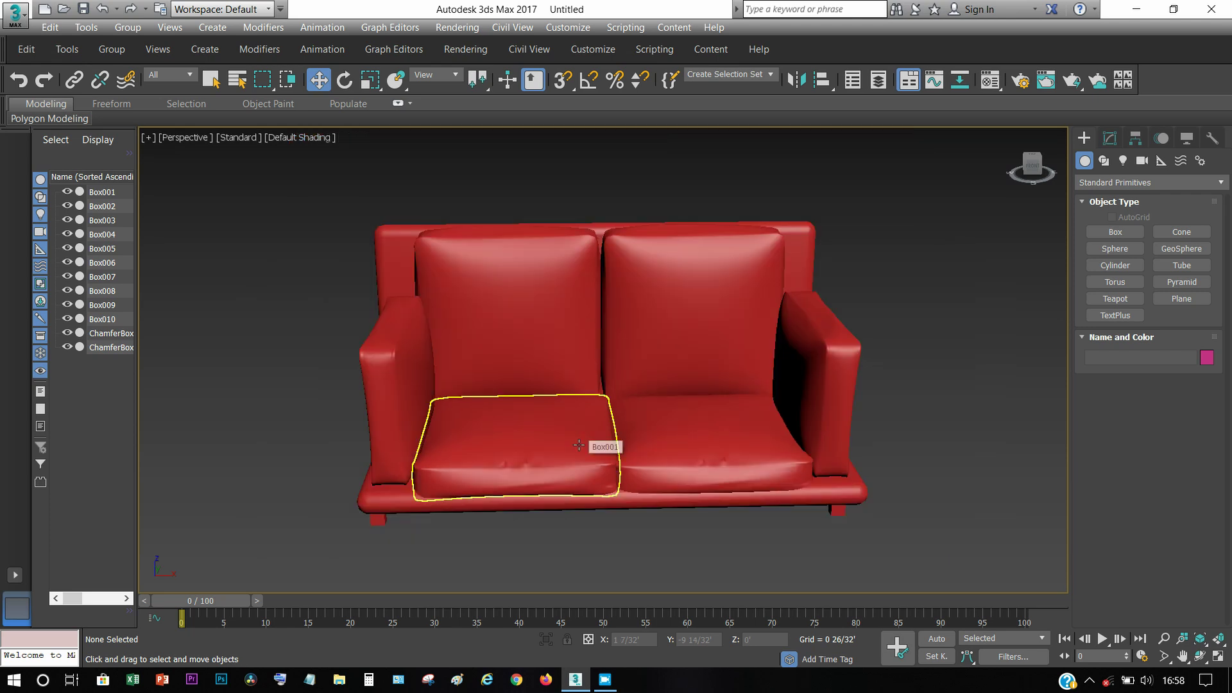
click(1071, 80)
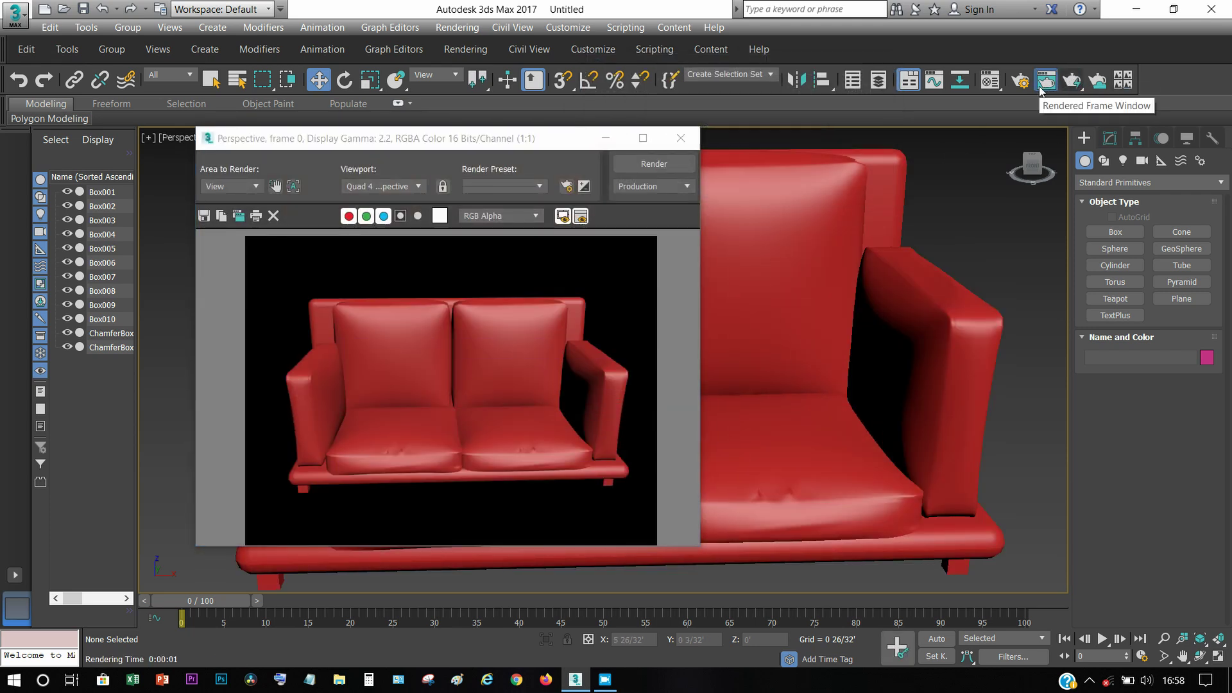
click(681, 145)
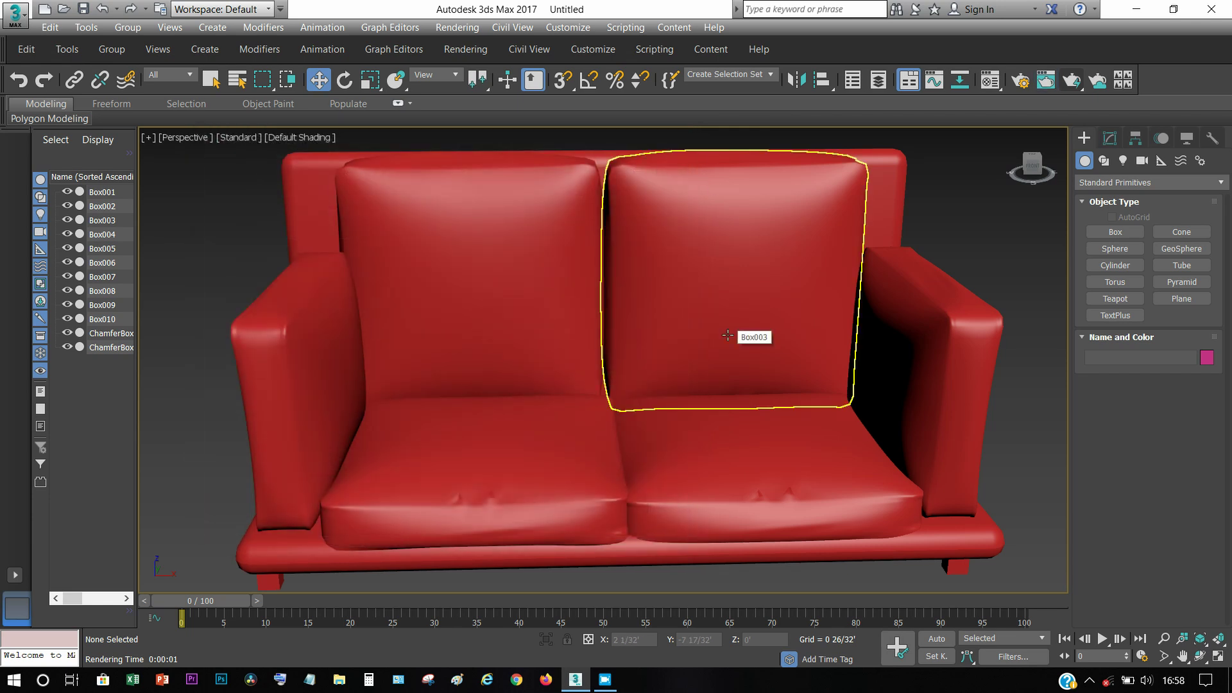